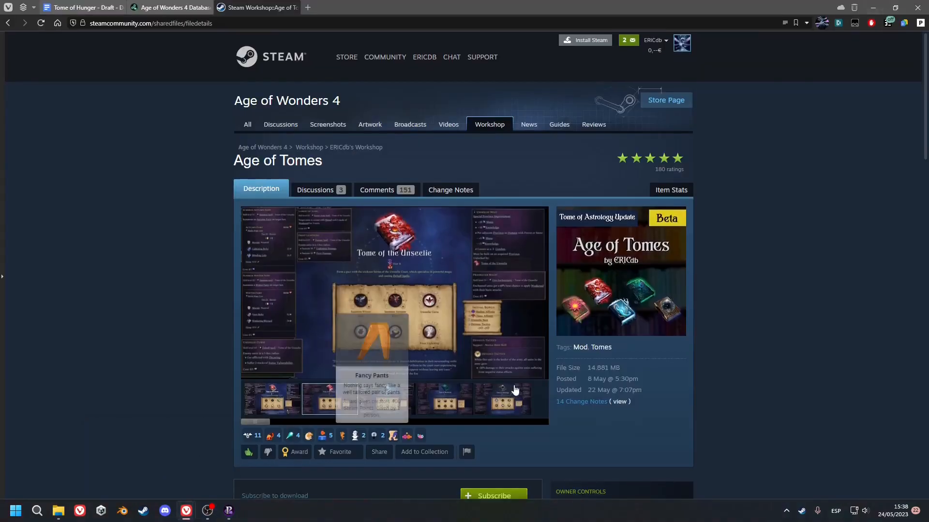
- Look over the Steam Workshop page of the Age of Tomes mod and its preview images
mouse_move(925, 135)
mouse_down()
mouse_move(927, 151)
mouse_move(911, 136)
mouse_up()
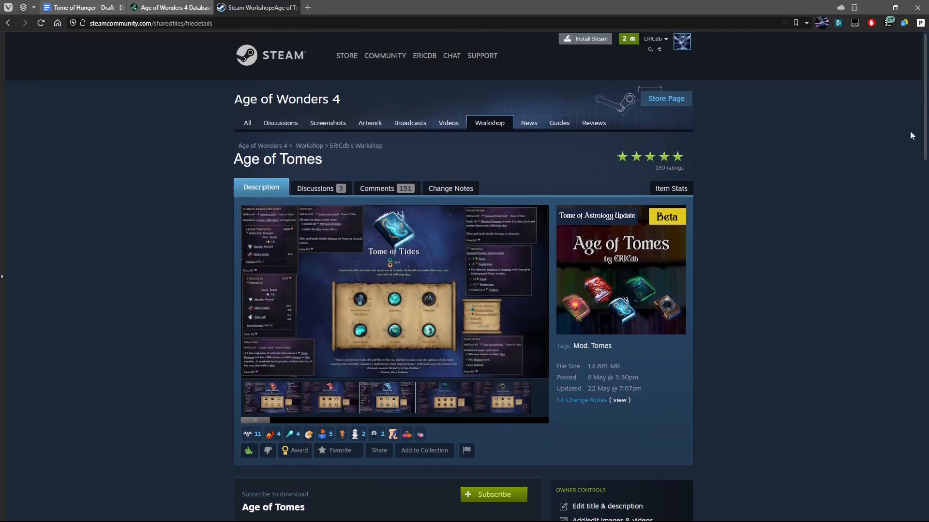
scroll(912, 137, down, 1)
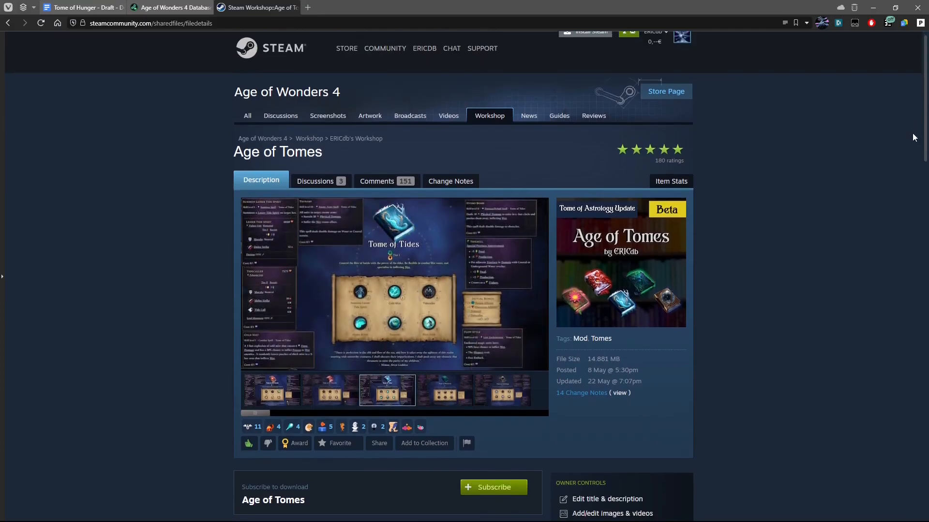
scroll(914, 140, down, 1)
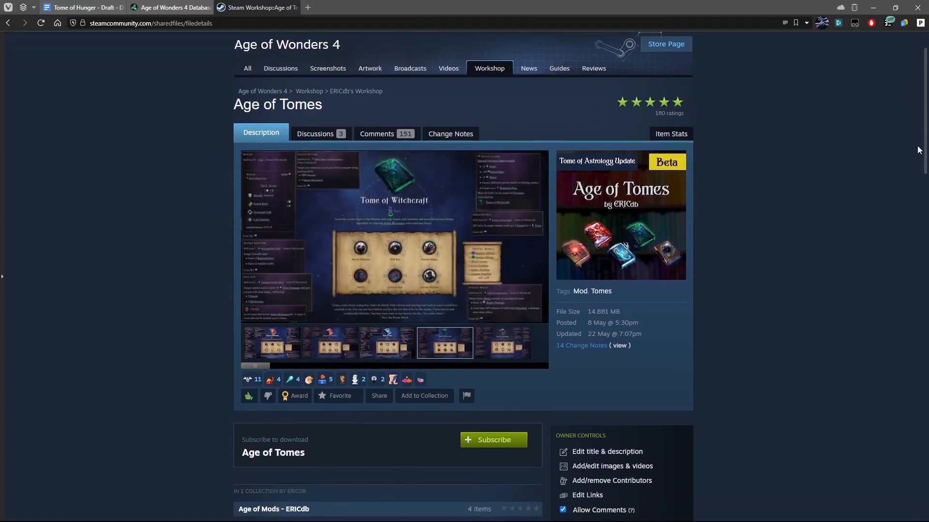
scroll(922, 142, up, 1)
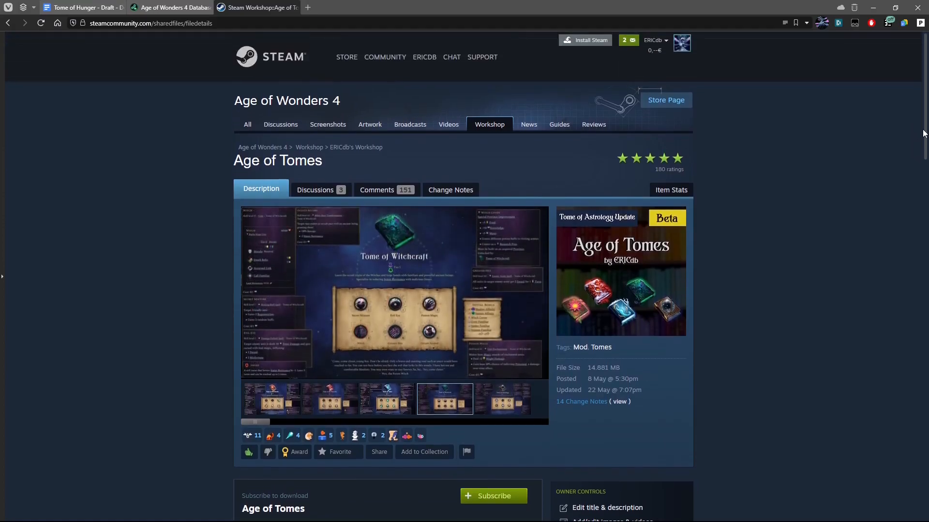
scroll(923, 130, down, 1)
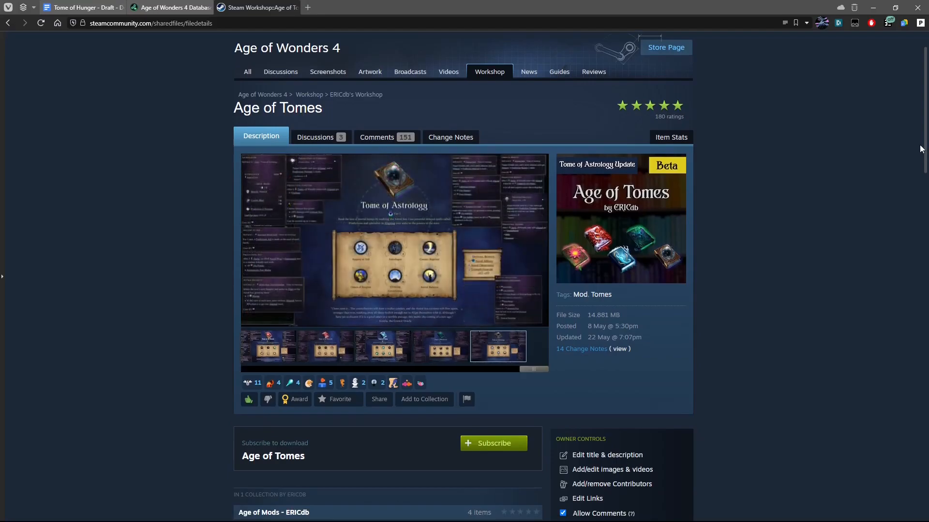
scroll(920, 148, down, 1)
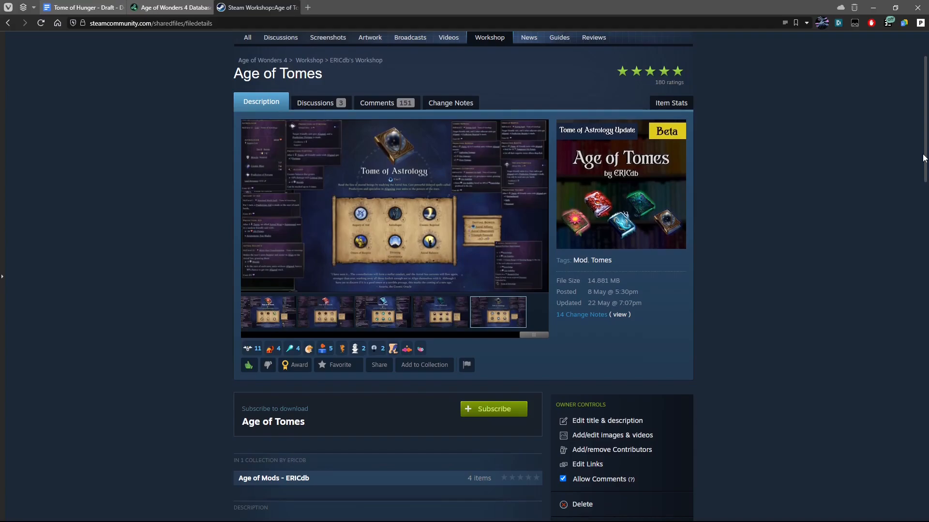
scroll(922, 158, up, 2)
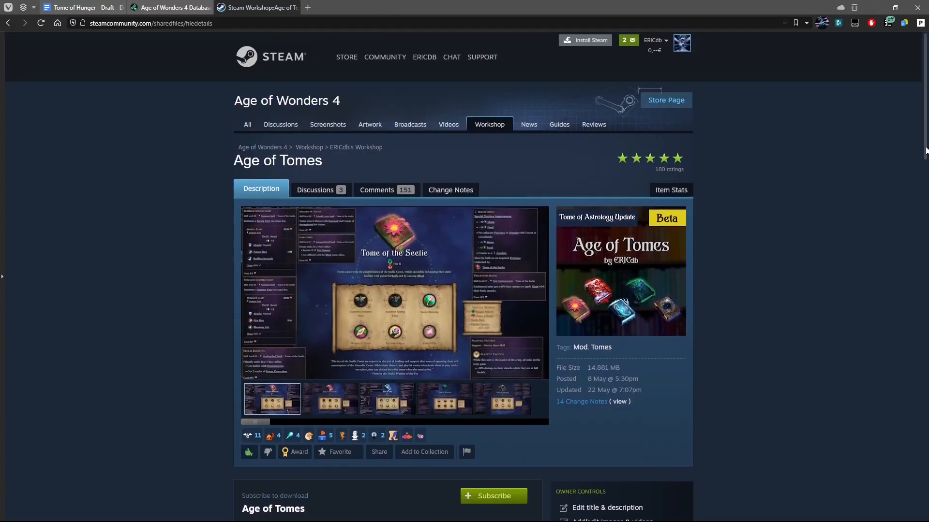
scroll(922, 152, down, 2)
scroll(921, 153, up, 1)
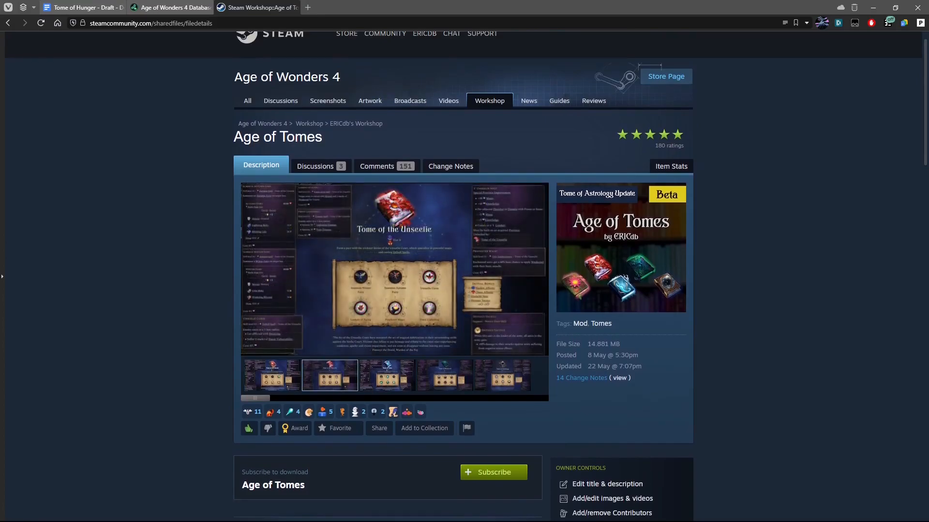
scroll(924, 139, down, 1)
scroll(925, 134, up, 1)
scroll(923, 142, down, 3)
scroll(921, 151, up, 1)
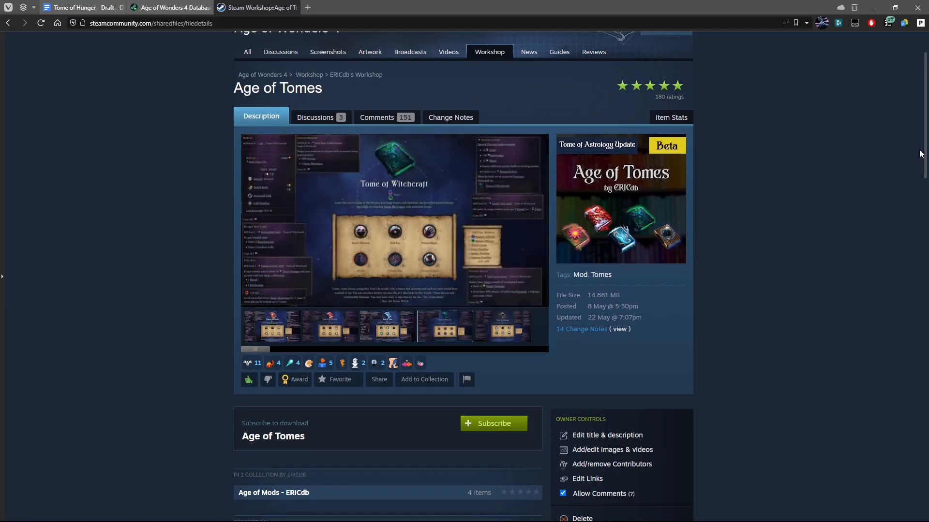
scroll(921, 154, up, 2)
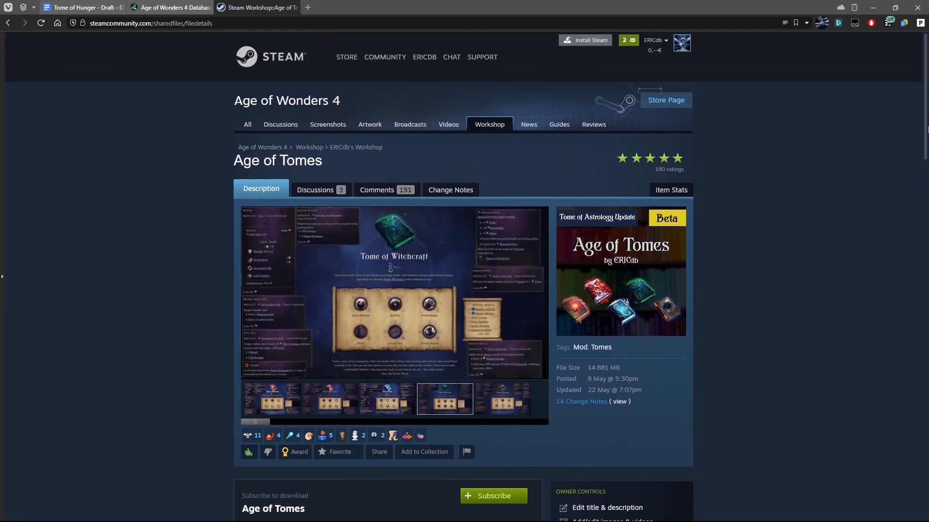
scroll(924, 140, down, 2)
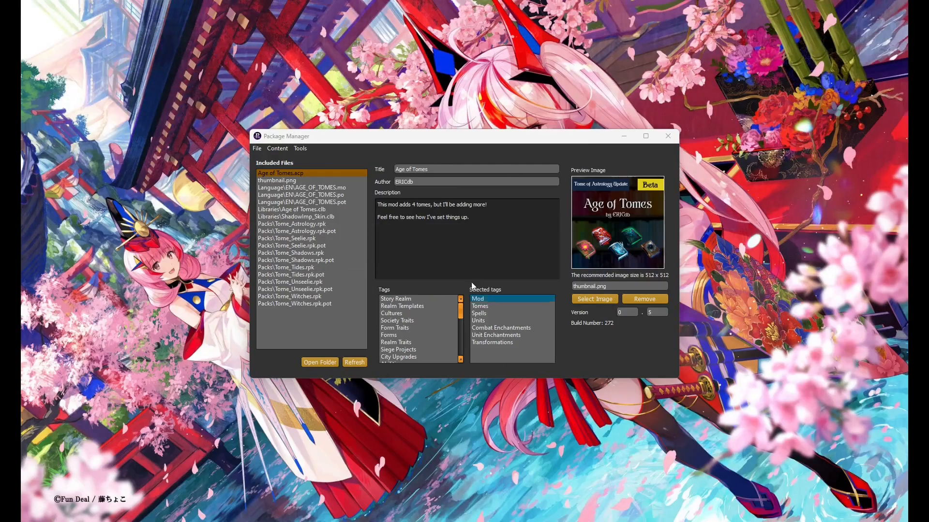
- Reposition the Package Manager window and review the available tools and the mod's description, author and selected tags
drag(385, 142, 402, 154)
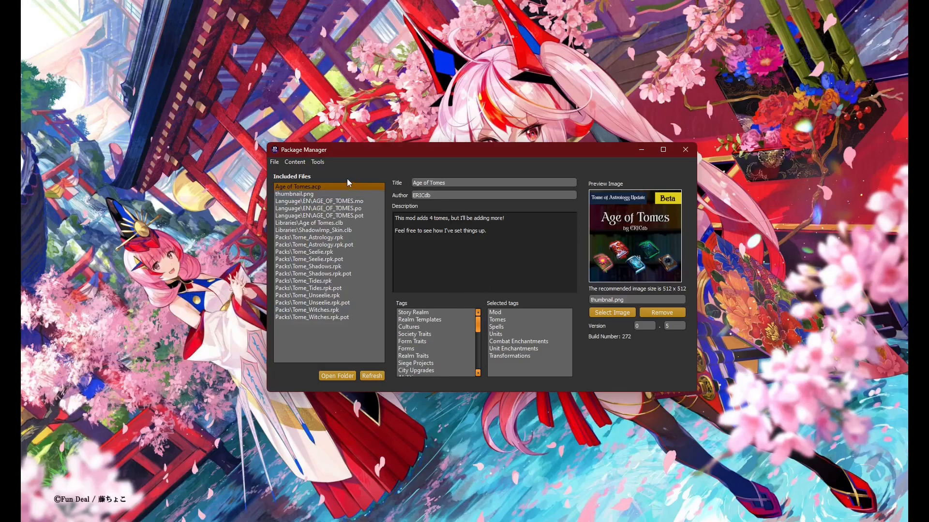
drag(346, 151, 425, 128)
click(397, 140)
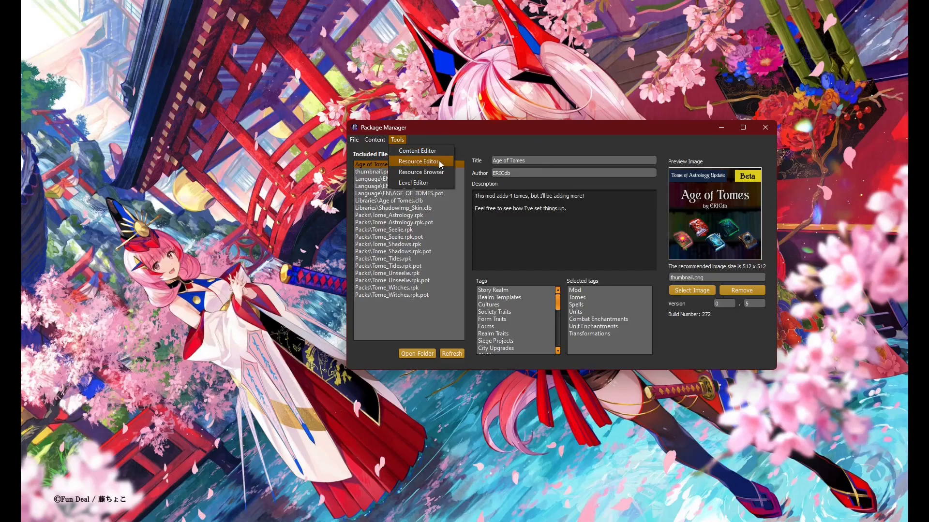
click(467, 140)
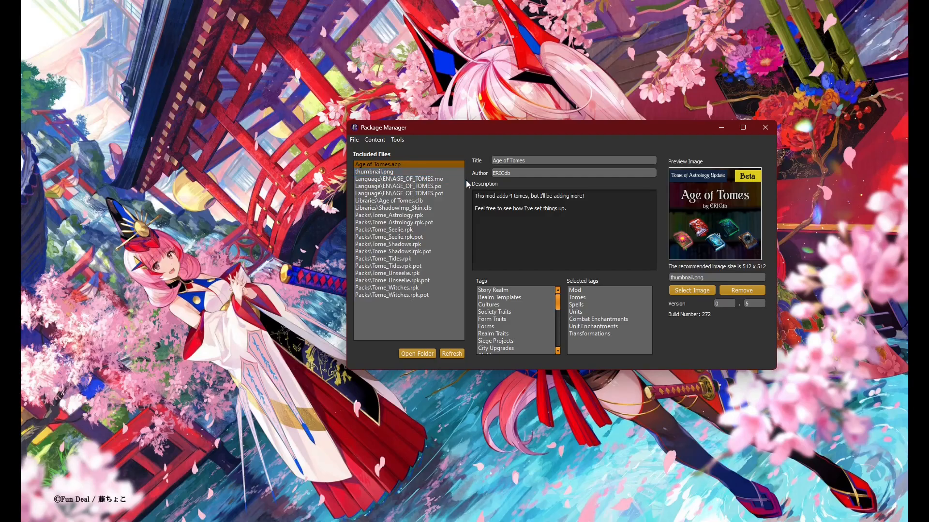
click(588, 227)
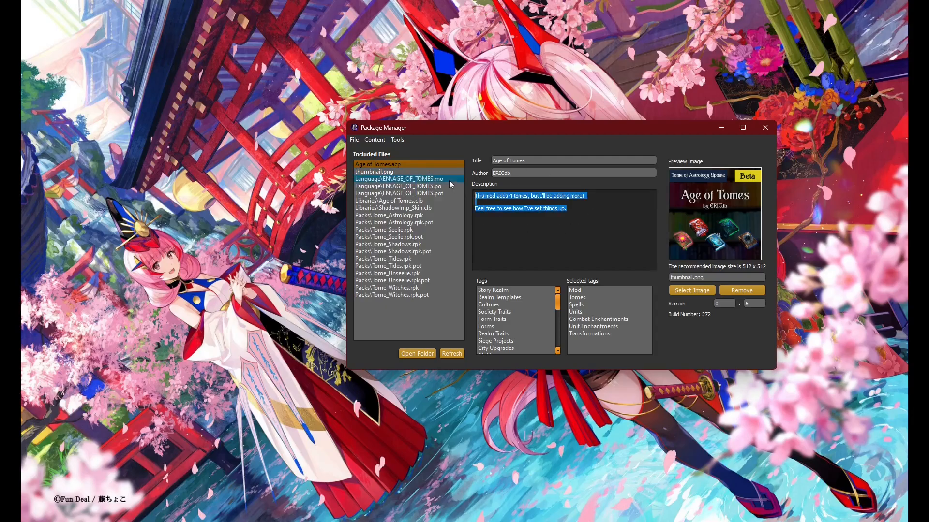
click(537, 173)
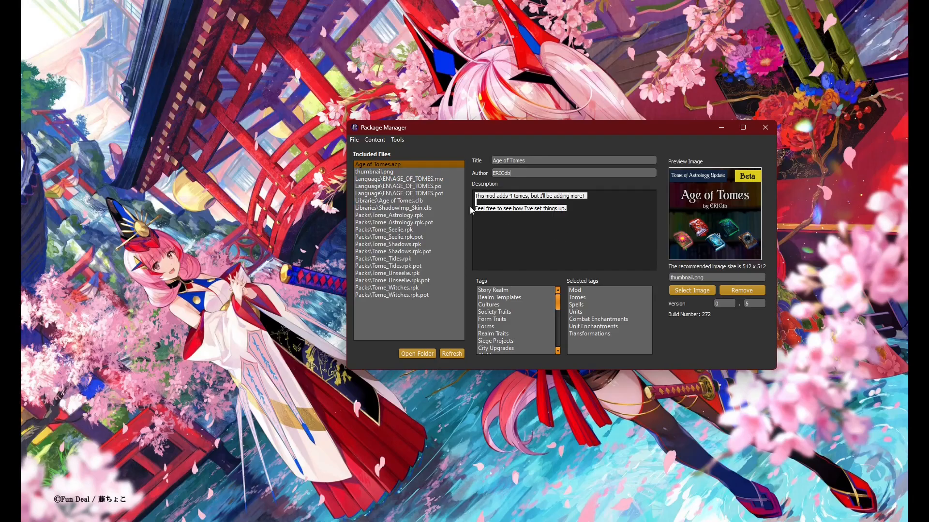
click(579, 289)
mouse_move(579, 290)
mouse_down()
mouse_move(585, 326)
mouse_move(591, 290)
mouse_up()
- Launch the Resource Editor for the Age of Tomes mod, keep it maximized, and minimize it to return to the Package Manager
click(397, 140)
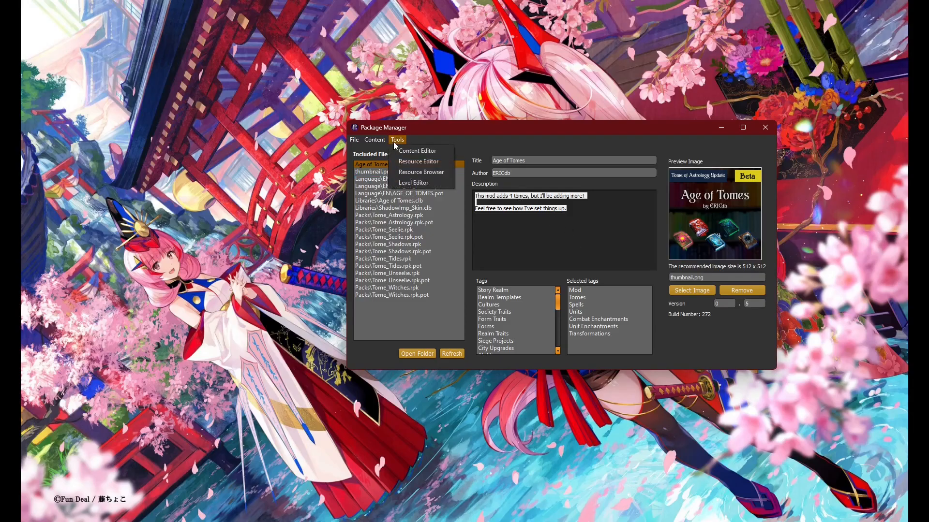
click(415, 163)
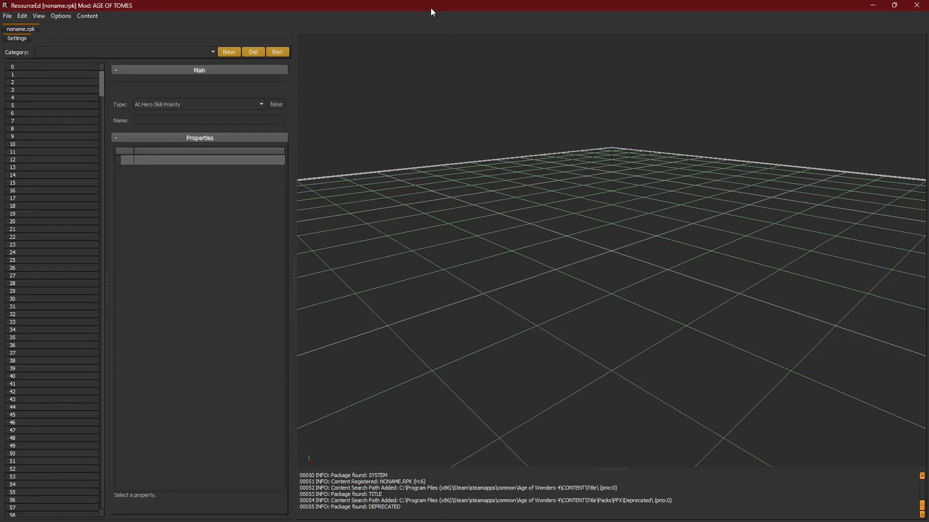
drag(432, 5, 419, 41)
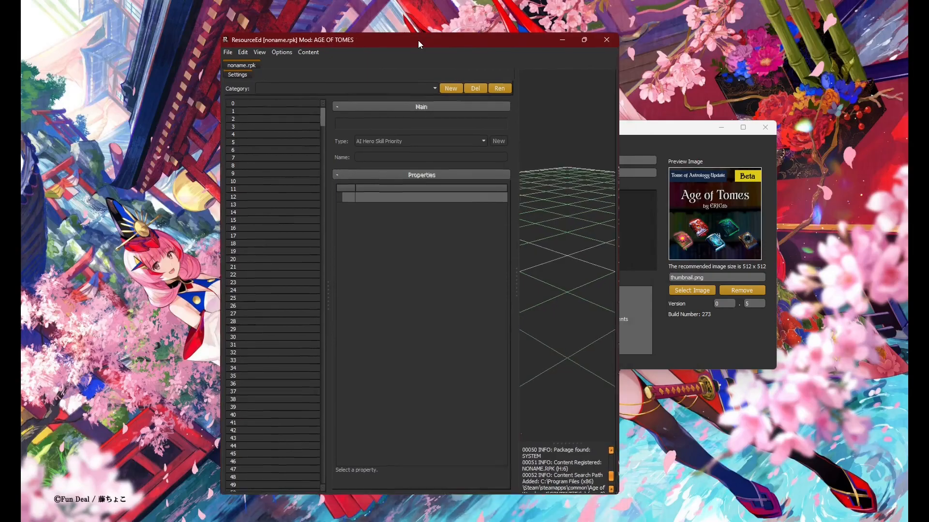
double_click(418, 39)
click(7, 16)
click(783, 10)
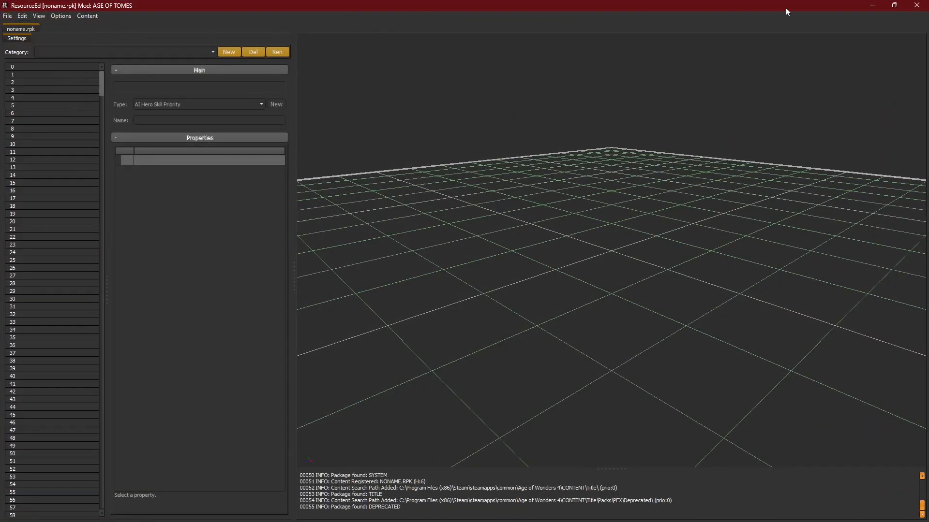
click(872, 5)
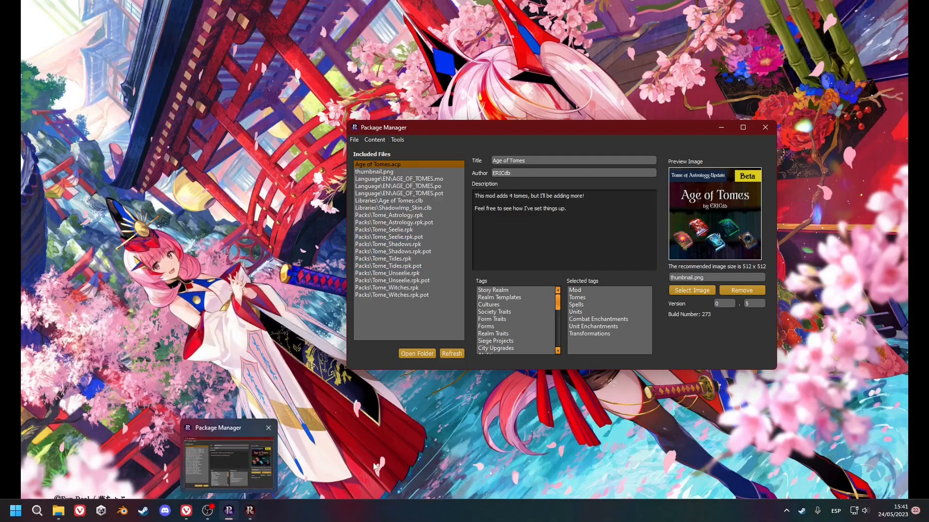
mouse_move(253, 514)
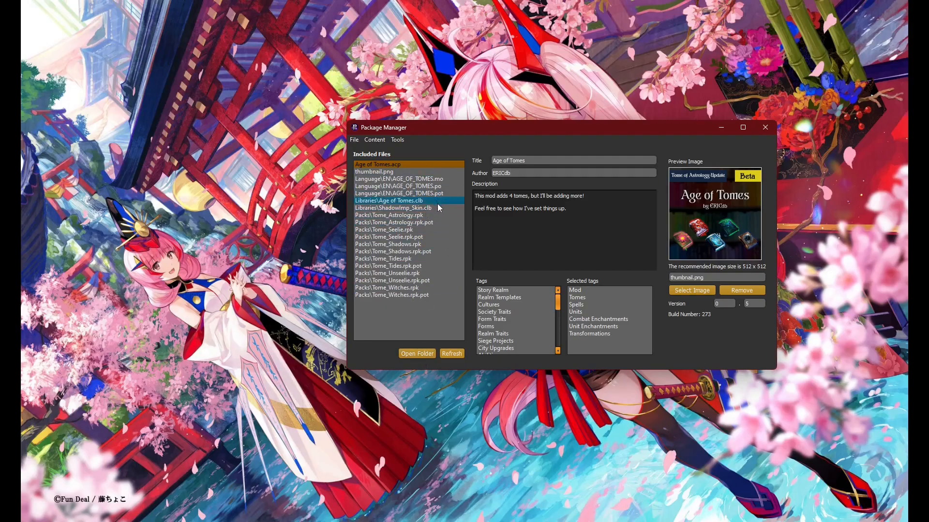
- Select the Tome_Astrology.rpk pack, open the mod's folder to view its contents, and minimize the folder window
click(426, 216)
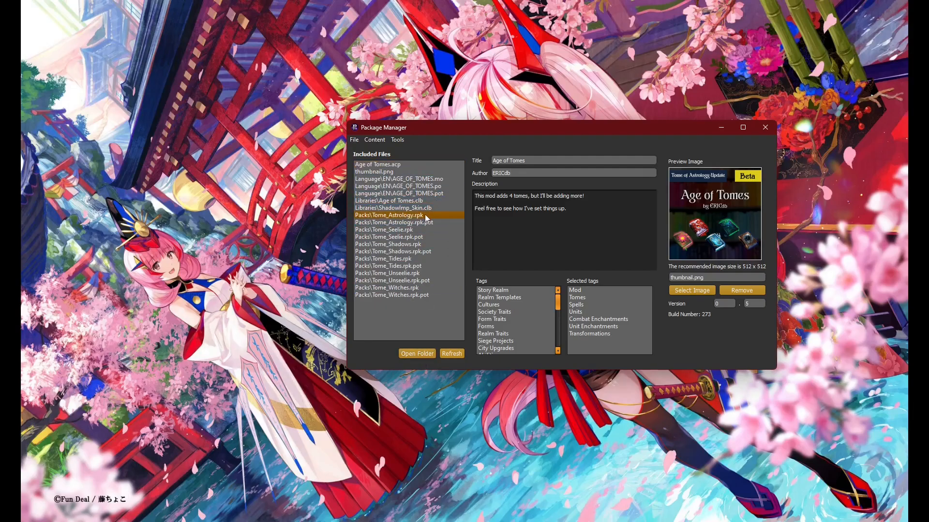
click(419, 355)
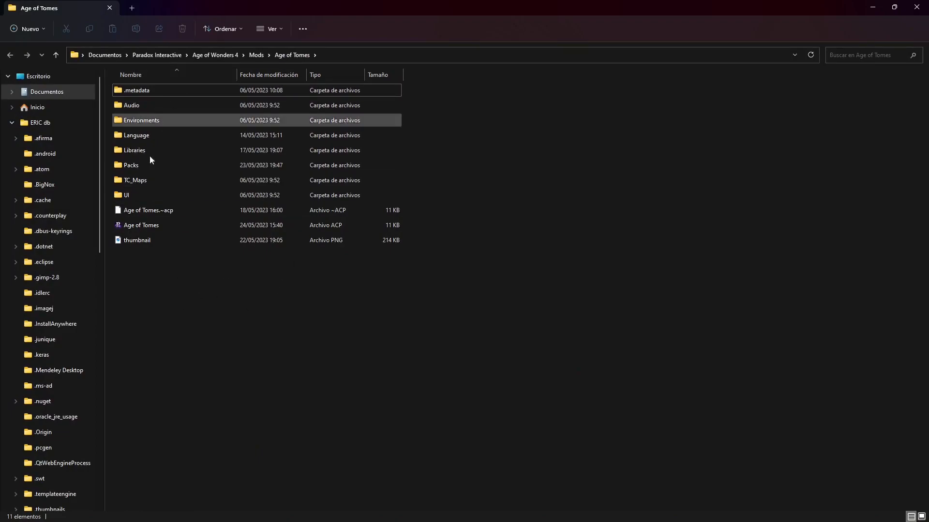
click(869, 7)
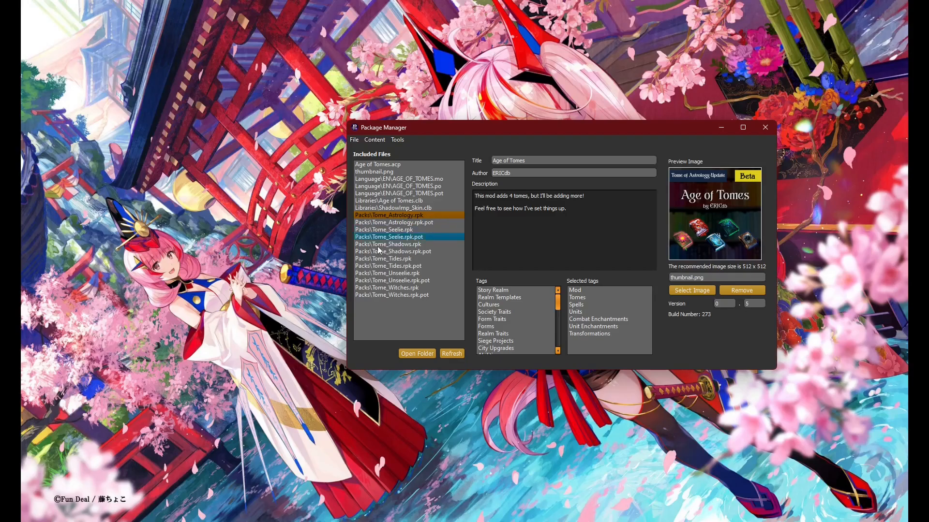
mouse_move(172, 499)
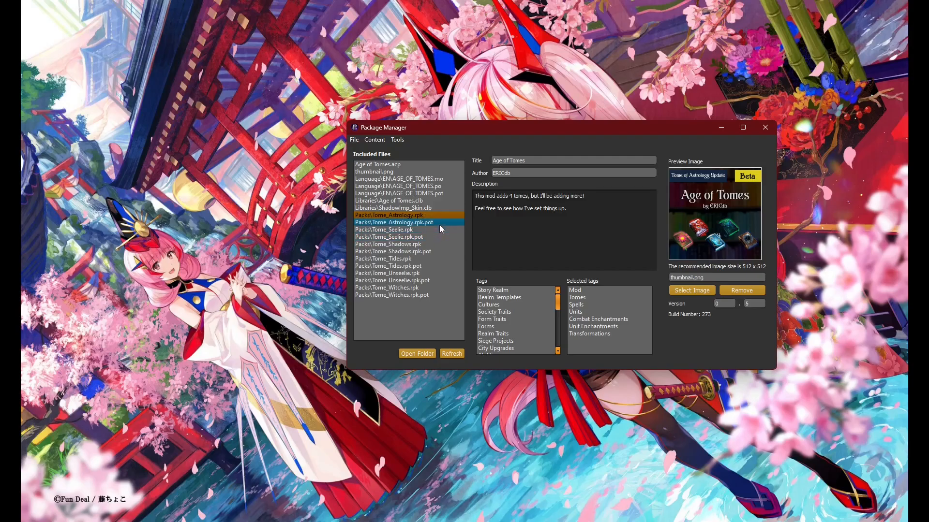
- Examine the Age of Tomes.clb library and the AGE_OF_TOMES .mo, .po and .pot language files among the included files
click(443, 201)
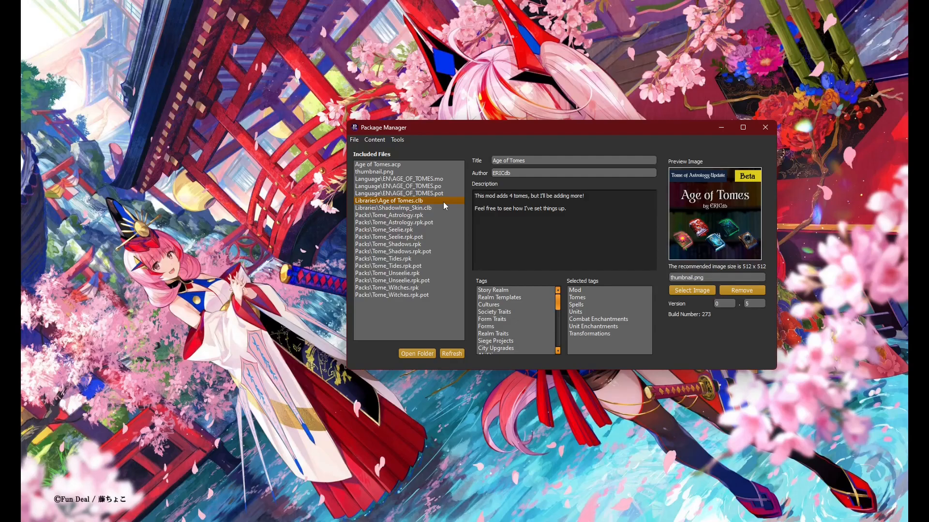
click(456, 178)
click(455, 186)
click(441, 194)
click(440, 186)
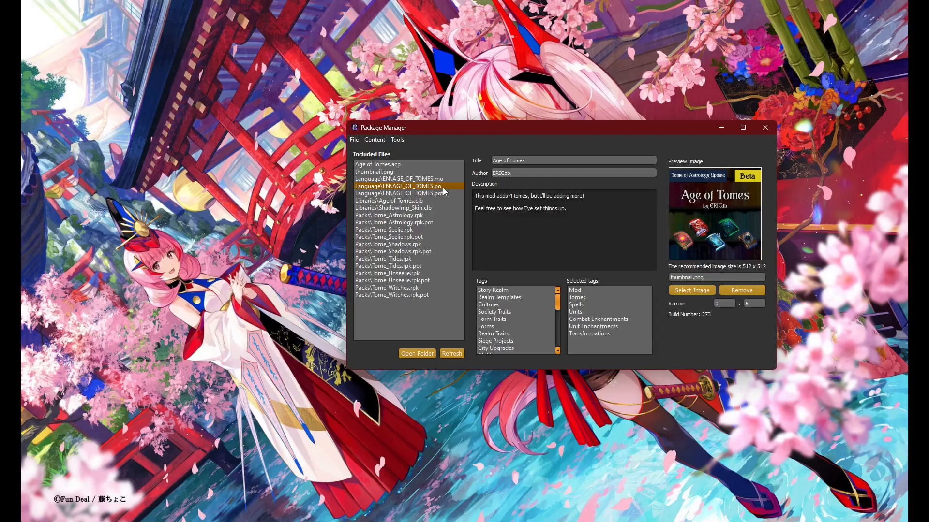
- Launch Poedit and switch back to the Package Manager to select the AGE_OF_TOMES.mo language file
key(super)
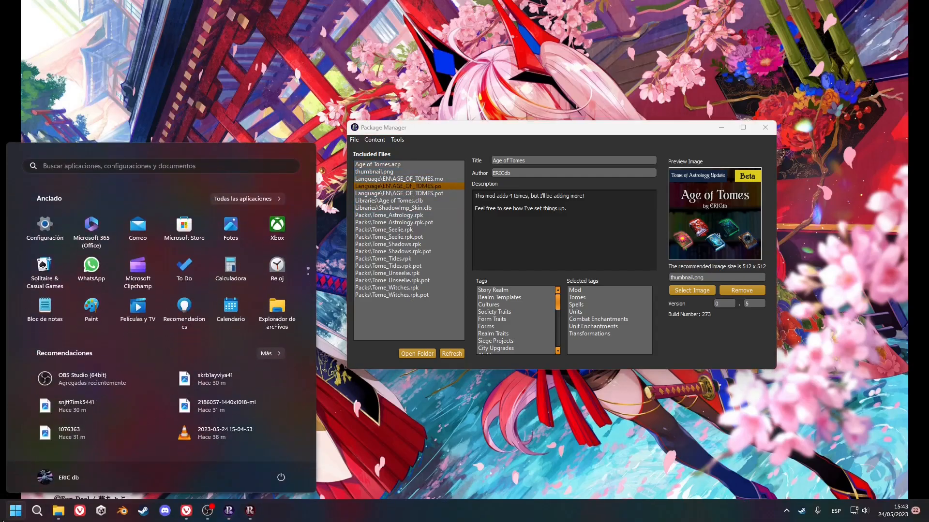
text(poedit)
key(Return)
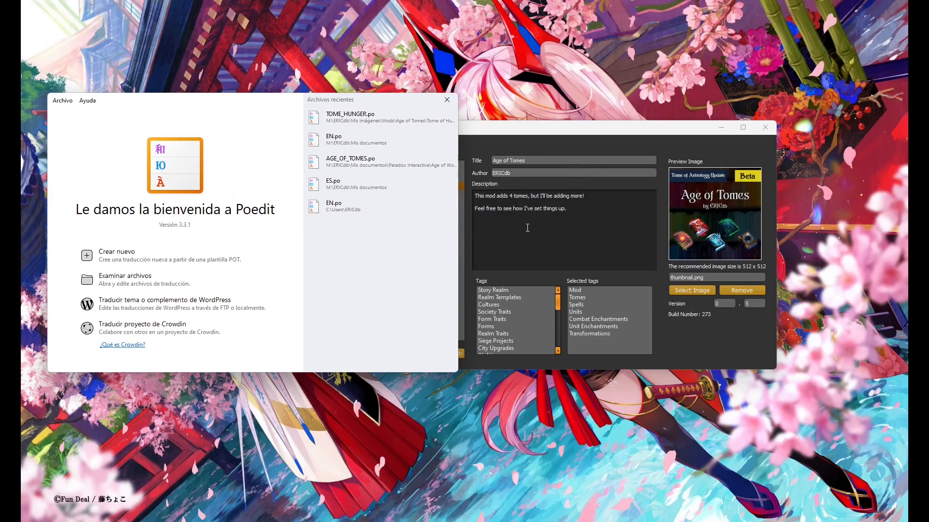
click(559, 207)
click(440, 178)
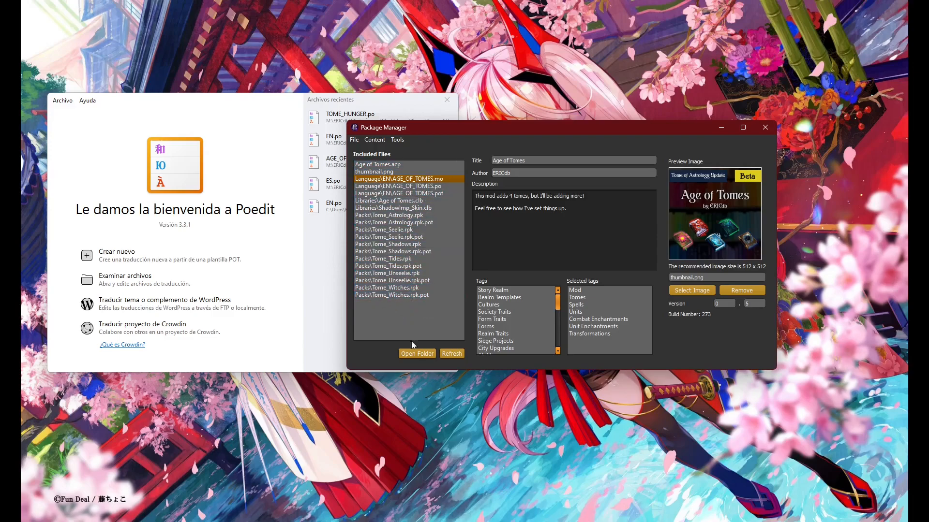
- Open the mod's folder in a maximized window, view the parent Mods folder, and return to the Age of Tomes folder
mouse_move(263, 495)
click(416, 353)
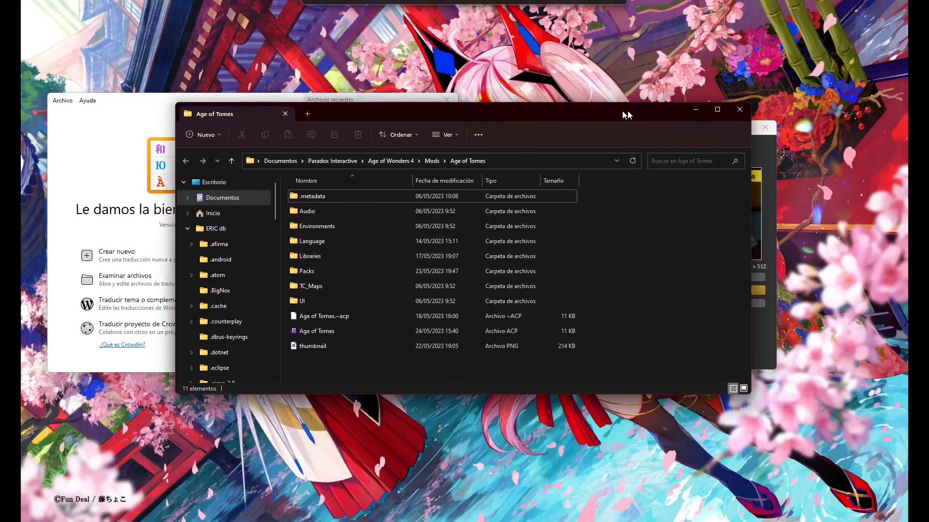
double_click(612, 111)
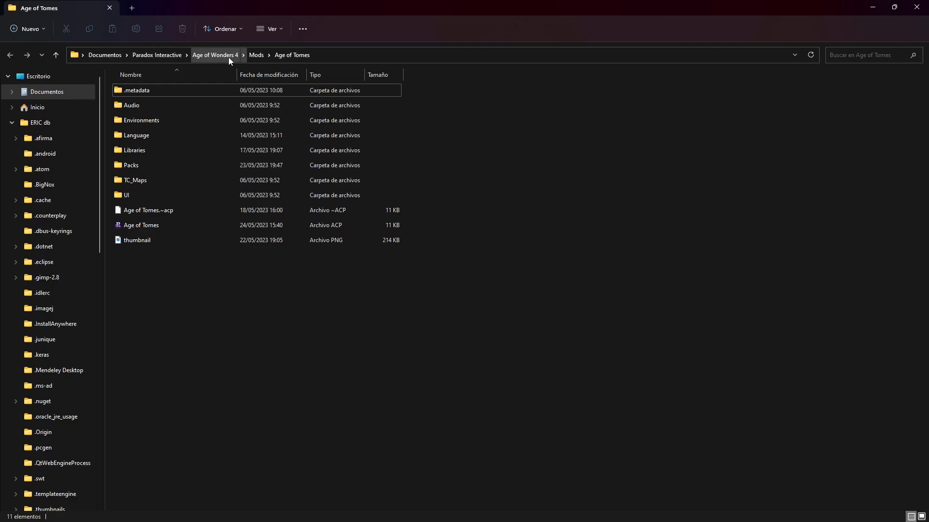
click(259, 56)
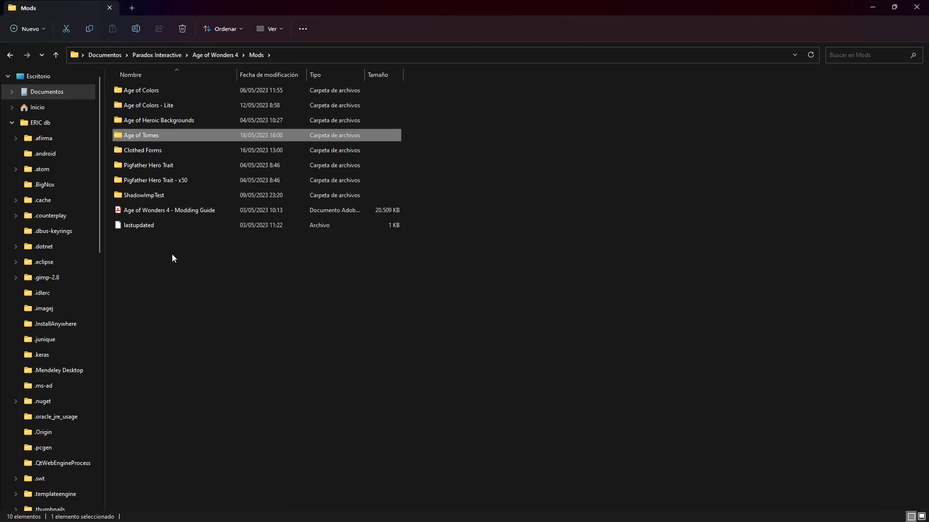
double_click(161, 135)
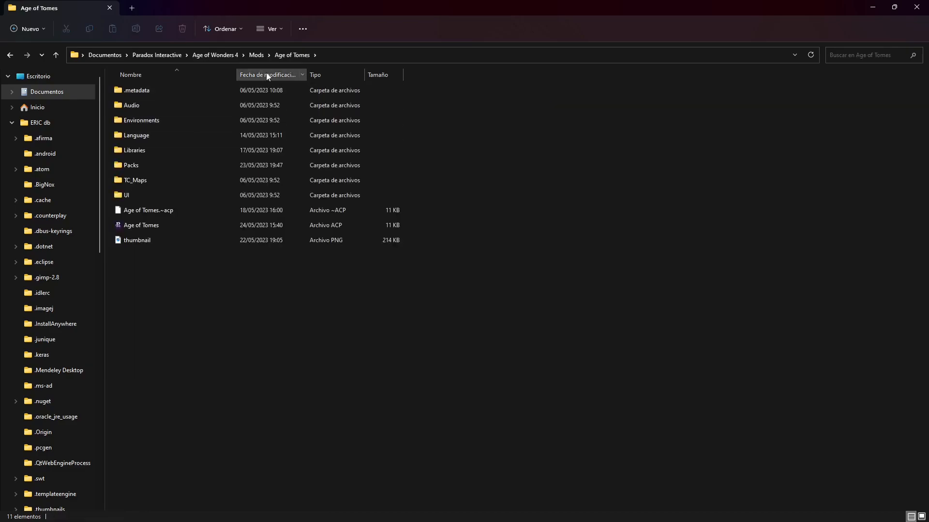
- Examine the translation files in the mod's Language\EN folder, widening the Type column to read them, and return to the Age of Tomes folder
click(166, 120)
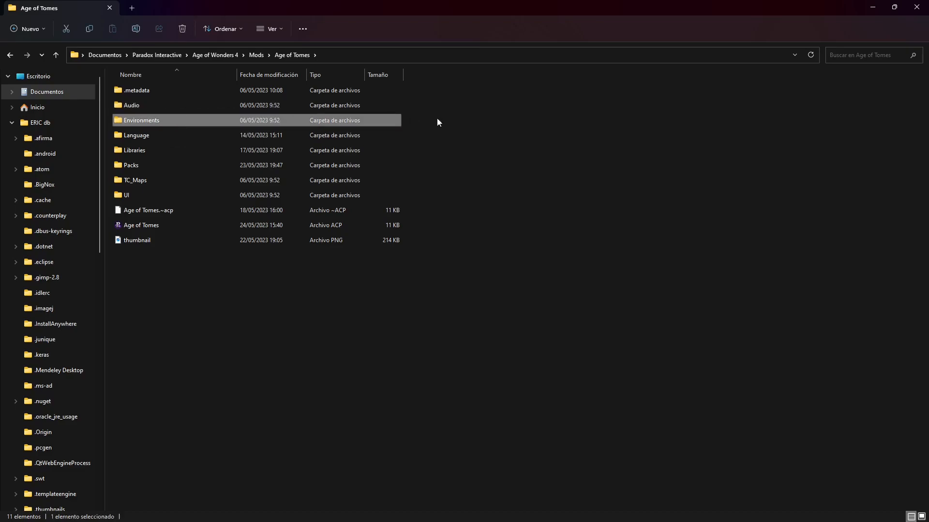
double_click(189, 138)
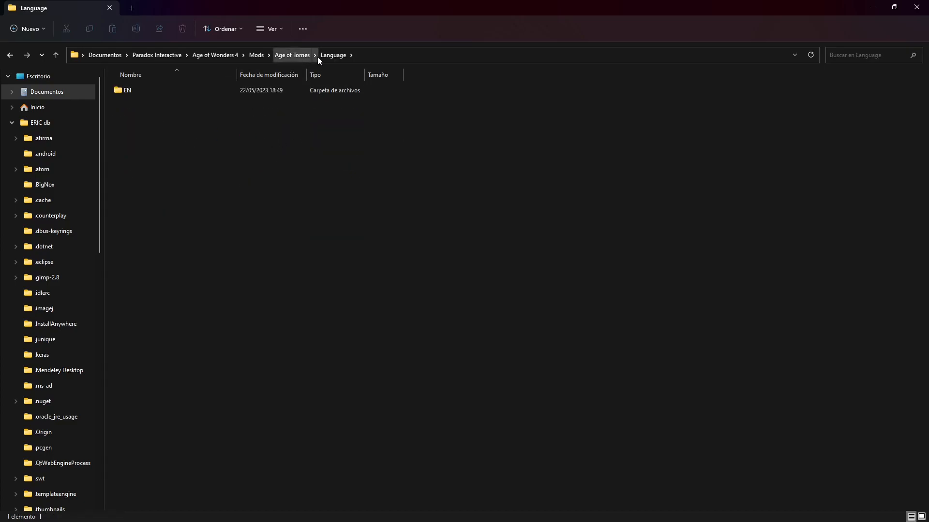
double_click(190, 94)
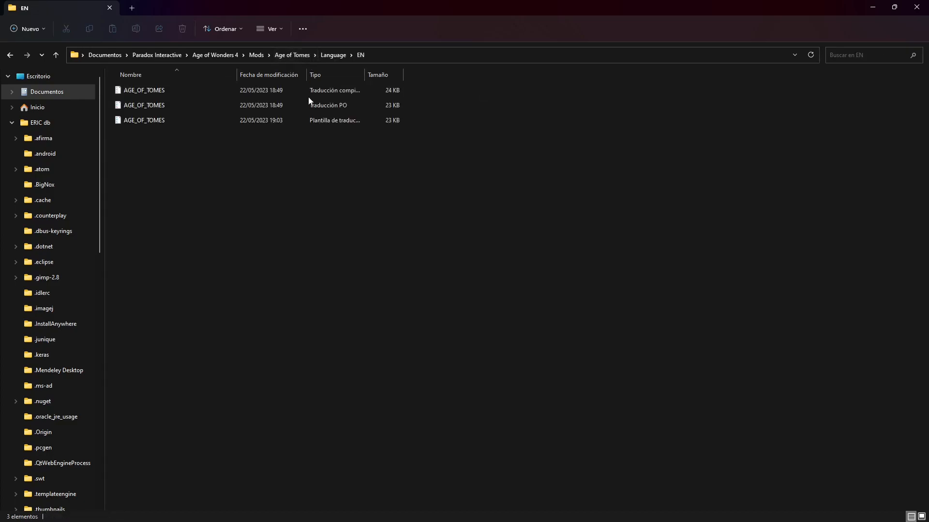
drag(403, 74, 432, 75)
drag(359, 74, 418, 68)
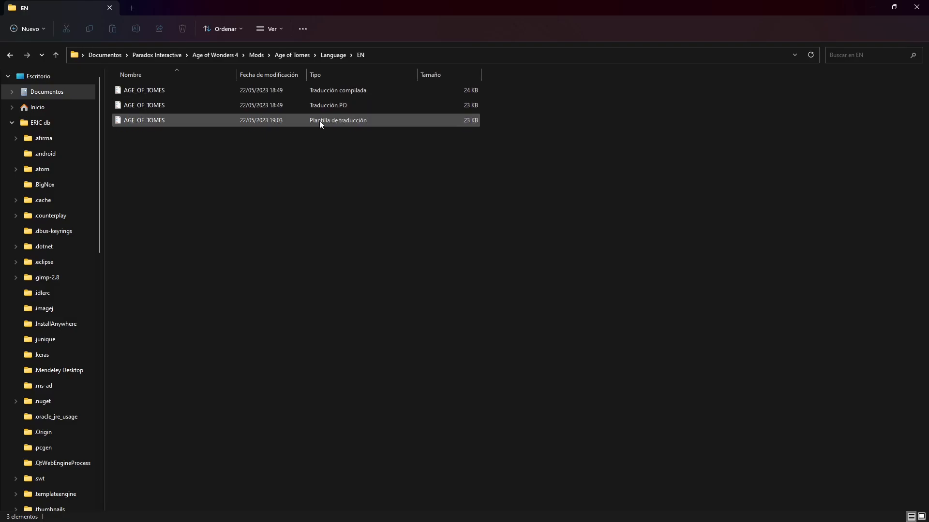
click(333, 55)
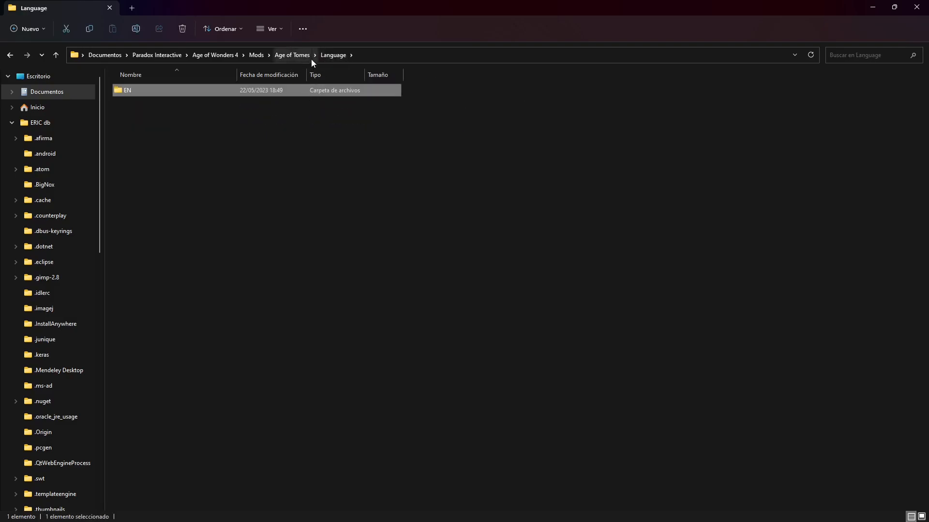
click(292, 55)
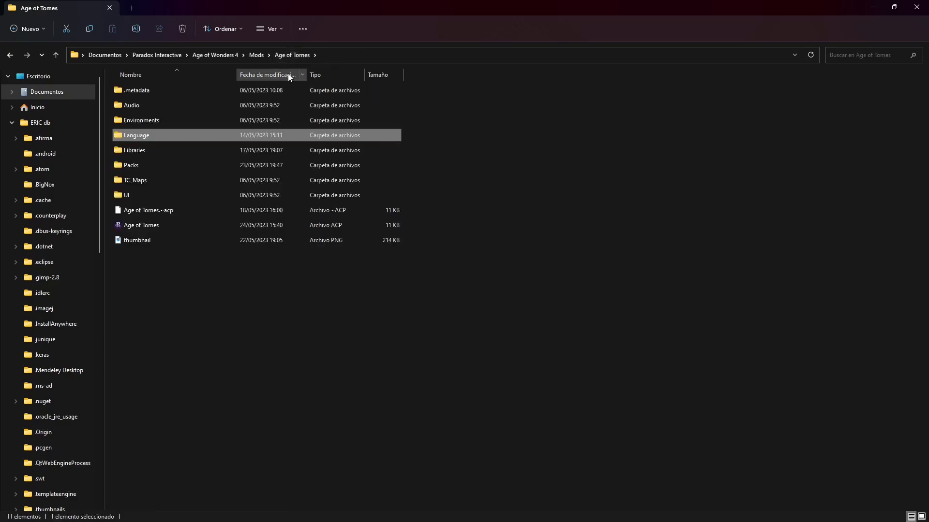
- View the contents of the mod's Libraries and Packs folders, returning to the Age of Tomes folder
double_click(195, 148)
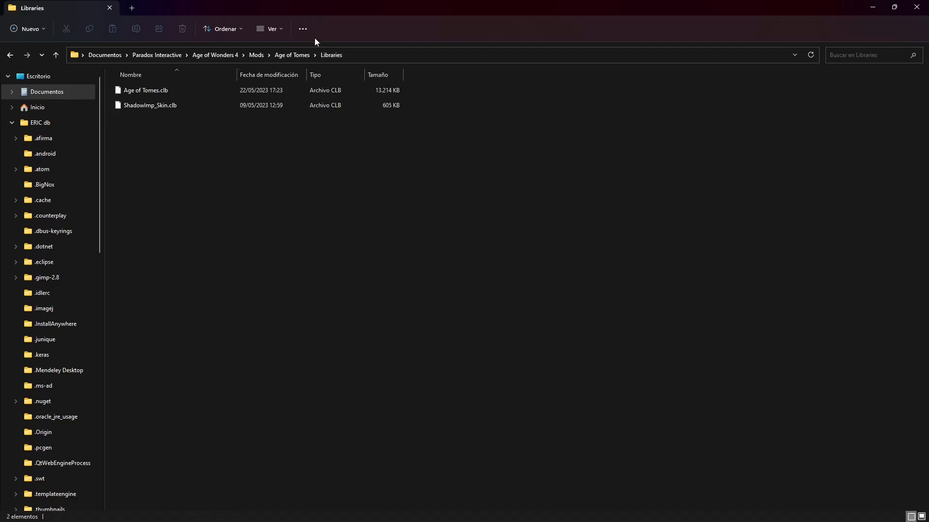
click(297, 55)
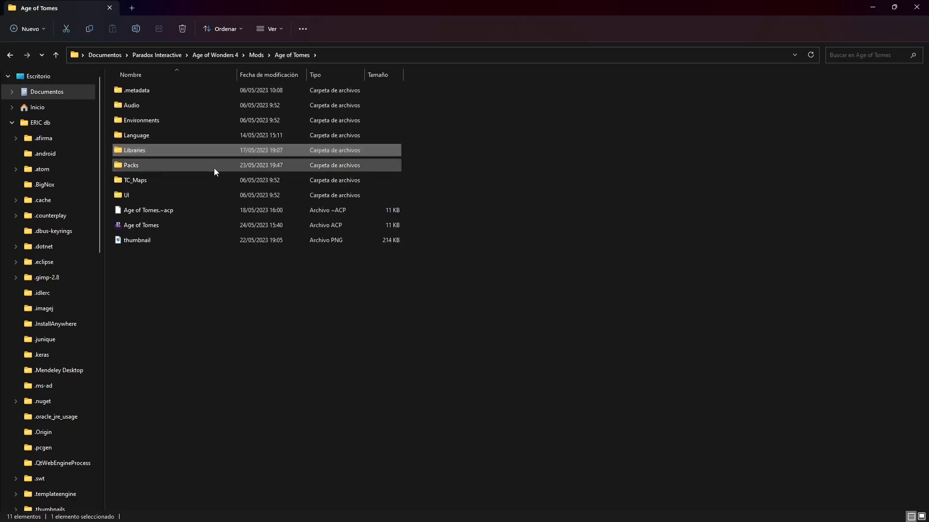
double_click(216, 169)
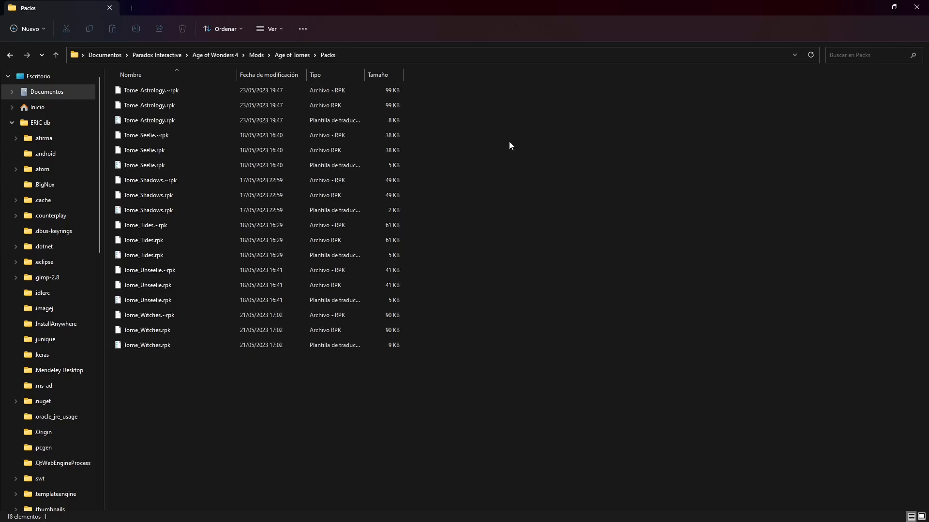
drag(215, 384, 225, 140)
click(516, 169)
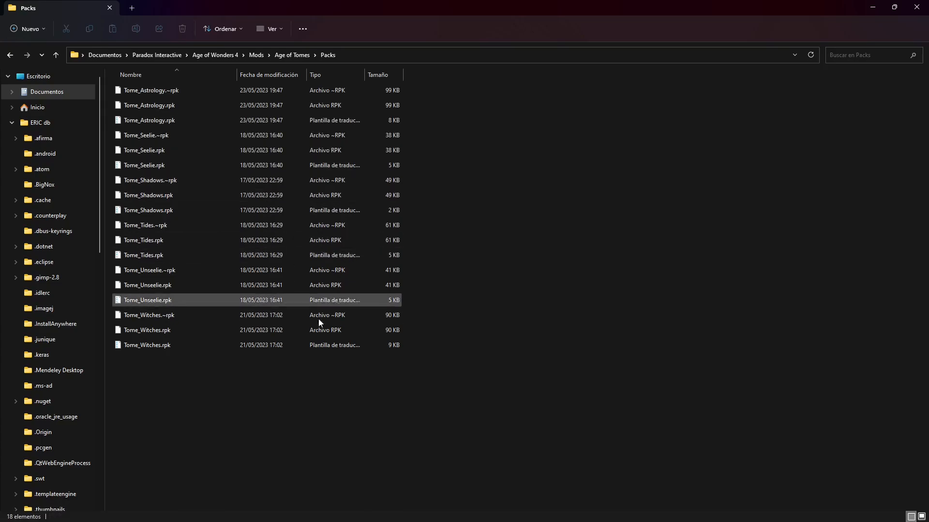
click(282, 55)
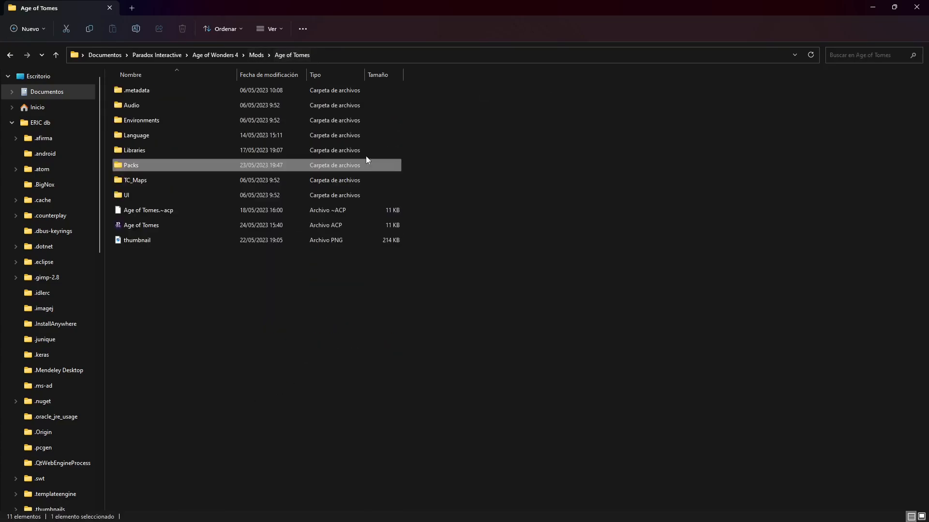
- Check the contents of the TC_Maps and UI folders and return to the Age of Tomes folder
double_click(193, 182)
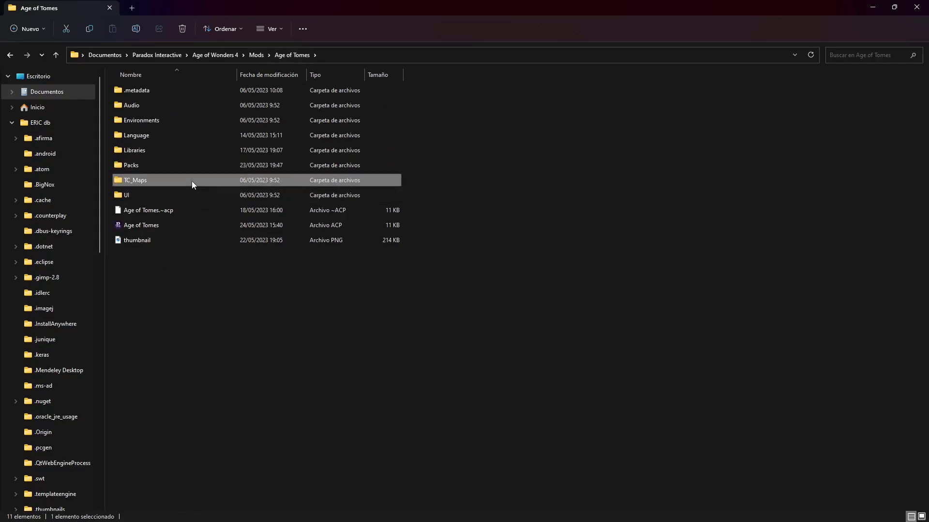
click(294, 55)
double_click(151, 195)
click(289, 55)
click(495, 156)
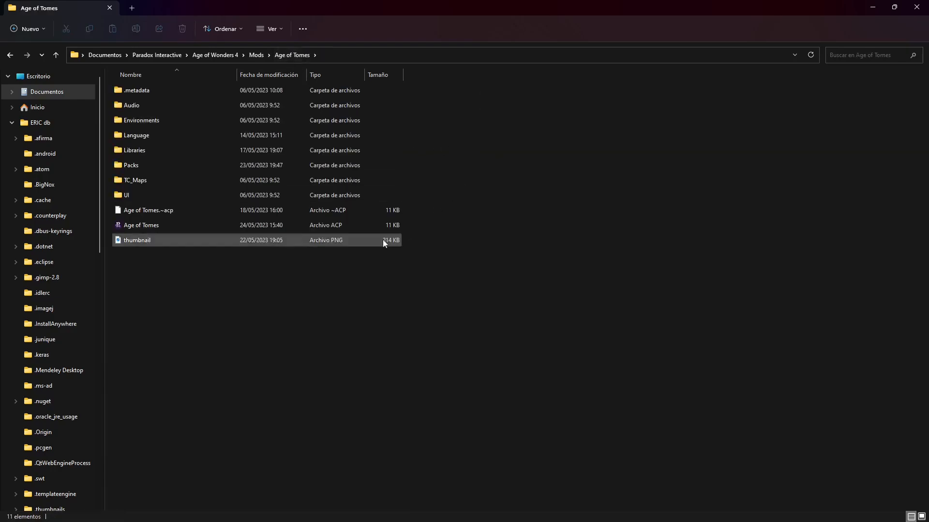
- Highlight the Age of Tomes ACP file and the thumbnail image, and collapse the user's home folder in the folder tree
click(182, 226)
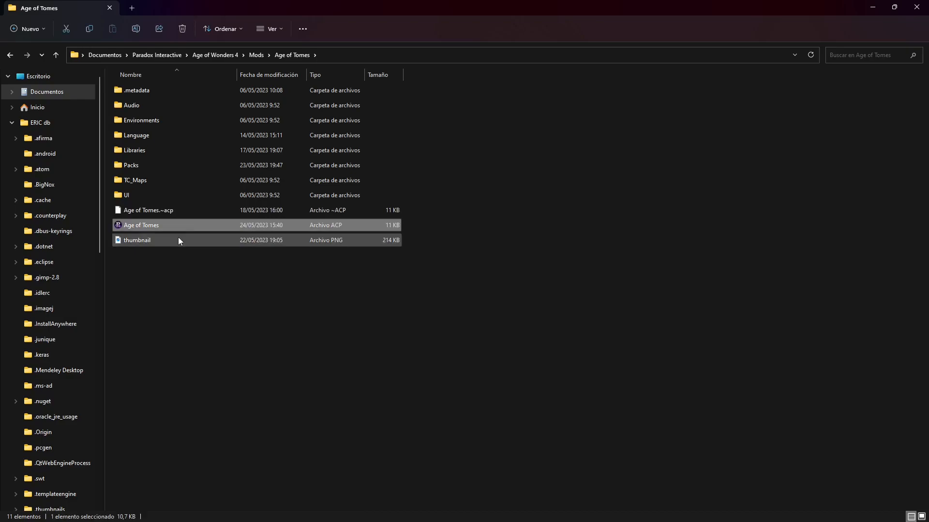
click(173, 241)
click(163, 268)
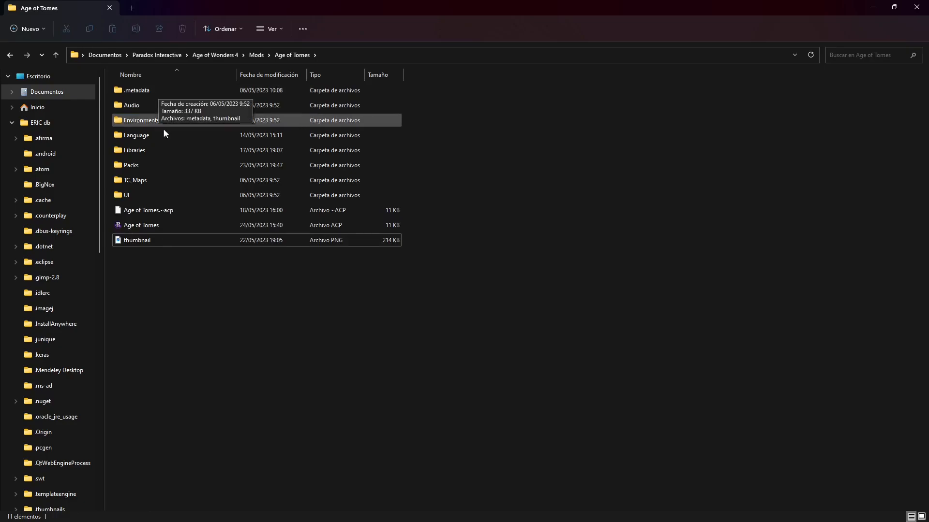
mouse_move(237, 508)
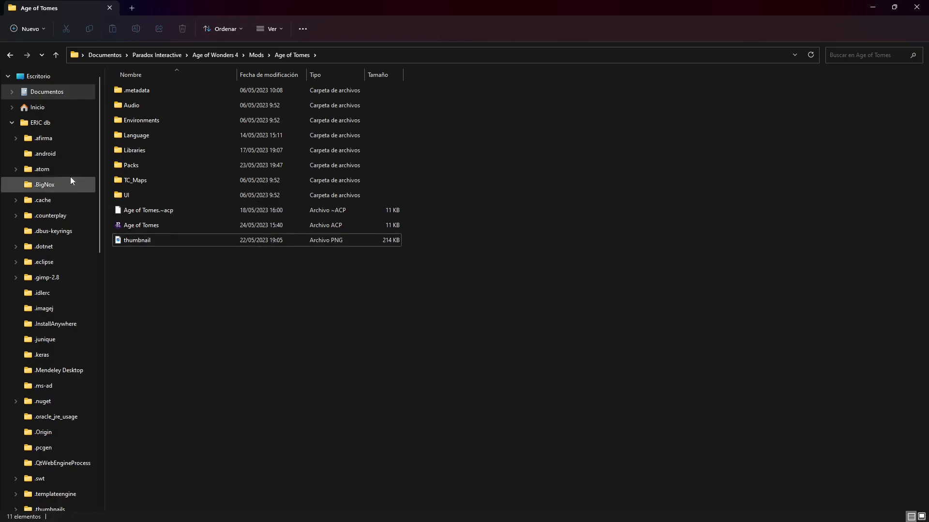
click(12, 123)
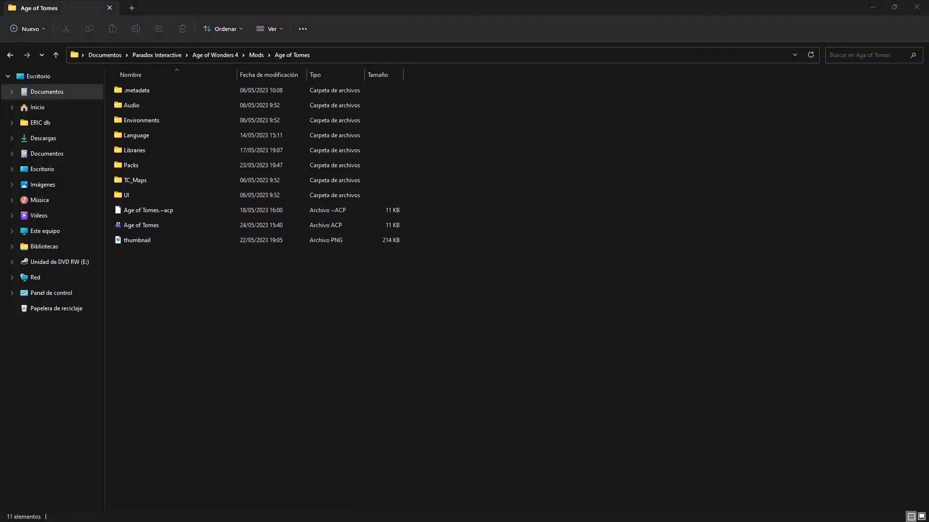
- Maximize the folder window showing the game's Packs, view the Language folder of the Age of Wonders 4 installation, and return to its main folder
drag(928, 79, 458, 79)
double_click(457, 80)
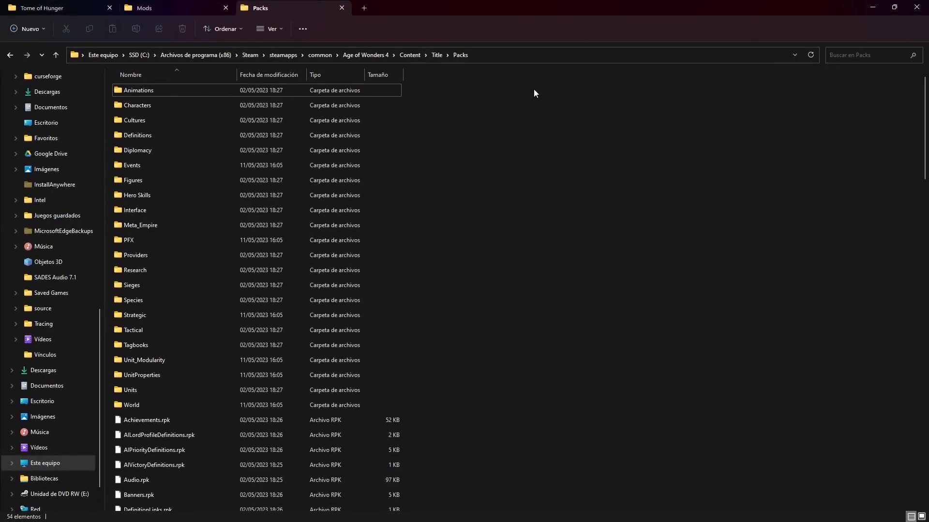
click(384, 57)
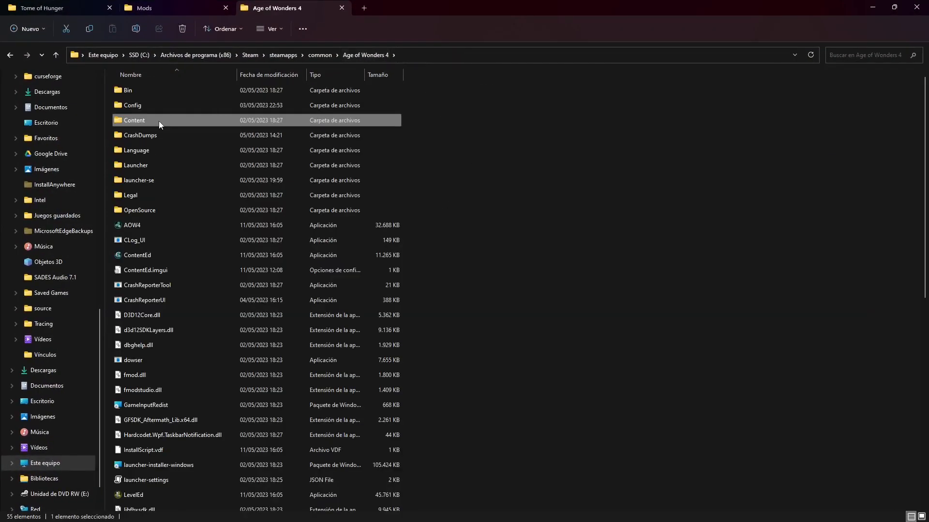
double_click(145, 150)
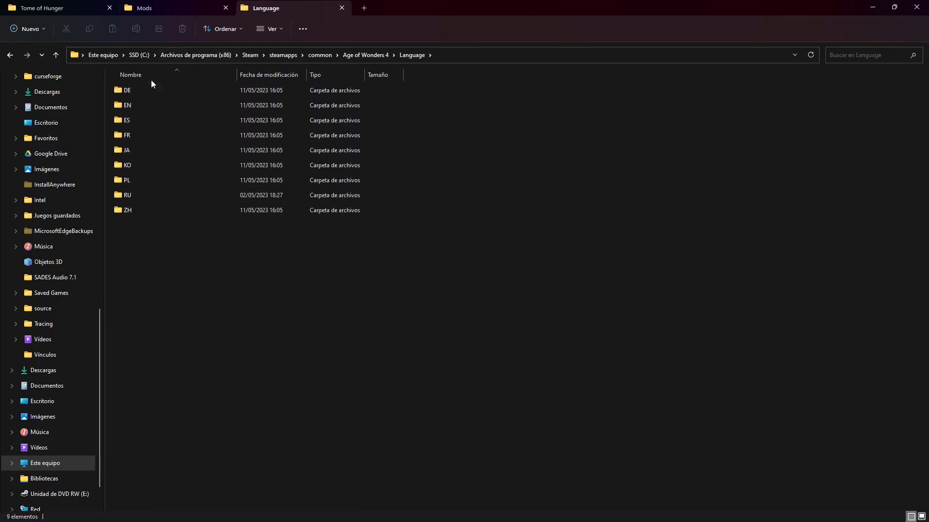
click(350, 55)
- Examine the game's Content folder and its Title subfolder, and return to the Age of Wonders 4 installation folder
click(159, 121)
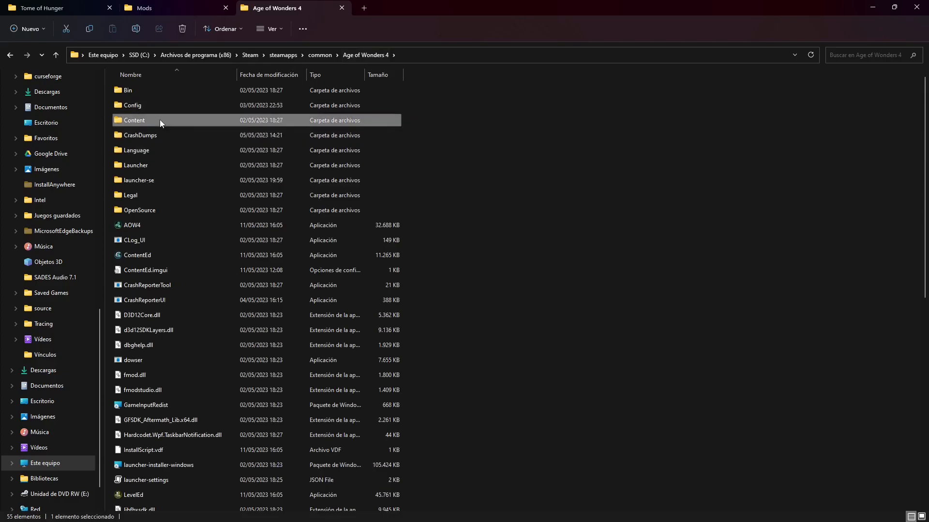
double_click(160, 120)
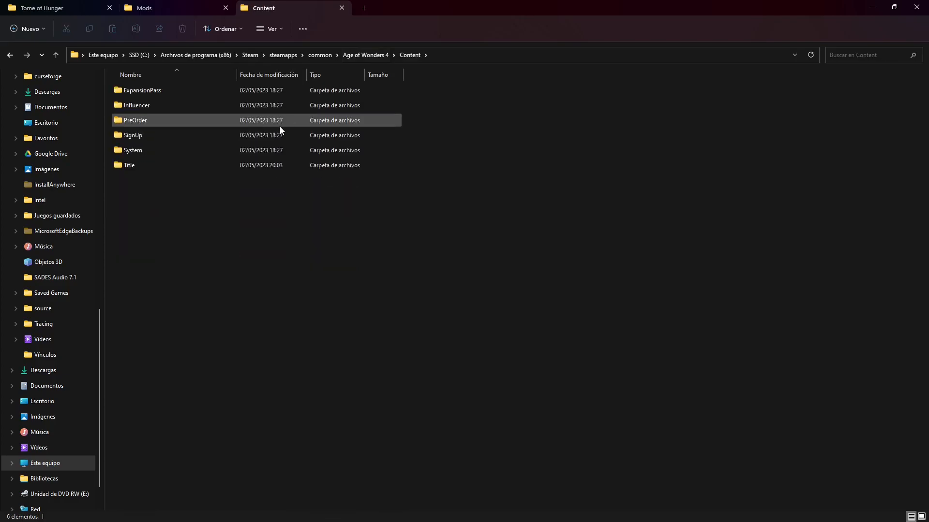
double_click(183, 169)
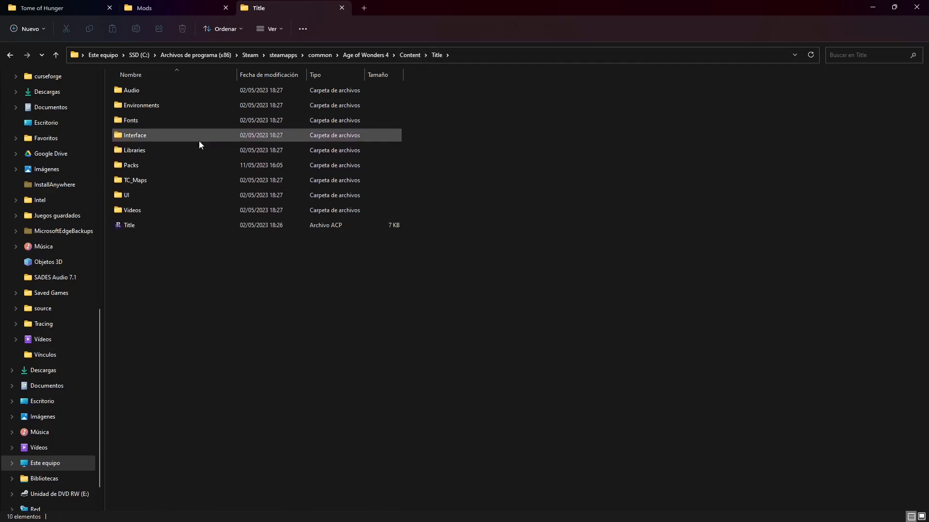
mouse_move(199, 141)
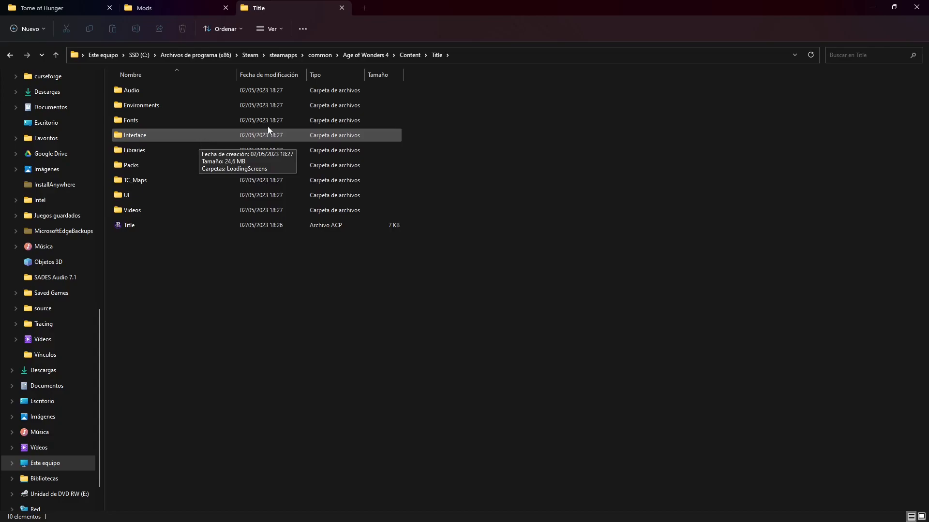
click(410, 55)
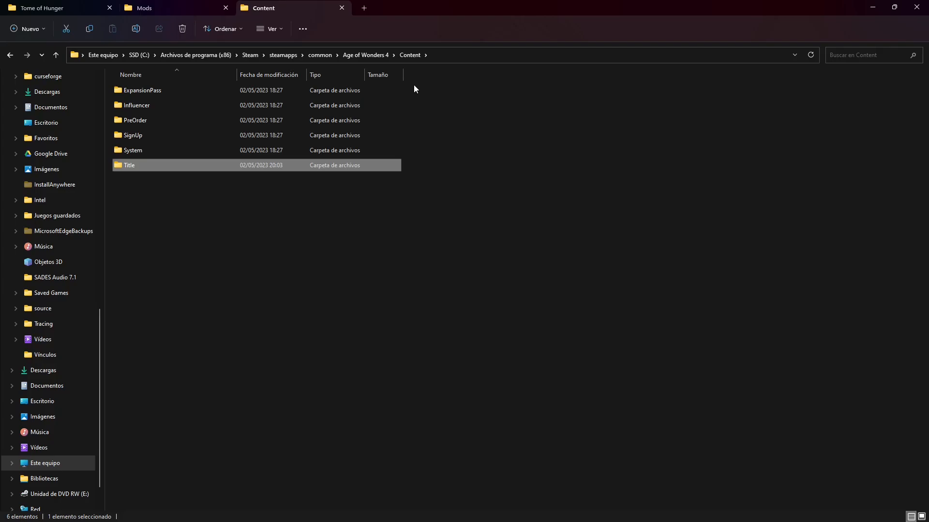
click(359, 56)
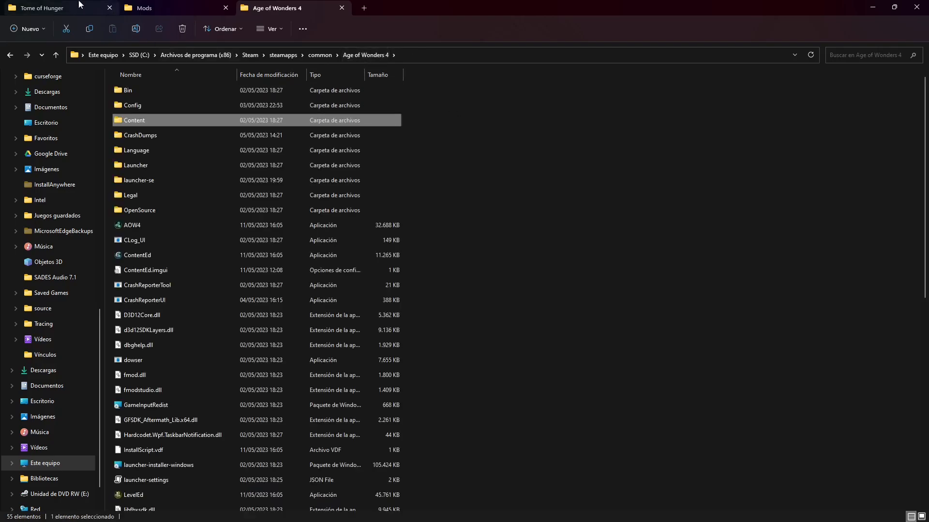
- Glance at the Tome of Hunger folder, return to the Age of Wonders 4 folder, and minimize both folder windows
click(63, 8)
click(258, 8)
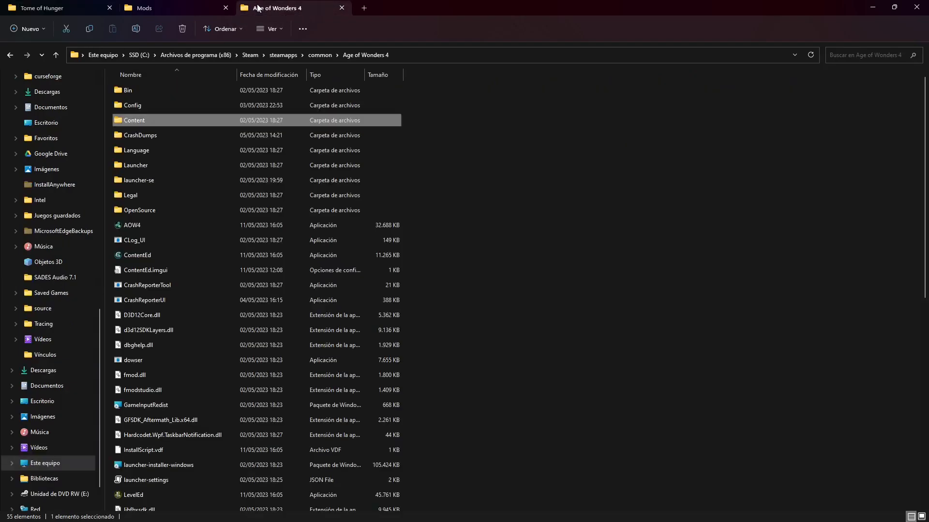
click(873, 7)
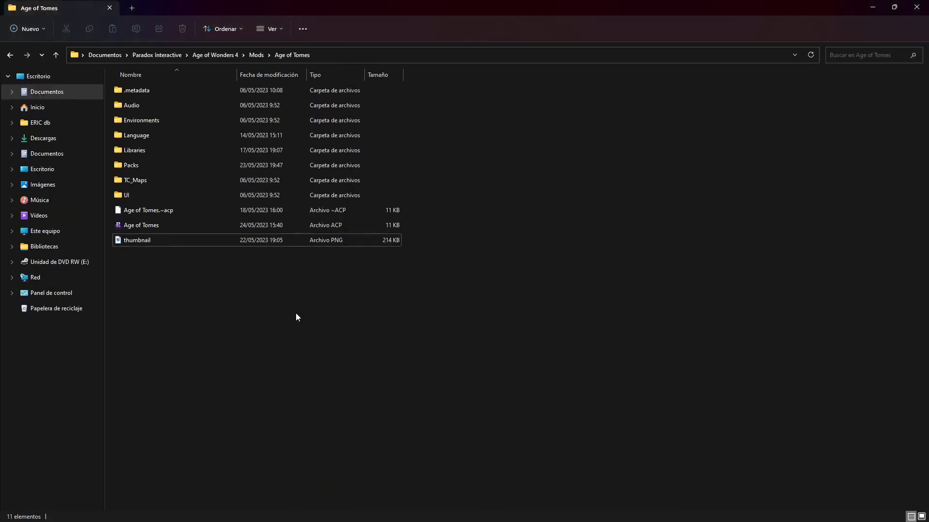
mouse_move(250, 512)
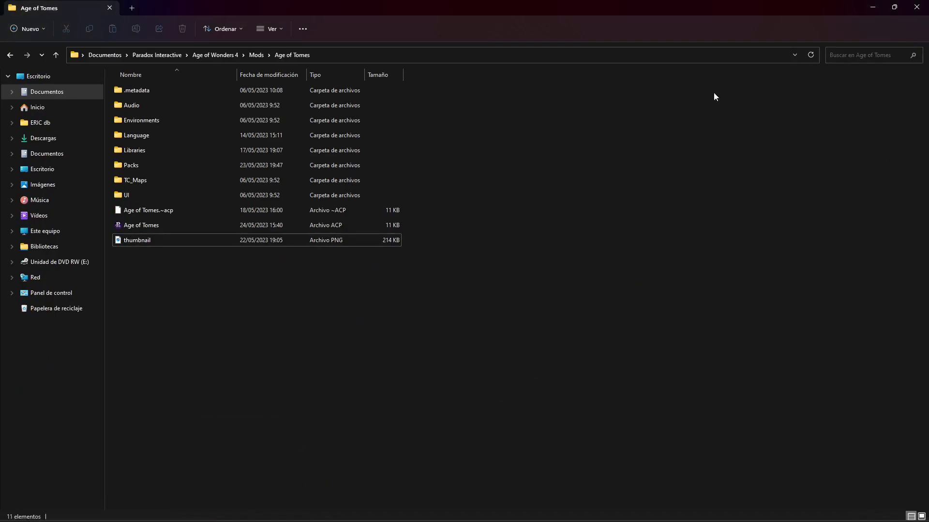
click(872, 7)
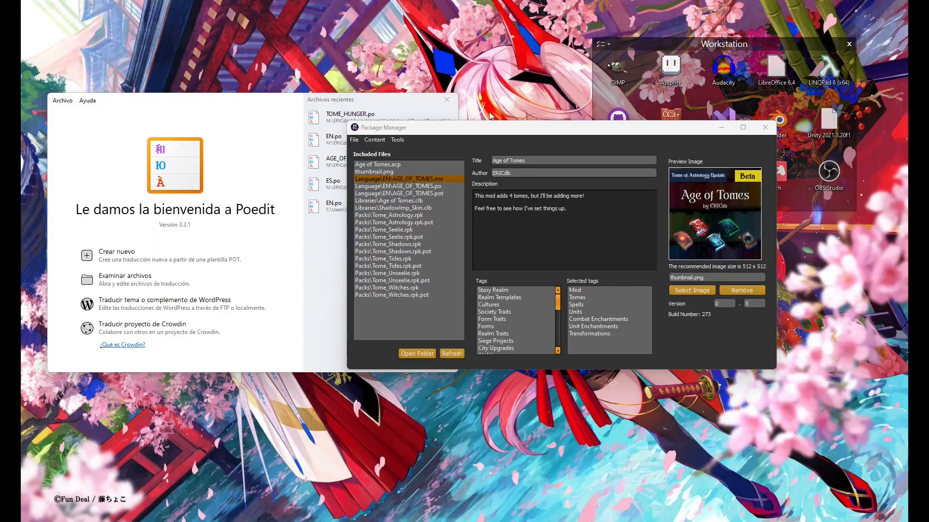
- Close Poedit and the Package Manager, and relaunch the Package Manager with no mod loaded
click(444, 100)
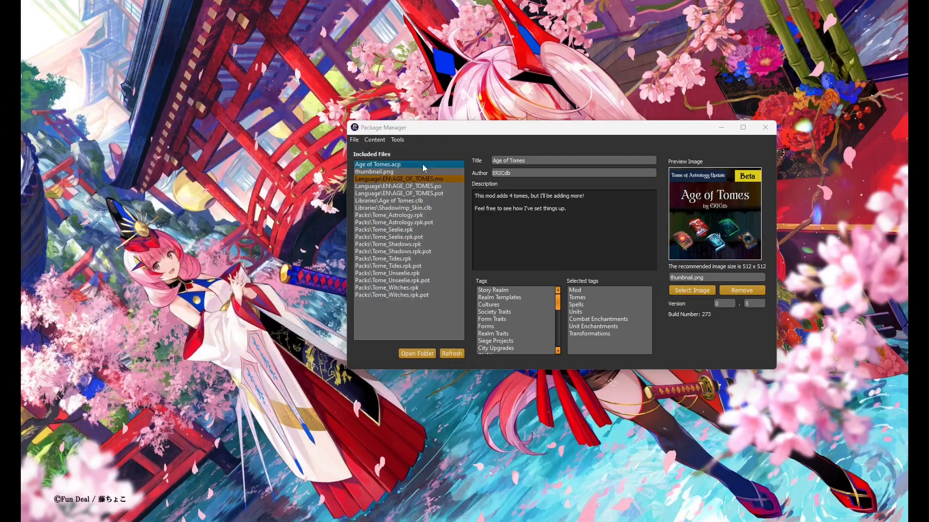
click(354, 140)
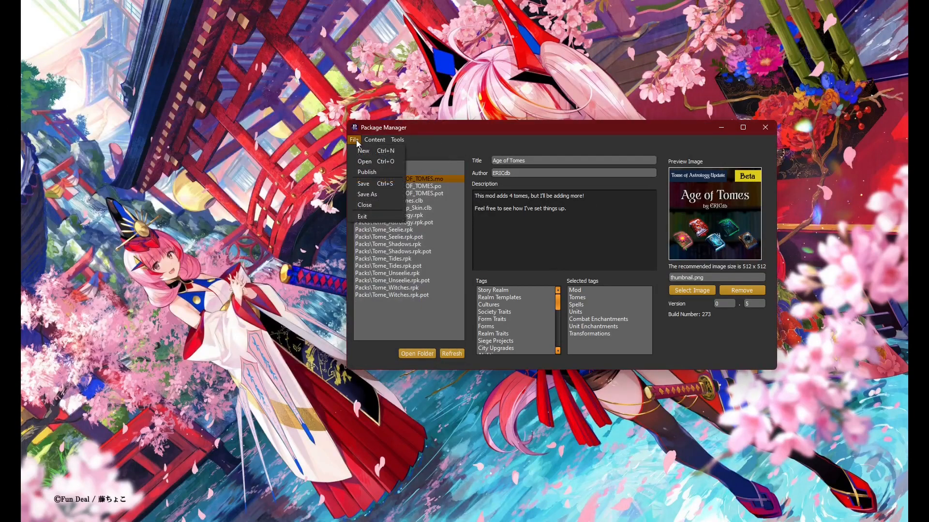
click(768, 132)
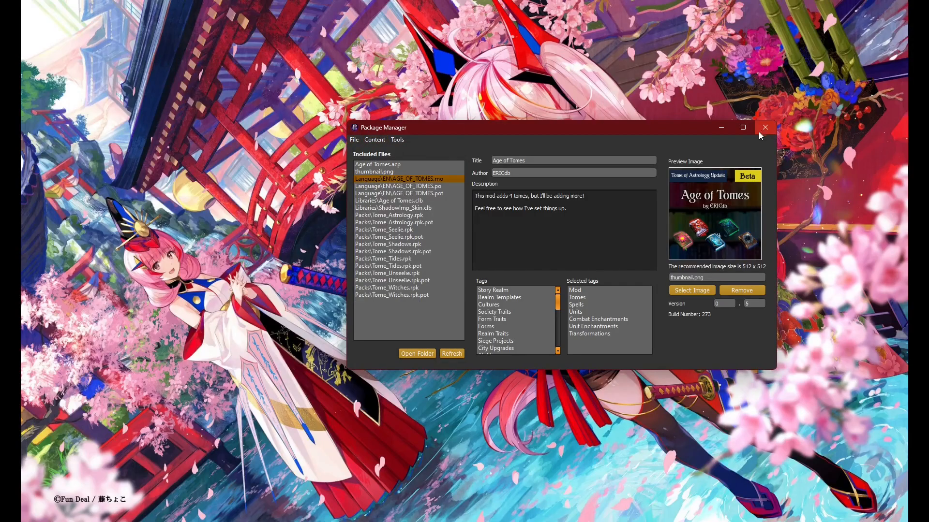
click(766, 128)
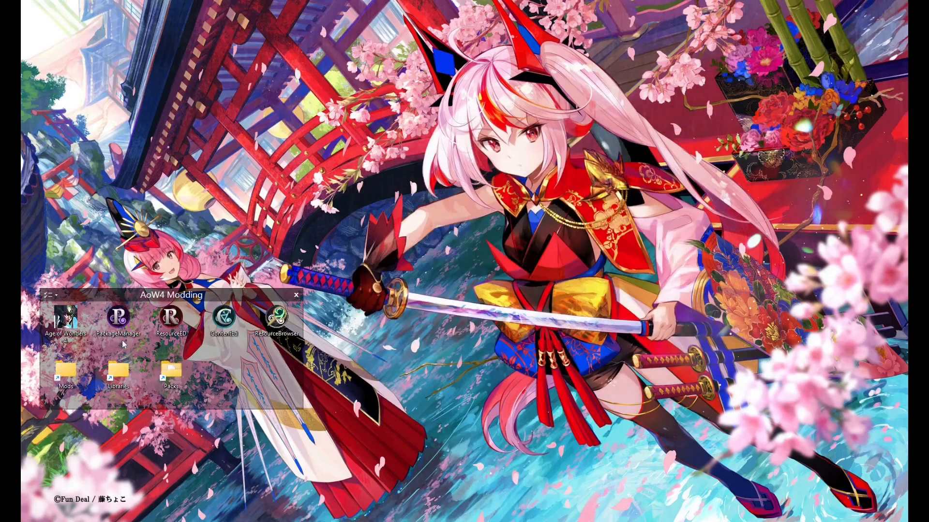
double_click(119, 320)
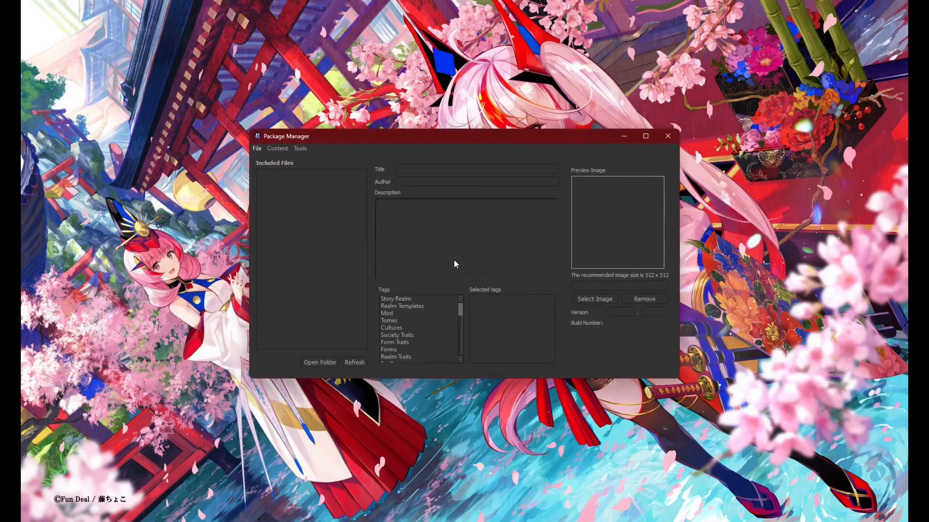
- Create a new package named "Tome Hunger"
click(257, 149)
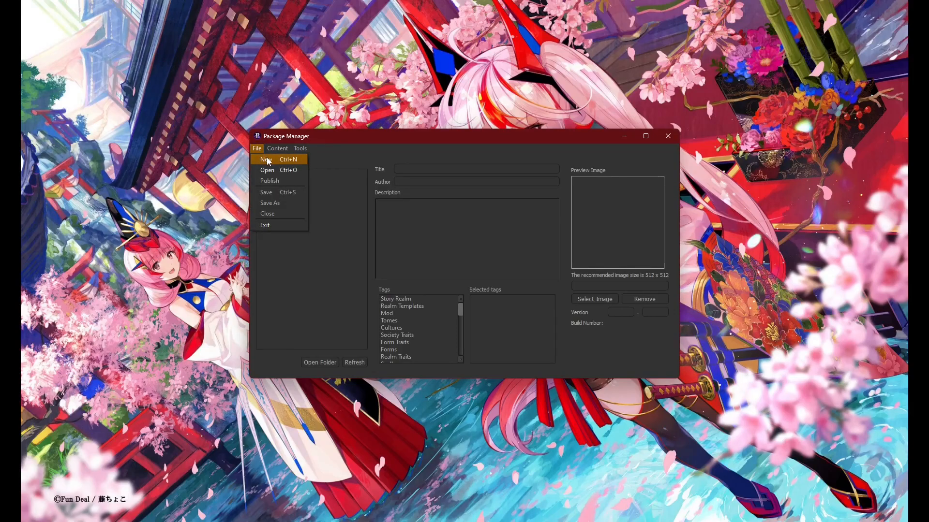
click(266, 160)
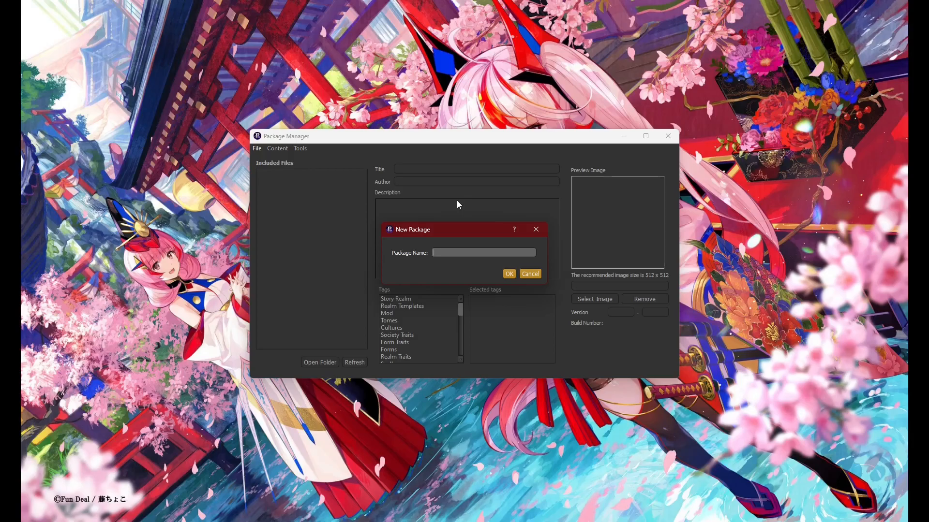
text(Tome Hunger)
click(511, 274)
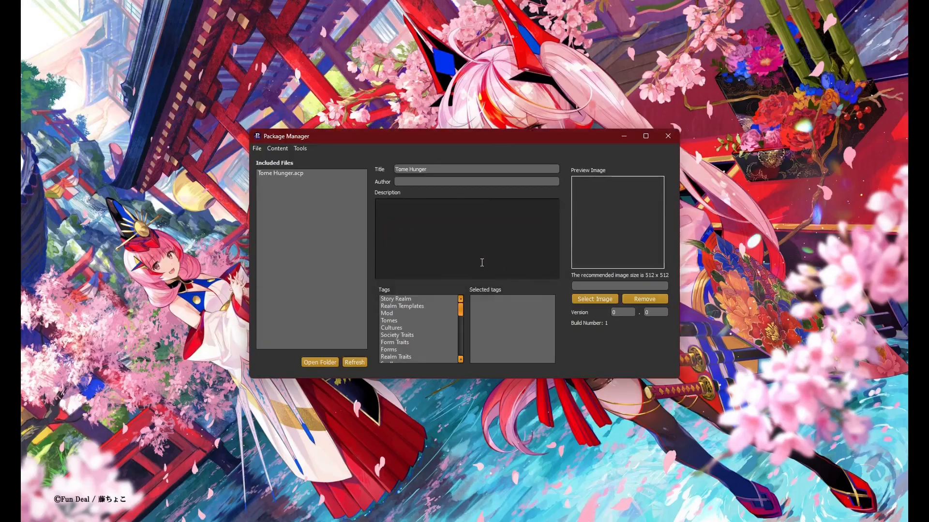
click(288, 172)
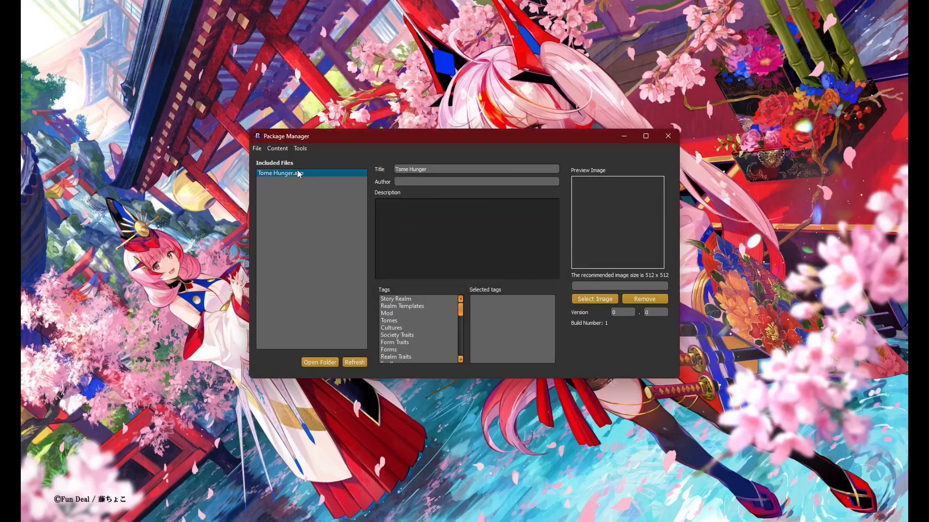
click(300, 198)
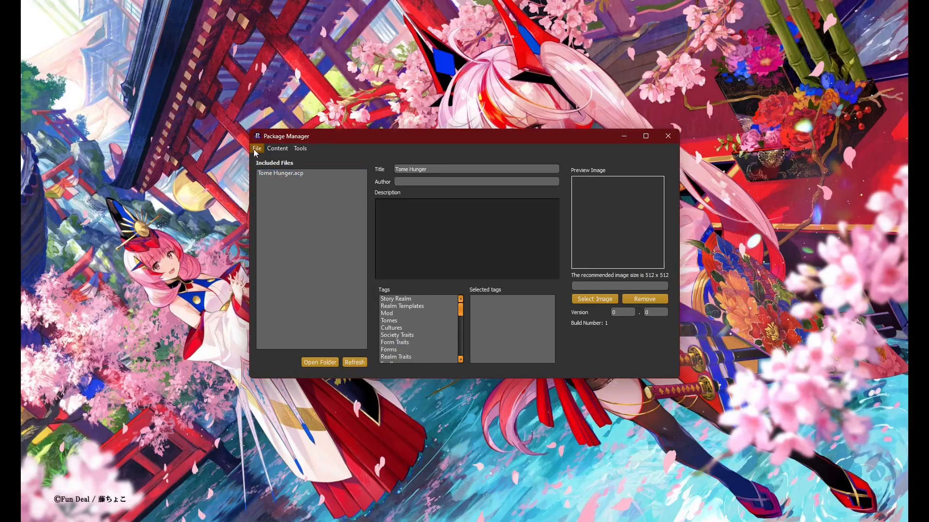
- Open the new package's folder, find it within Mods, and view its contents beside the Package Manager window
click(317, 362)
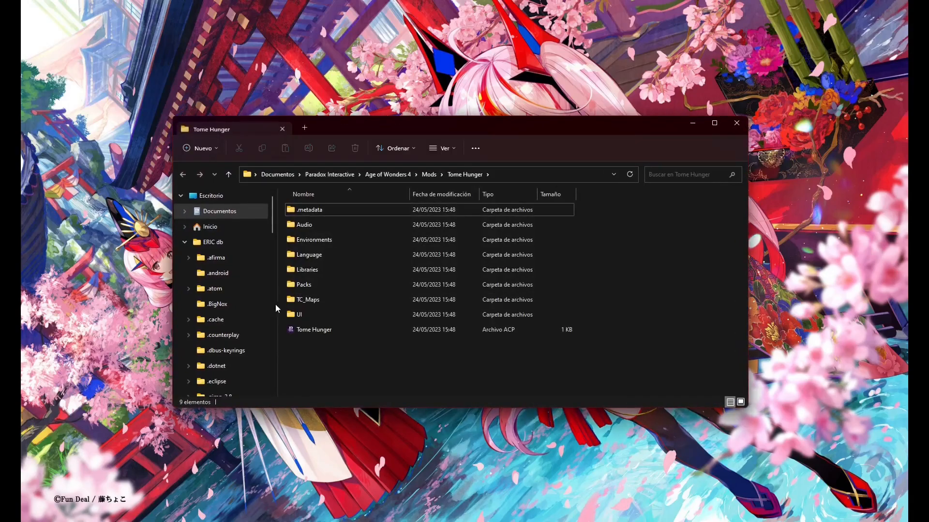
click(429, 174)
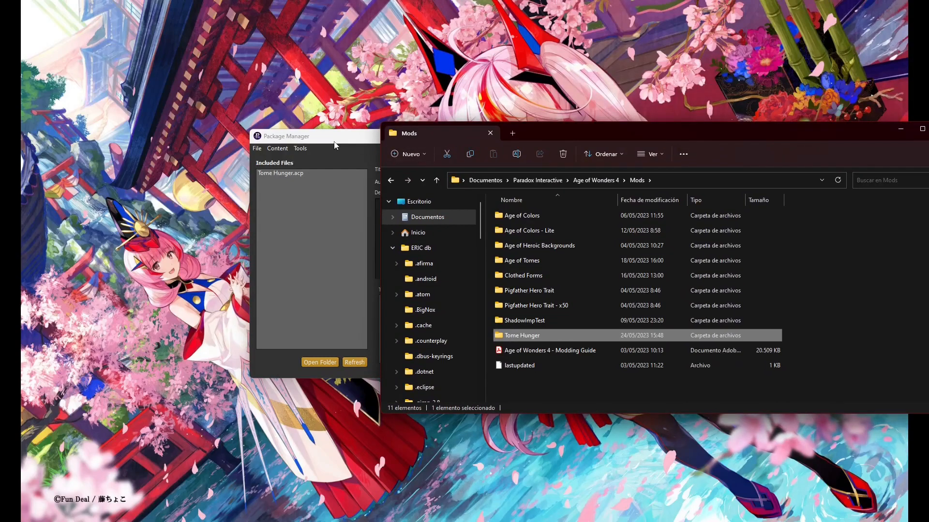
click(334, 145)
drag(362, 136, 153, 137)
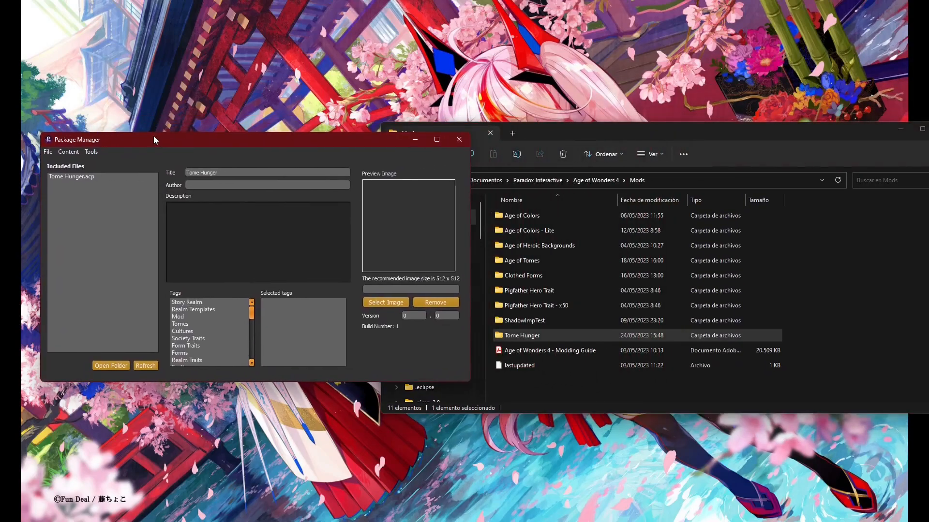
click(585, 129)
drag(584, 128, 553, 126)
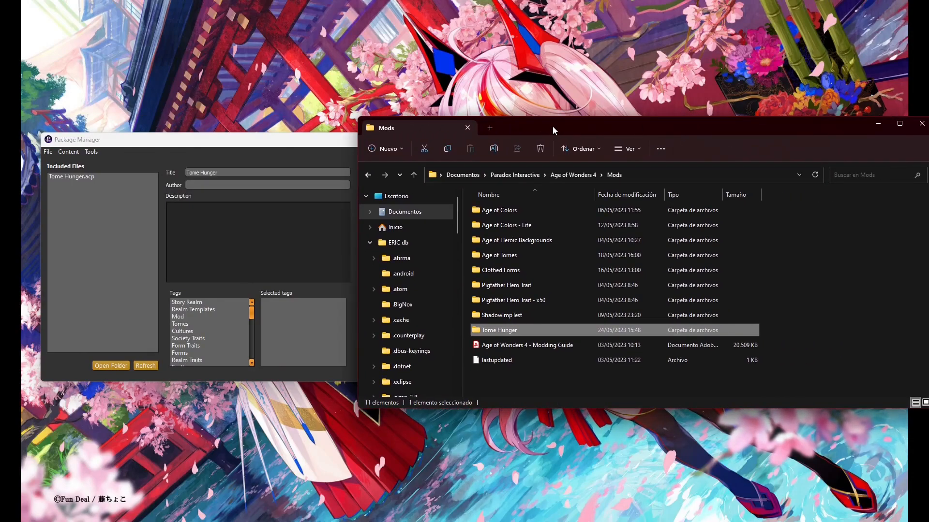
double_click(514, 334)
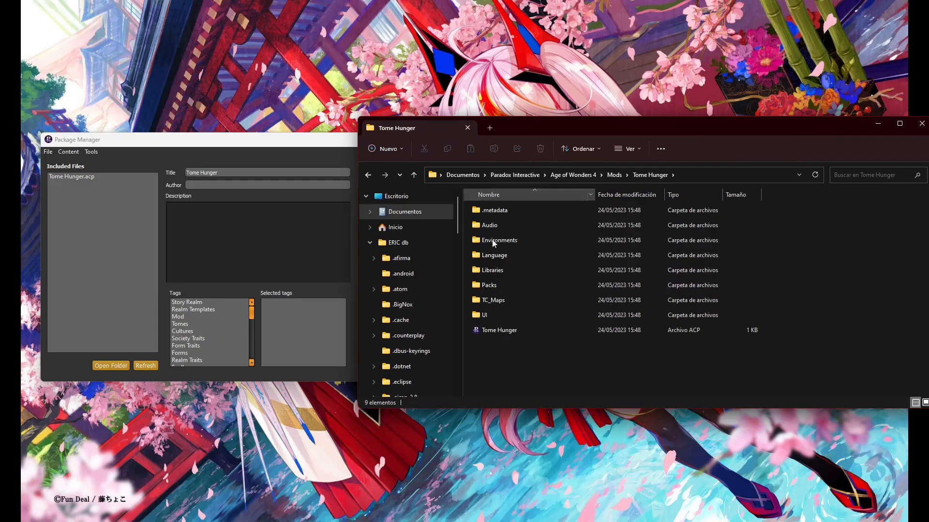
- Fill in the package's author name, set the description to "This is a Tome of Hunger.", and add the Tomes tag
click(287, 139)
drag(287, 139, 412, 147)
click(354, 192)
text(ERICdb)
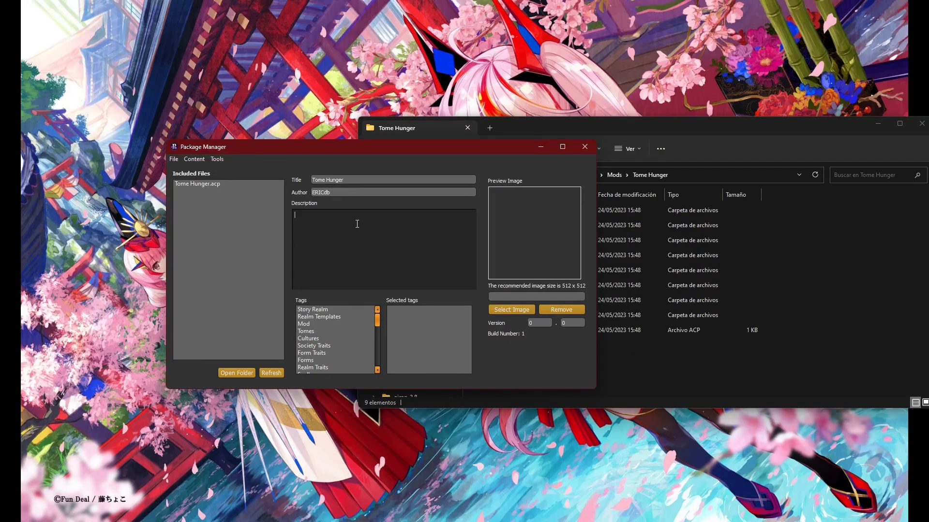
text(This is a Tome of Hunger.)
drag(375, 317, 379, 345)
double_click(341, 328)
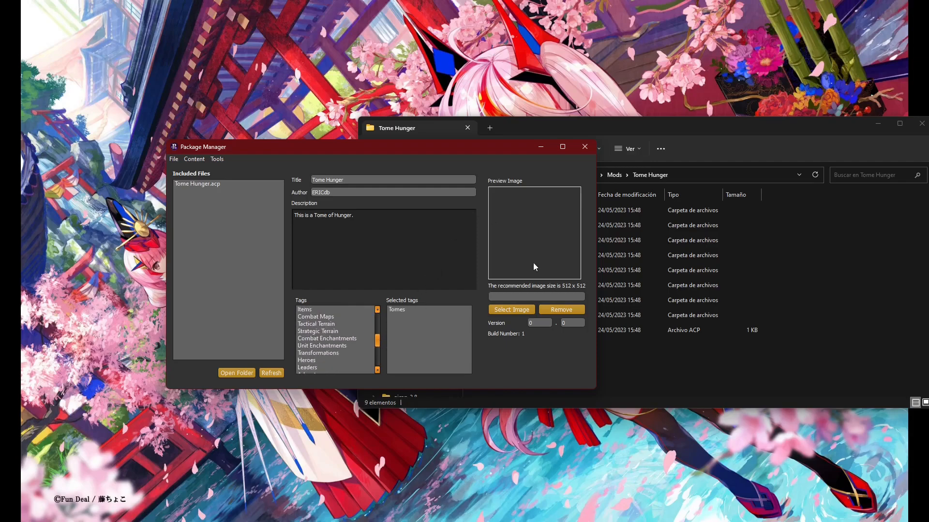
- Set the package's preview image to Tome_Hunger from the Age of Tomes\Tome of Hunger images folder
click(509, 312)
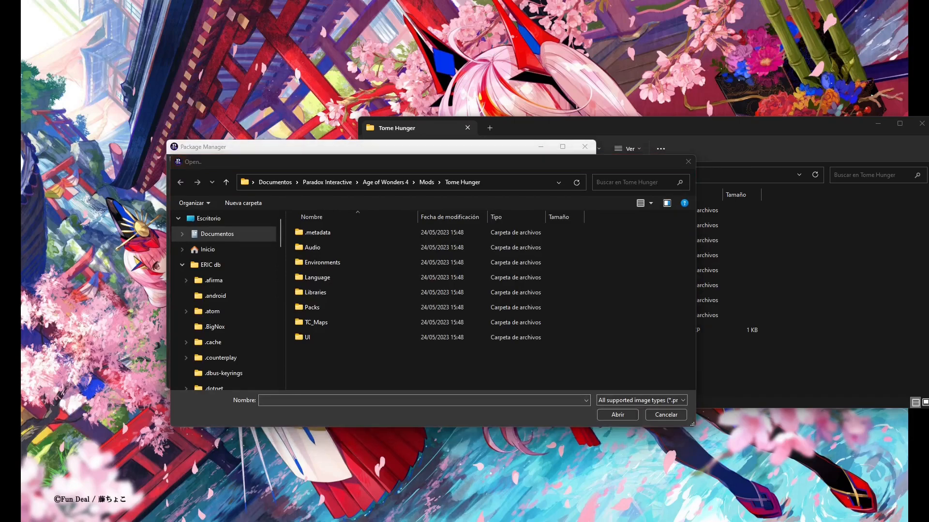
click(474, 189)
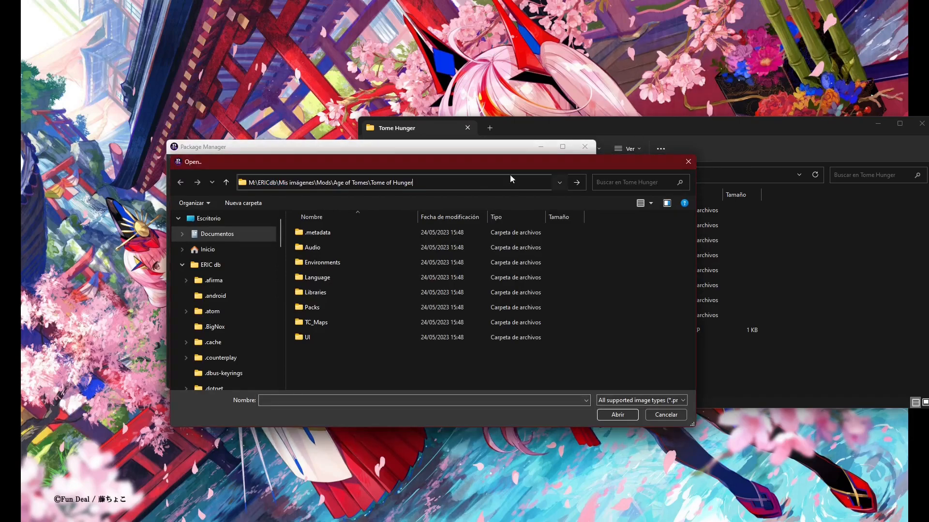
key(Return)
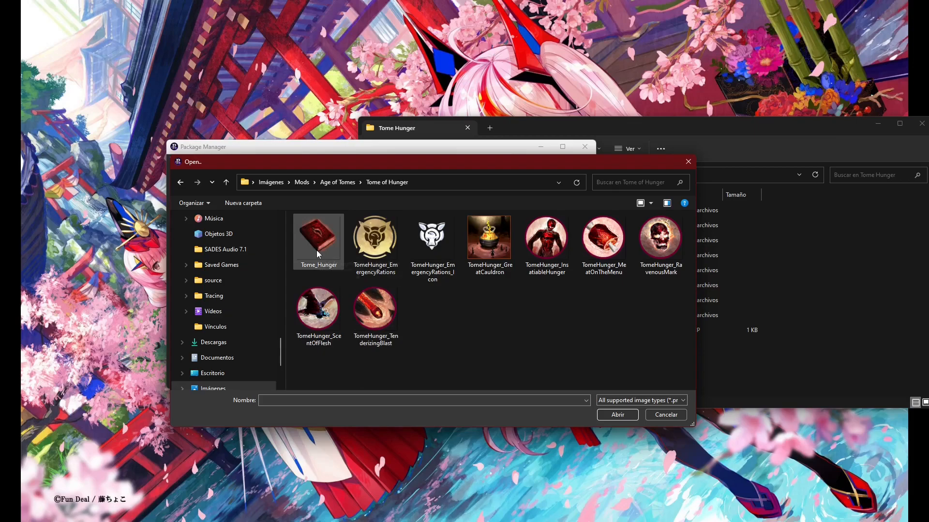
drag(468, 164, 476, 125)
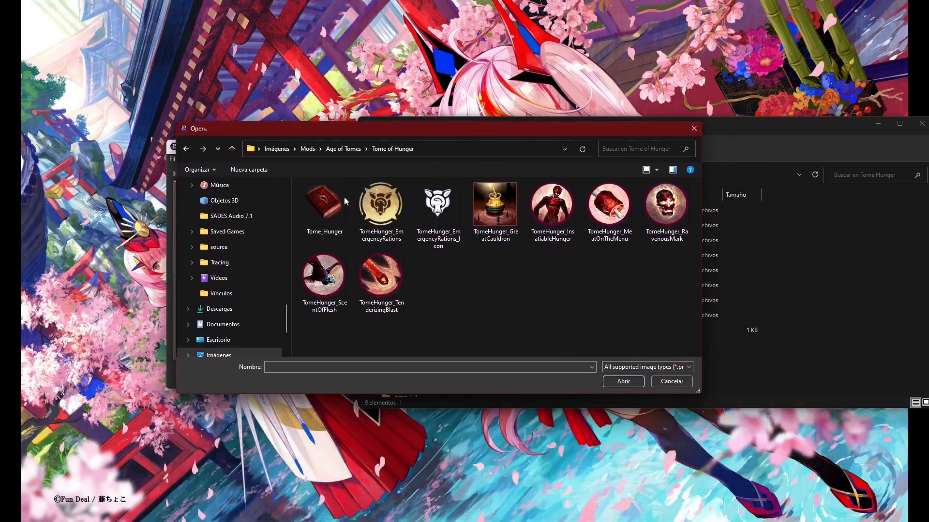
double_click(318, 197)
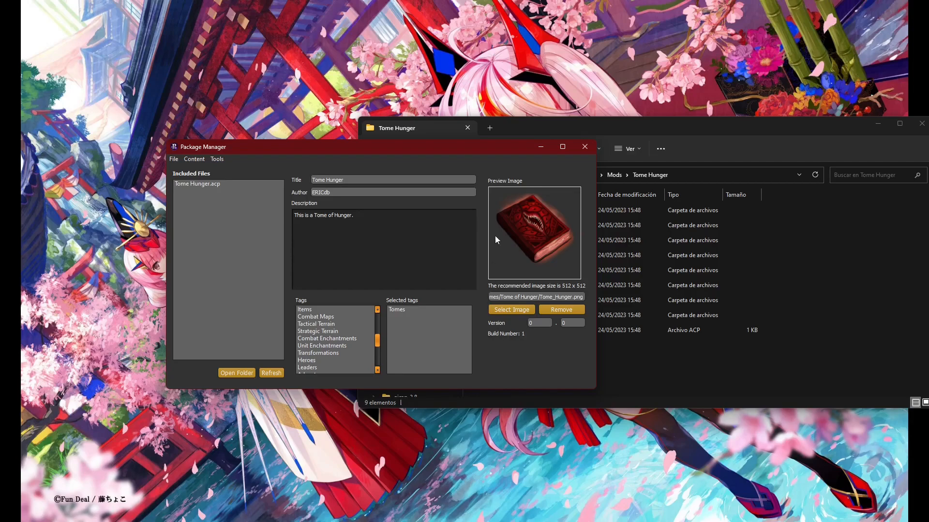
- Check the Tome Hunger folder, save the package, and publish it
click(236, 374)
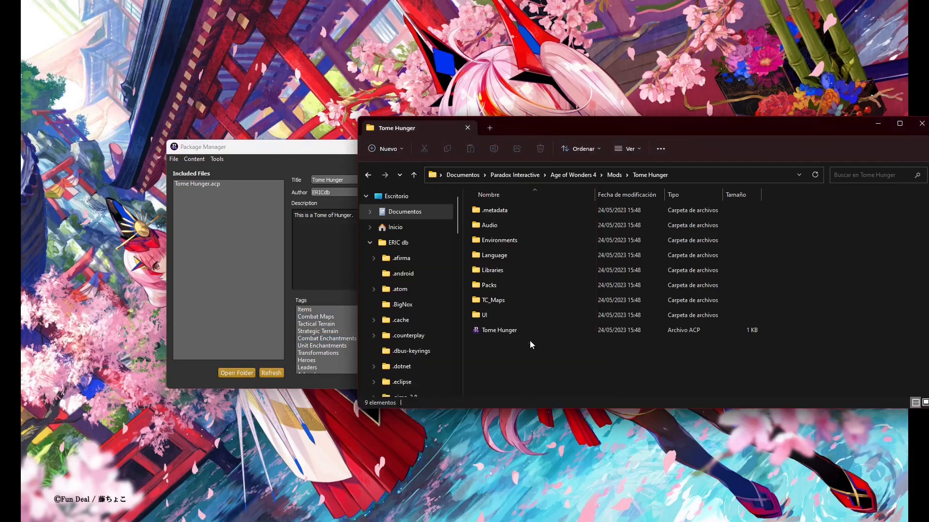
click(298, 145)
click(173, 159)
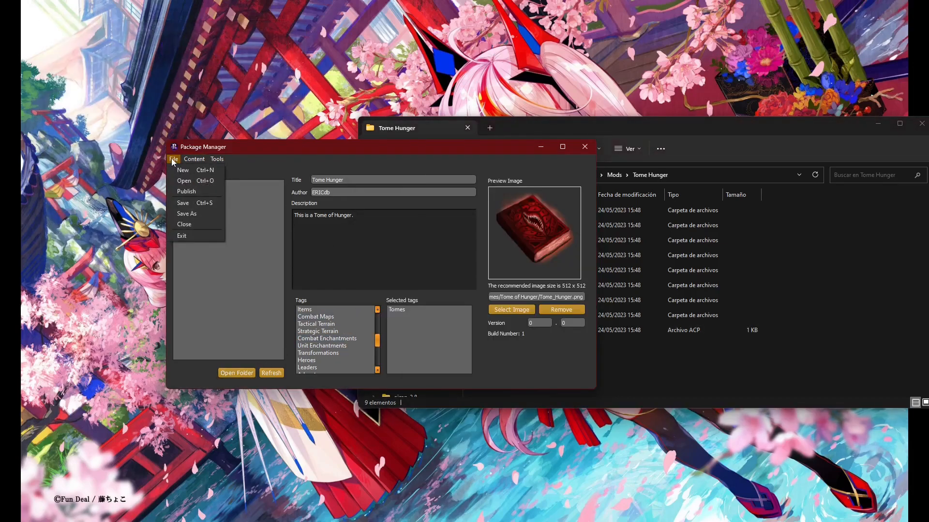
click(193, 204)
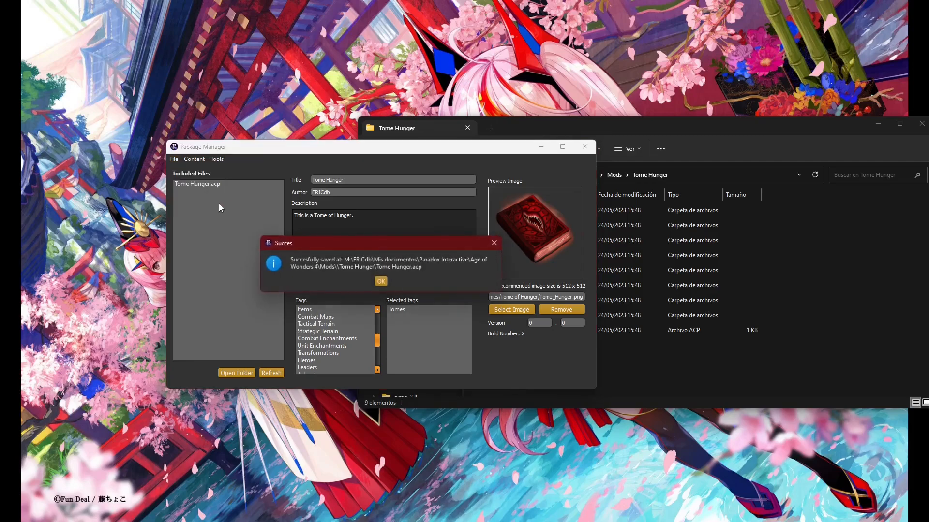
click(375, 282)
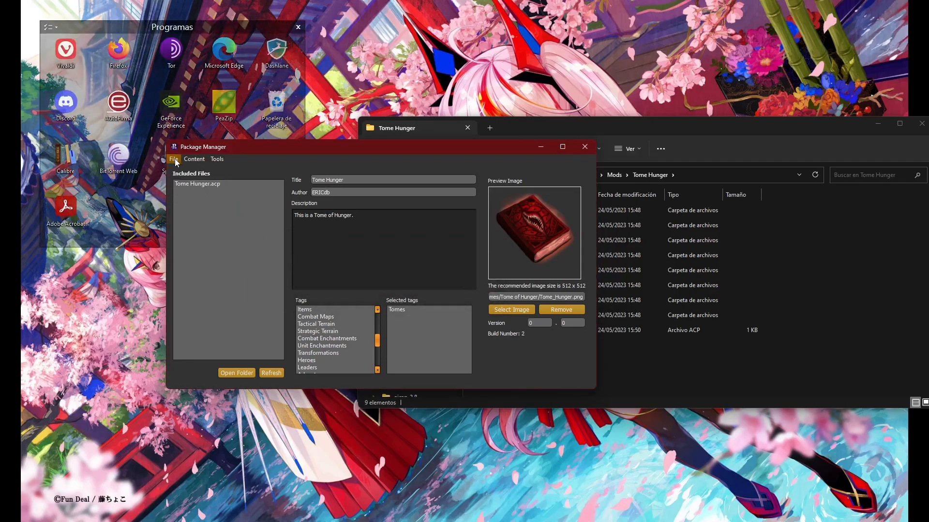
click(173, 159)
click(205, 192)
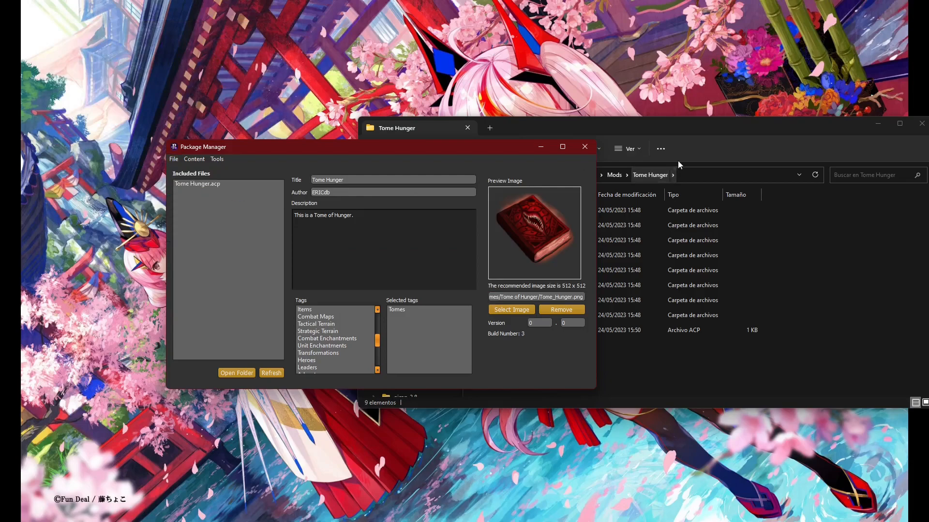
- View the metadata and thumbnail files in the mod's .metadata folder, and return to the Tome Hunger folder
click(689, 124)
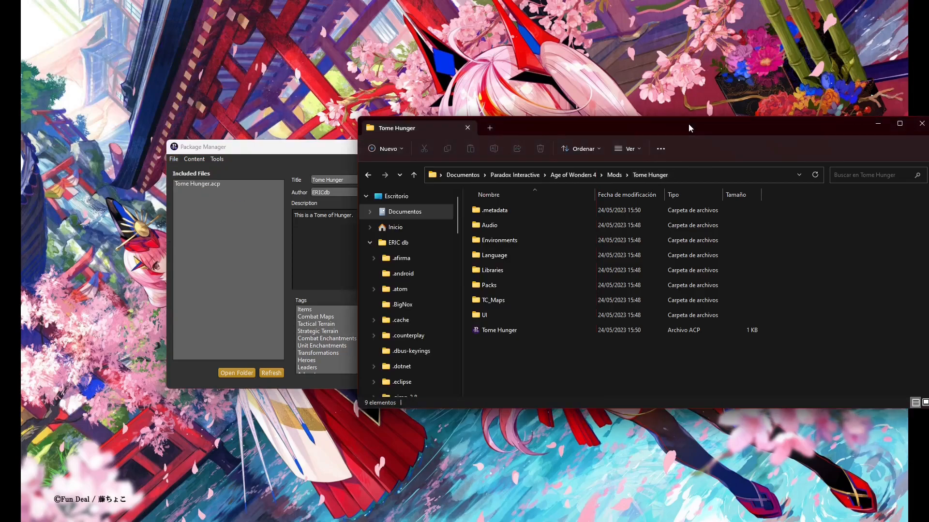
double_click(501, 212)
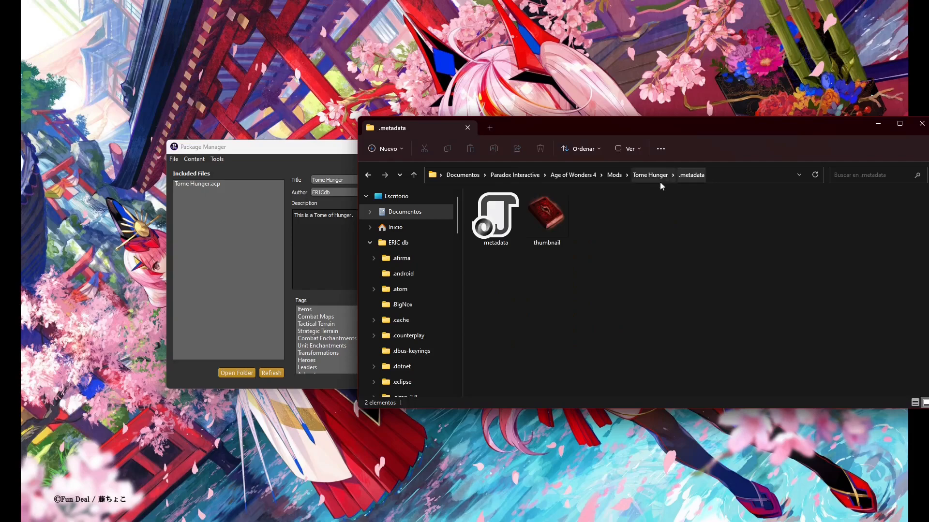
mouse_move(693, 115)
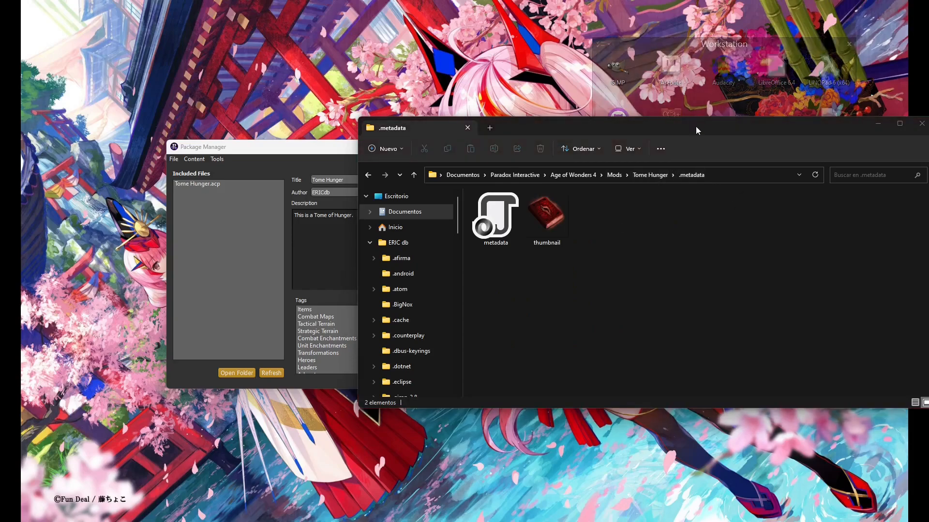
drag(696, 127, 580, 99)
click(432, 198)
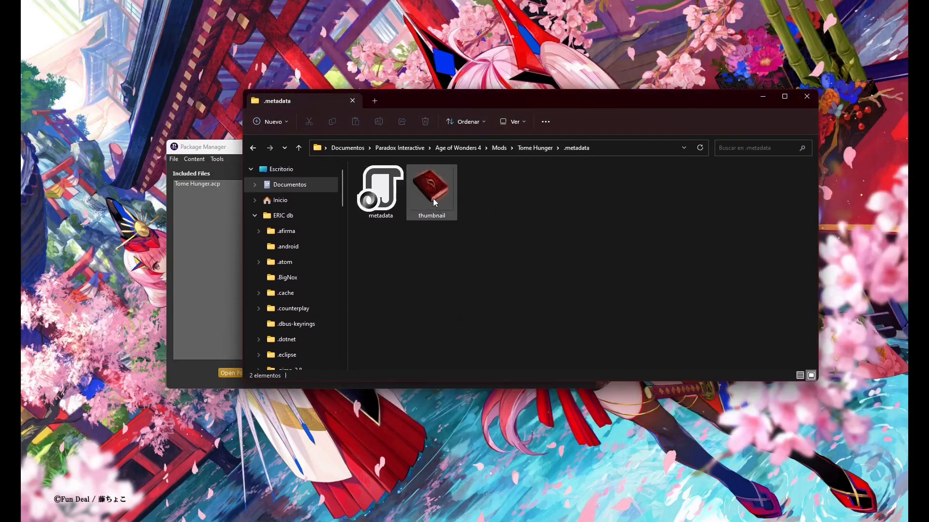
click(536, 152)
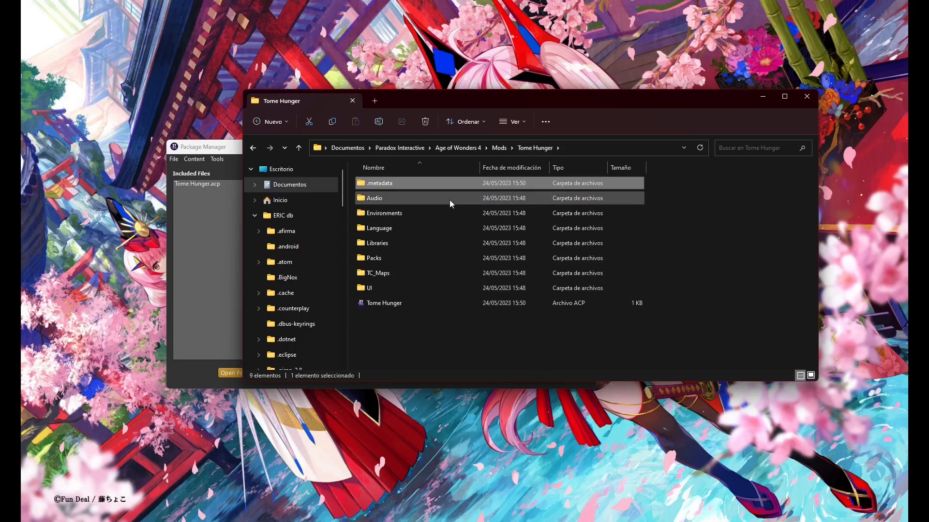
- Open the Paradox launcher, look up Tome Hunger among all installed mods, and minimize the launcher
double_click(66, 318)
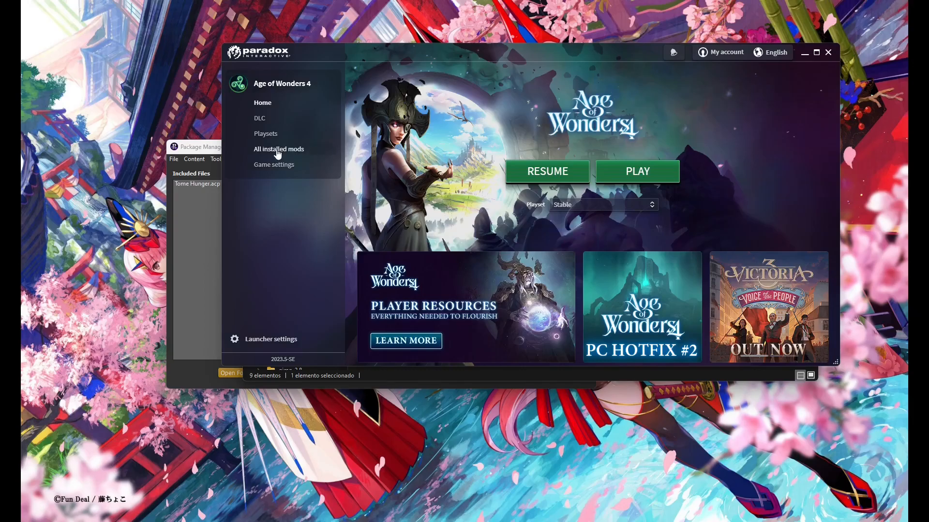
click(279, 150)
drag(827, 148, 834, 286)
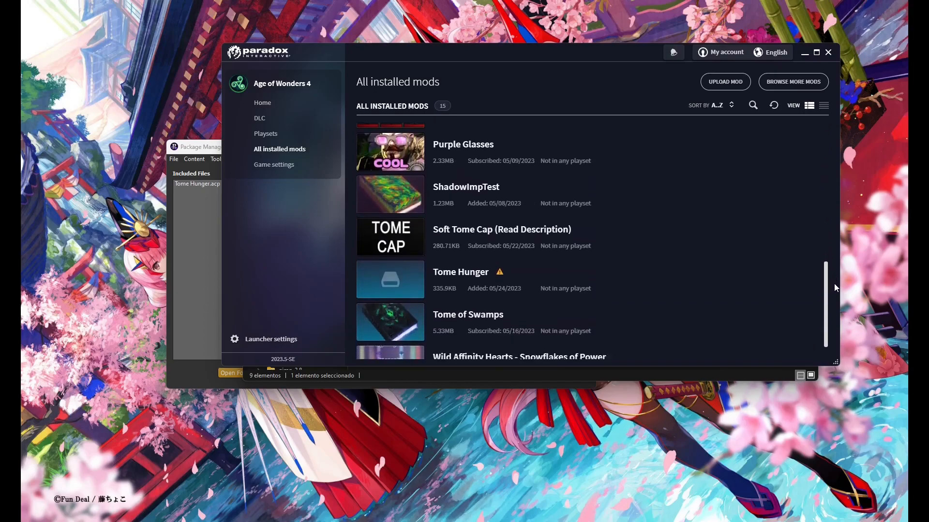
mouse_move(500, 246)
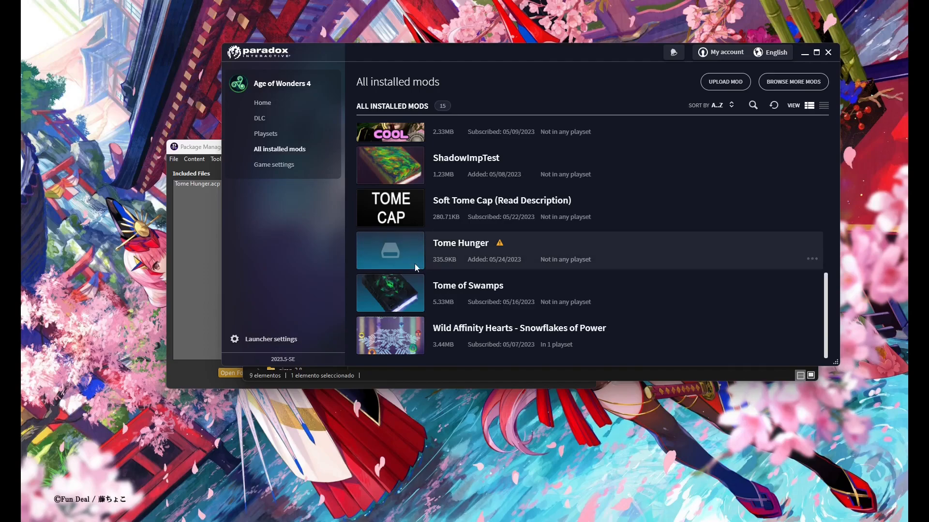
click(803, 53)
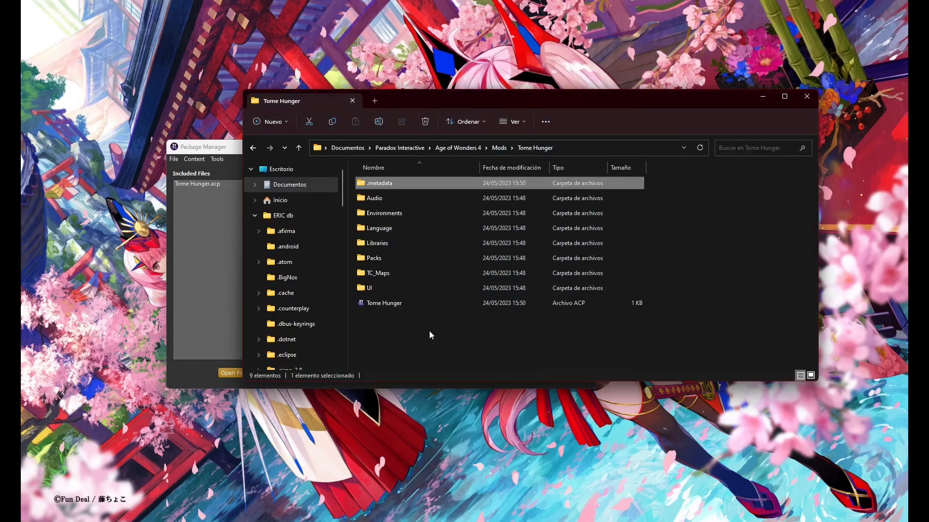
- Review the .metadata folder again, glance at the preview image in the Package Manager, and return to the Tome Hunger folder
double_click(410, 182)
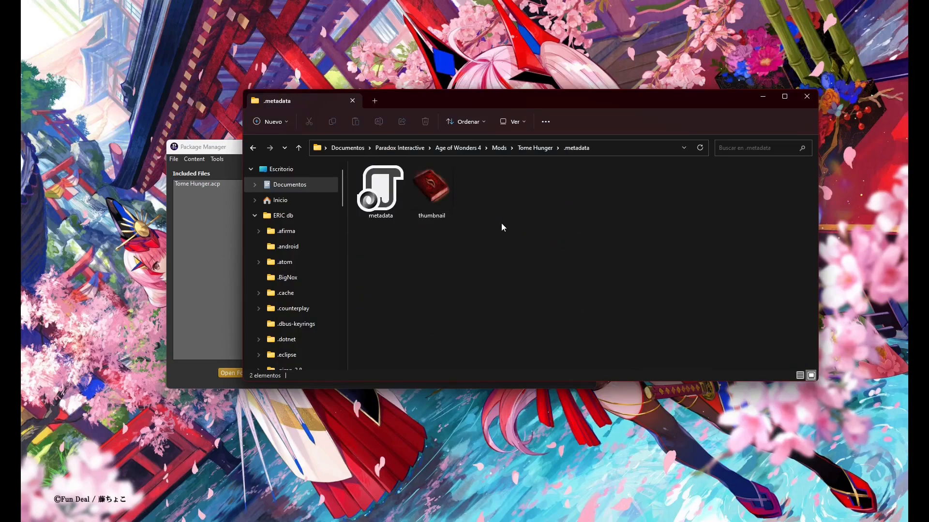
click(532, 148)
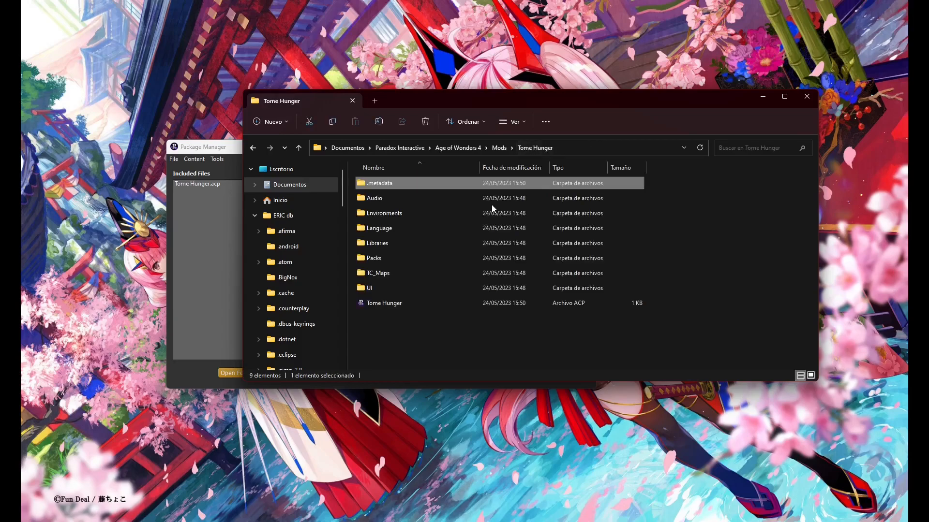
click(220, 149)
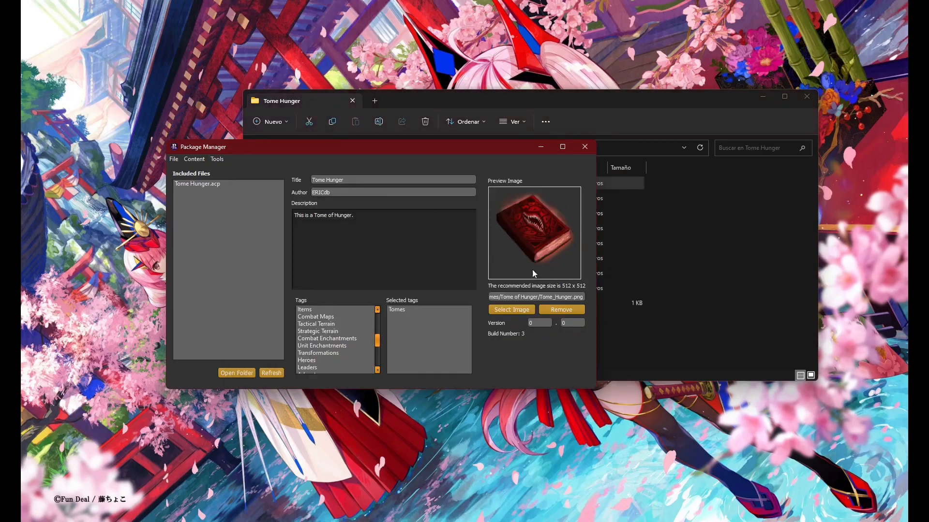
click(639, 104)
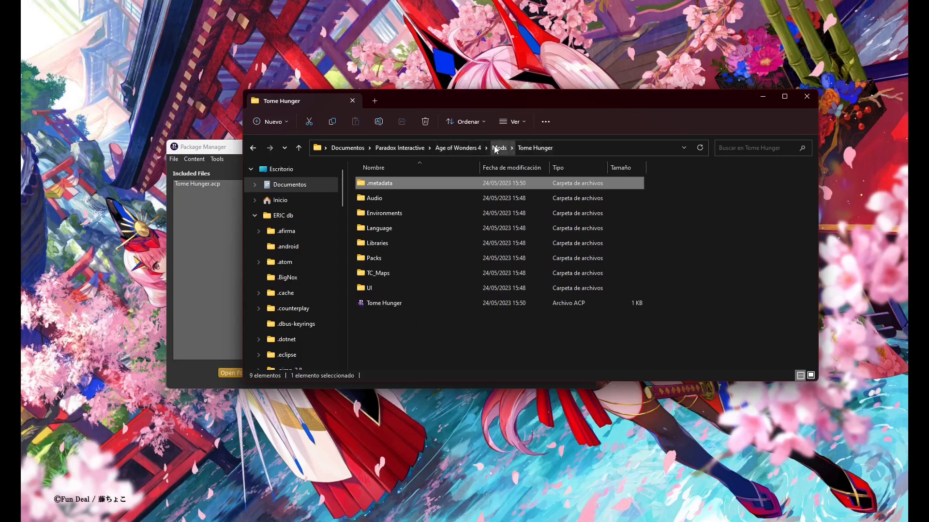
- Copy the thumbnail image from the .metadata folder into the main Tome Hunger folder
double_click(442, 185)
click(438, 193)
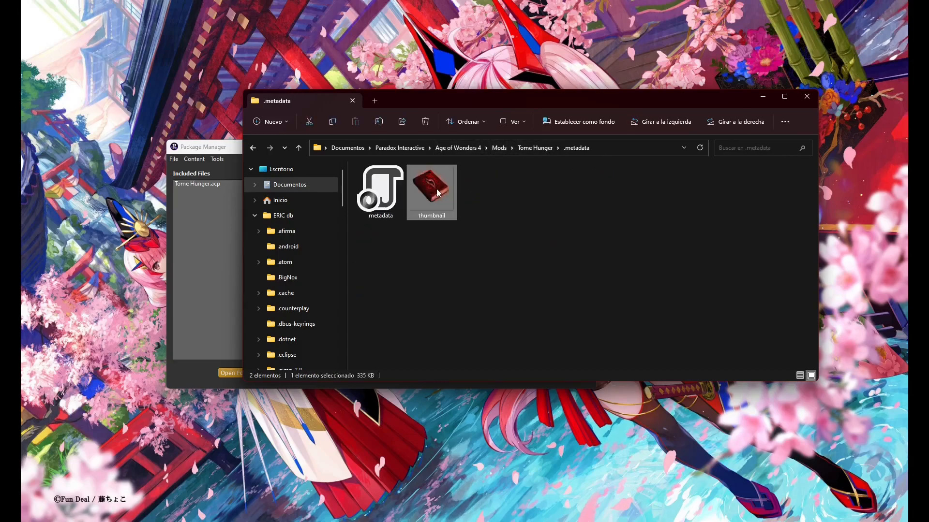
click(535, 148)
click(476, 323)
key(ctrl+v)
click(446, 337)
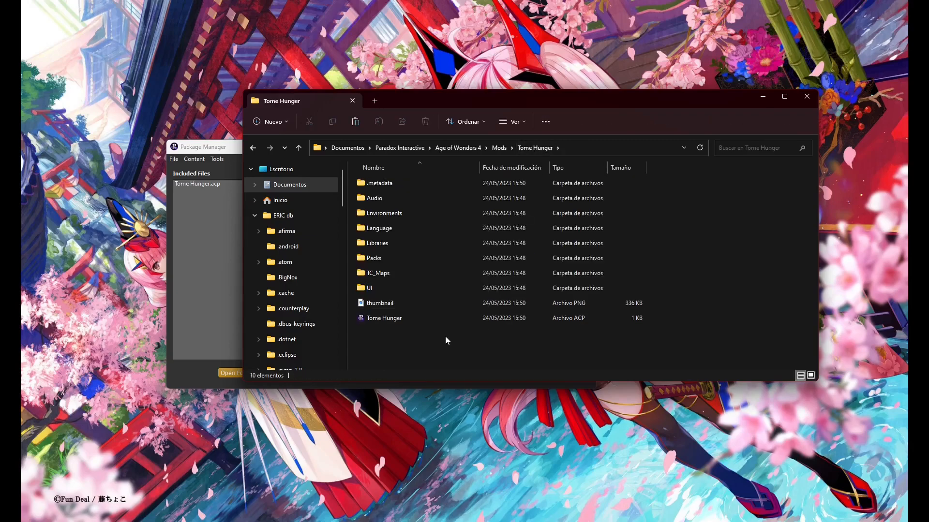
- Set the package's preview image to the thumbnail.png stored in the Tome Hunger folder
click(203, 147)
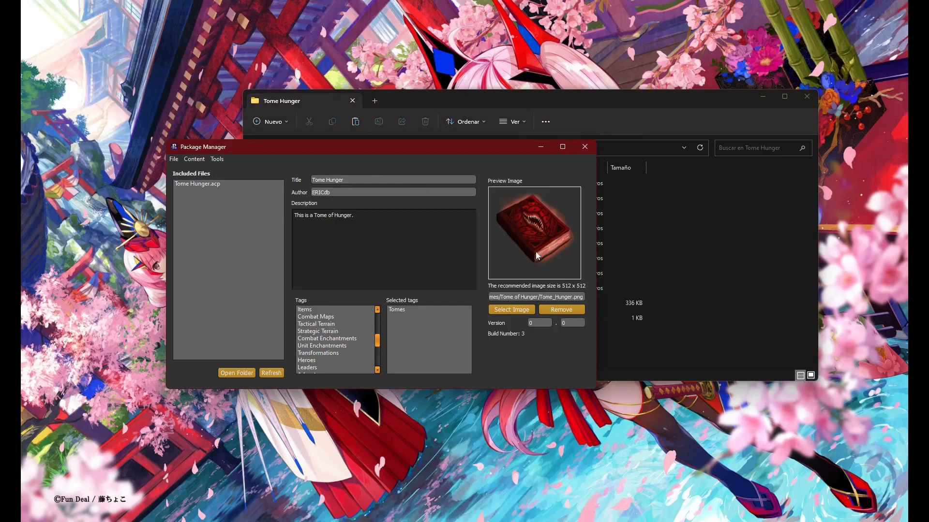
click(522, 310)
double_click(356, 317)
click(640, 343)
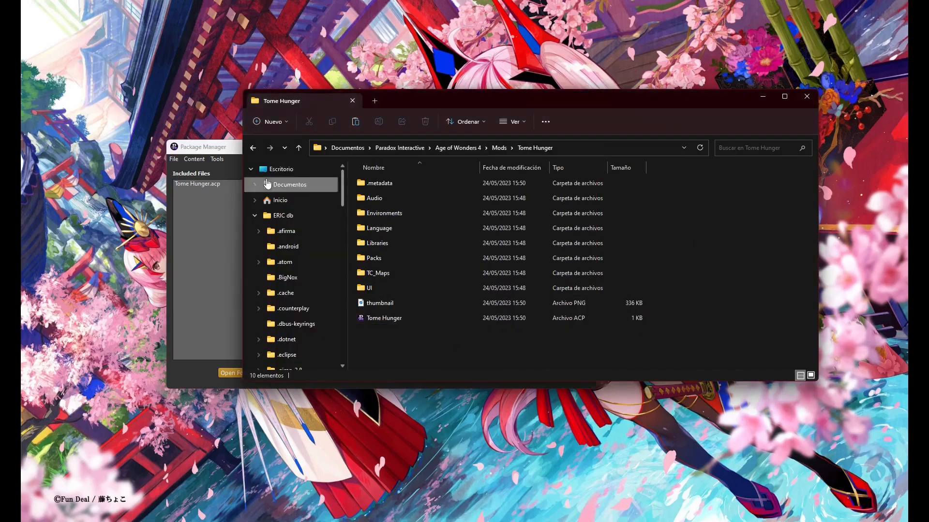
click(227, 147)
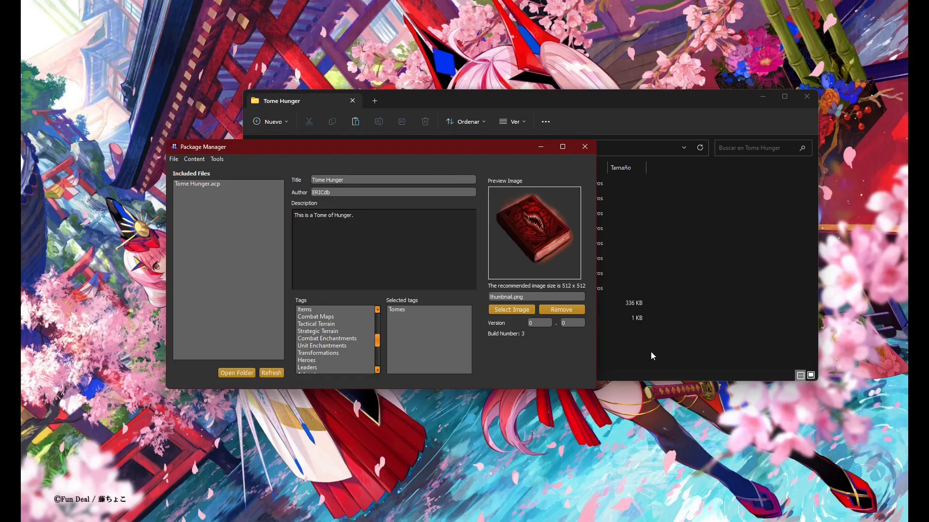
click(633, 344)
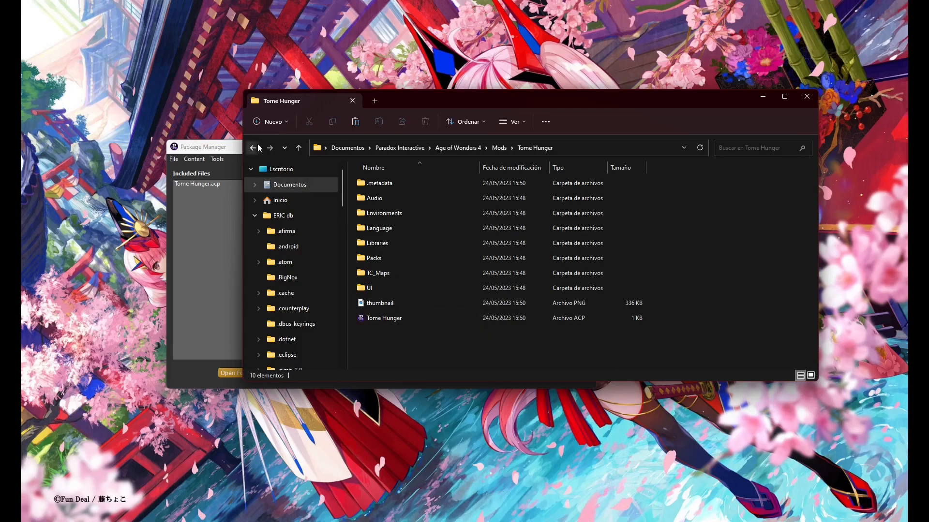
click(233, 148)
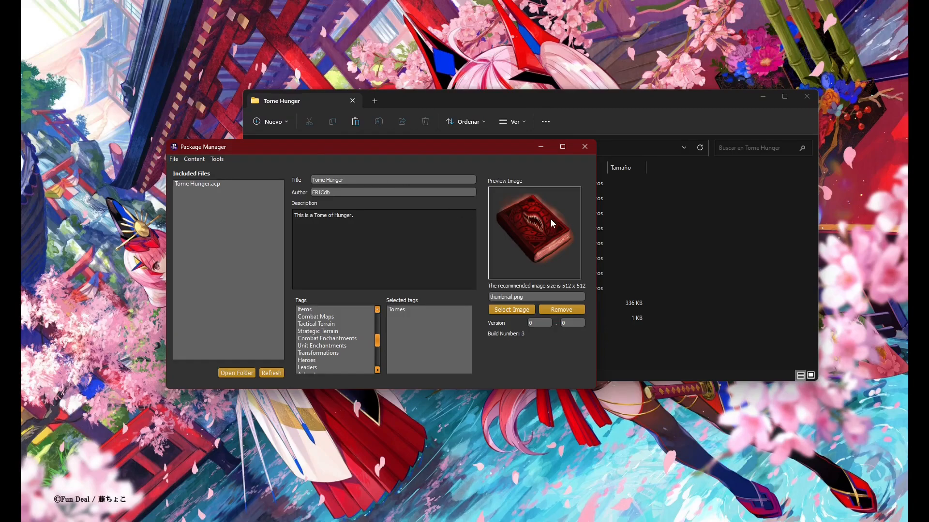
click(638, 346)
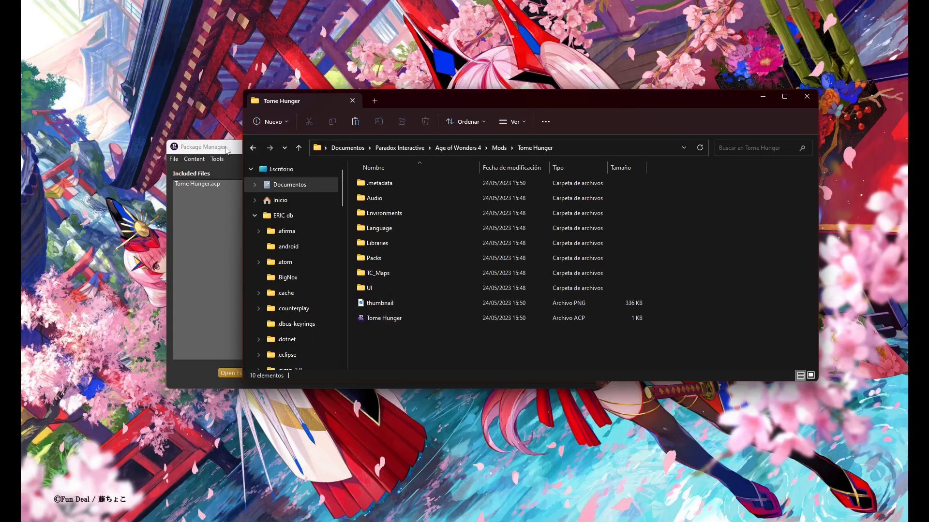
- Save the Tome Hunger package with its updated preview image, and set the version to 0.1
click(225, 148)
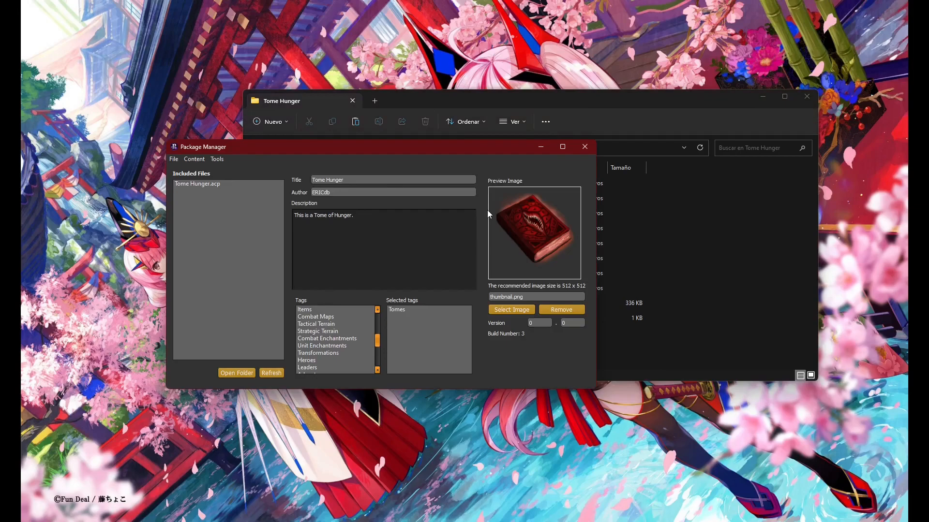
click(173, 159)
click(193, 206)
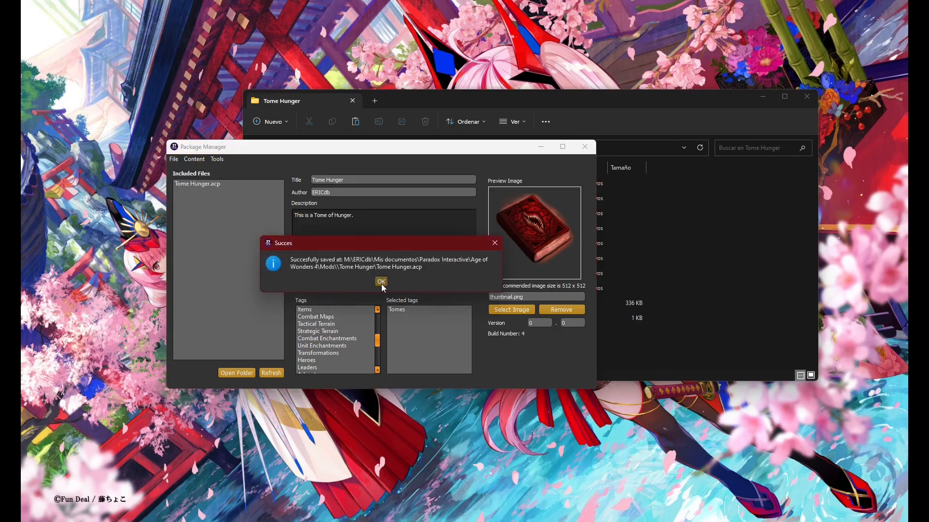
click(441, 283)
click(175, 160)
click(191, 191)
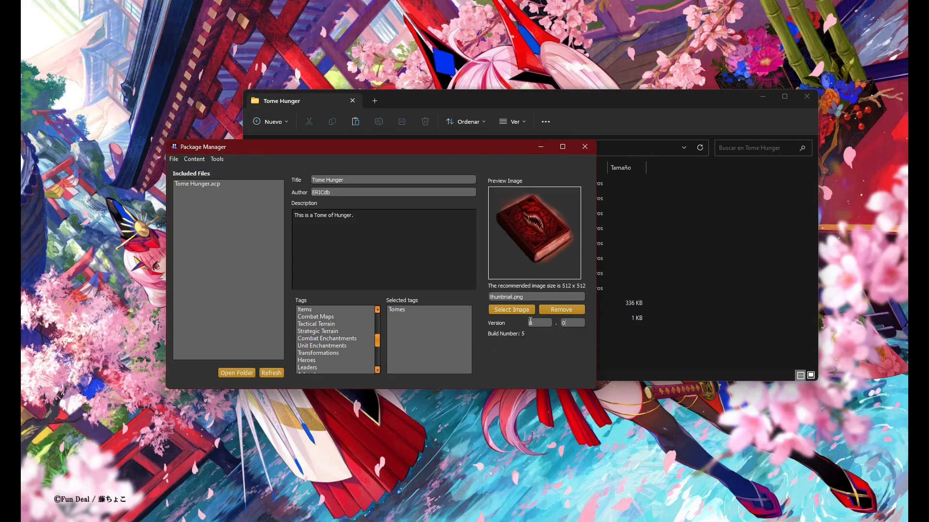
double_click(564, 323)
text(1)
- Launch the Resource Editor for the Tome Hunger package
drag(393, 139, 452, 119)
click(249, 129)
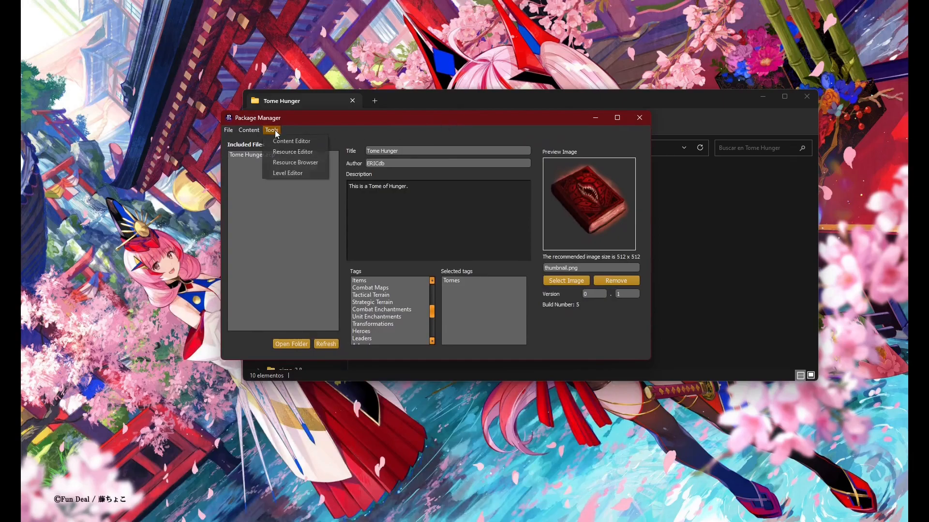
click(283, 152)
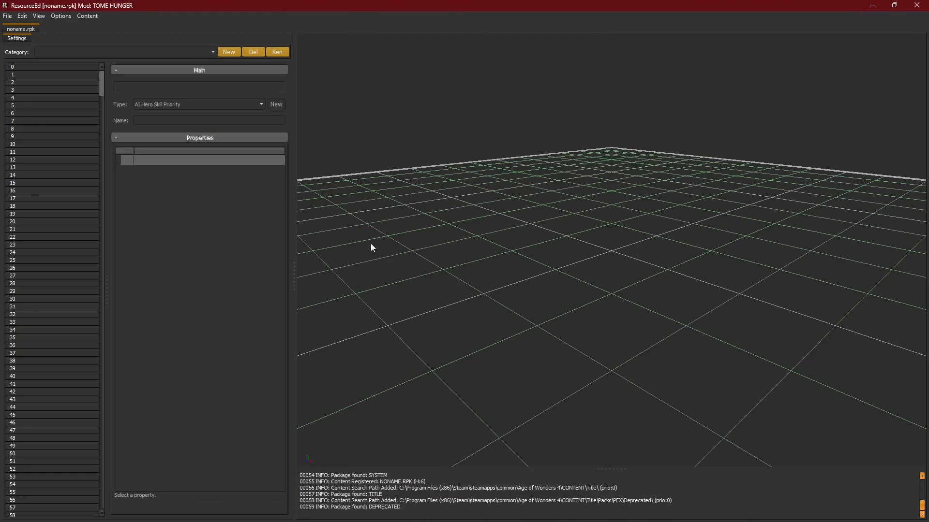
click(7, 16)
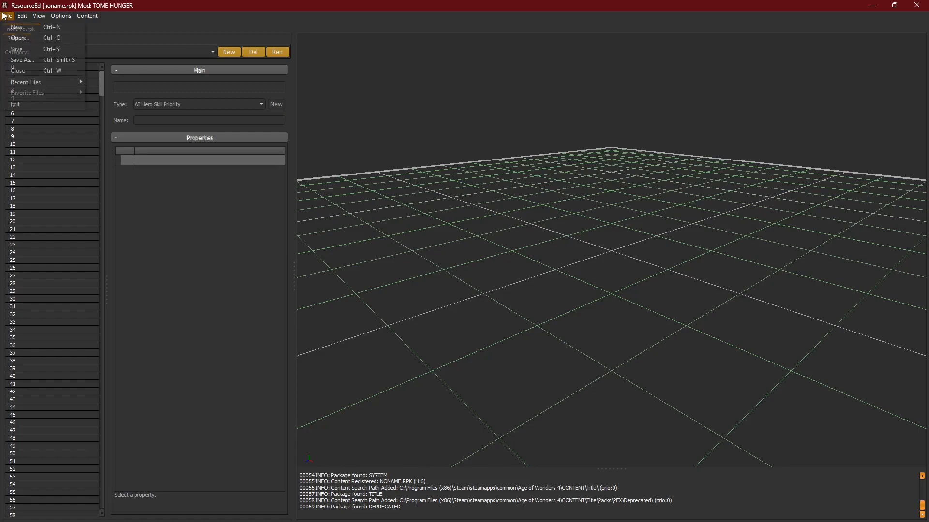
click(26, 60)
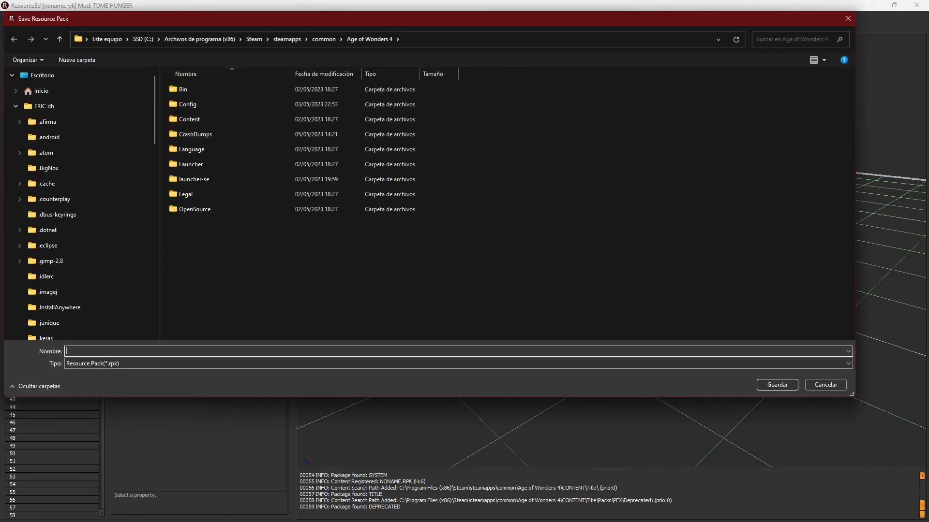
mouse_move(249, 511)
click(850, 17)
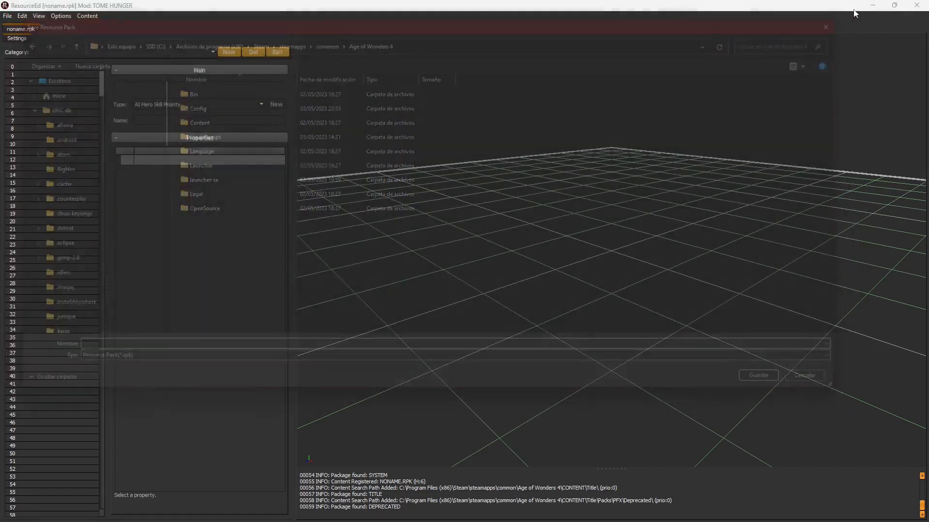
- Minimize the Resource Editor and copy the full path of the Tome Hunger mod folder
click(872, 6)
drag(477, 116, 401, 181)
click(624, 150)
key(ctrl+c)
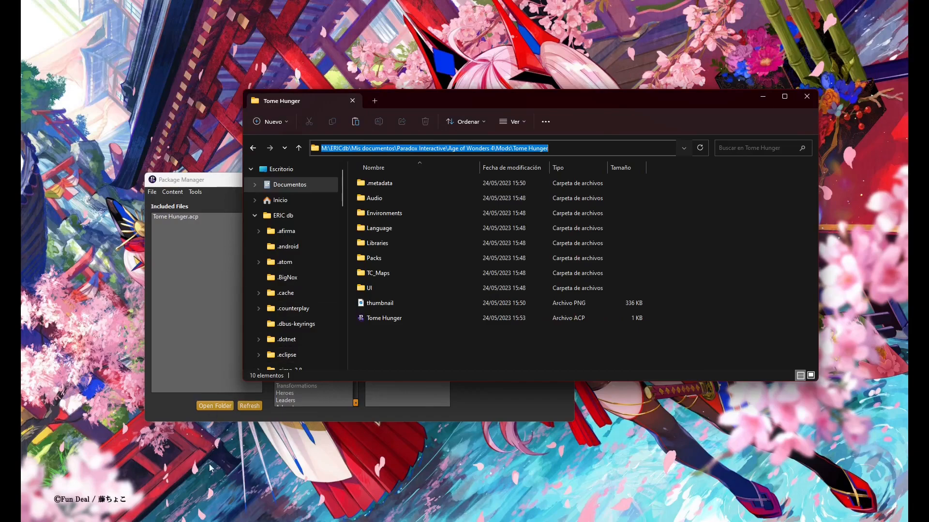
- Close the Resource Editor window of the AGE OF TOMES mod and switch to the TOME HUNGER one
mouse_move(232, 513)
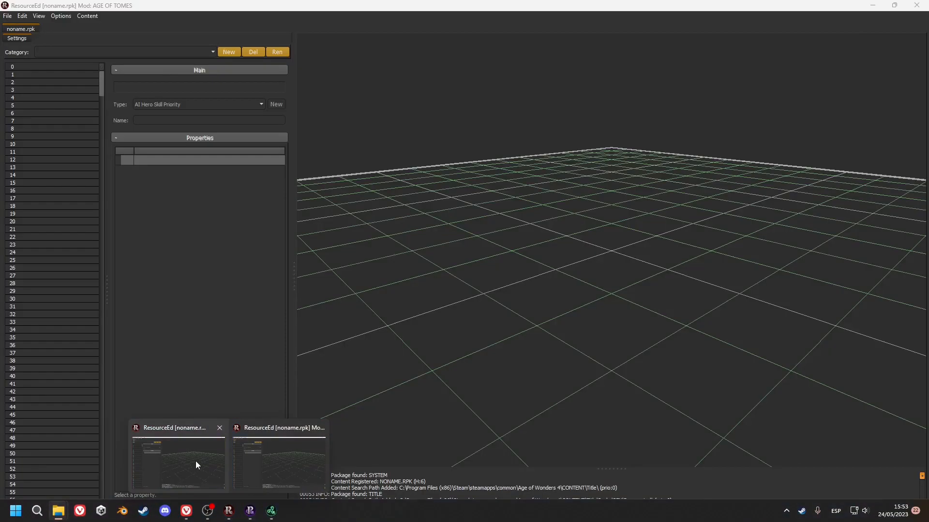
mouse_move(273, 459)
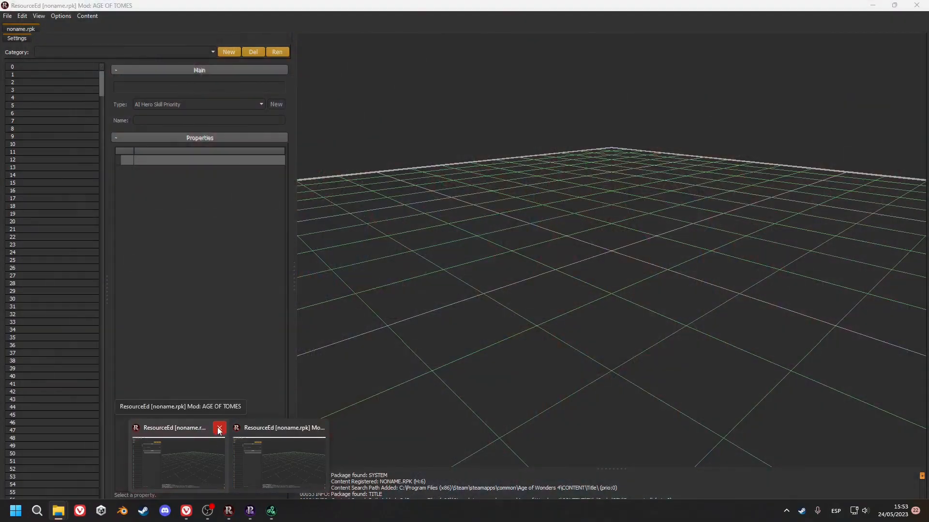
click(219, 428)
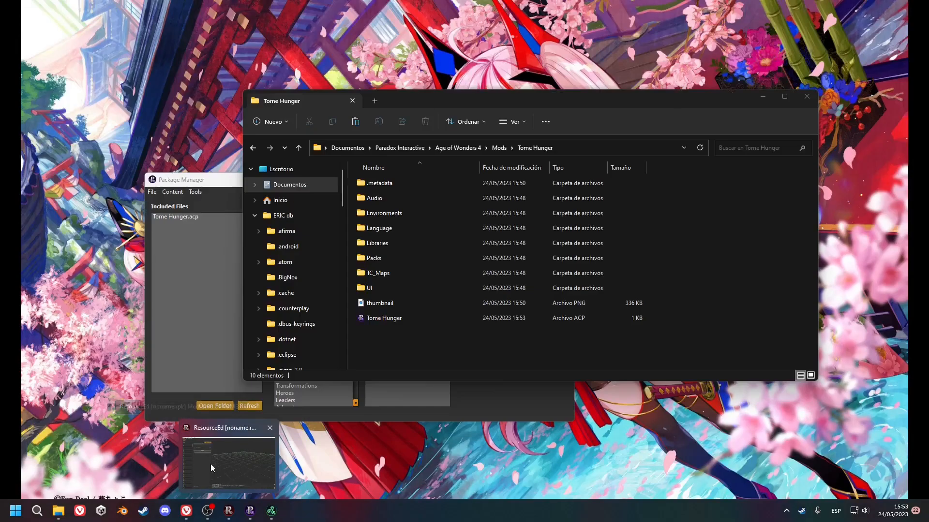
click(225, 462)
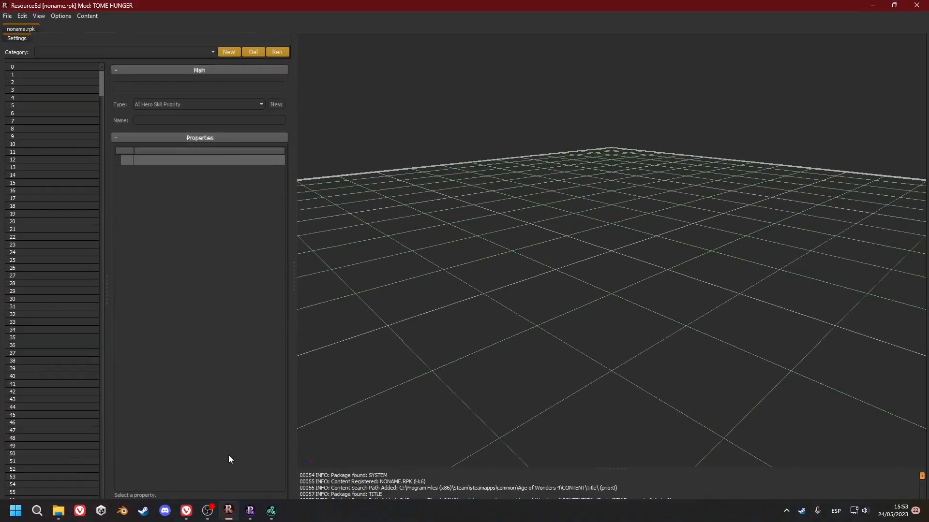
- Start saving the unnamed resource pack as a new file with the name Tome_Hunger
click(6, 15)
click(65, 62)
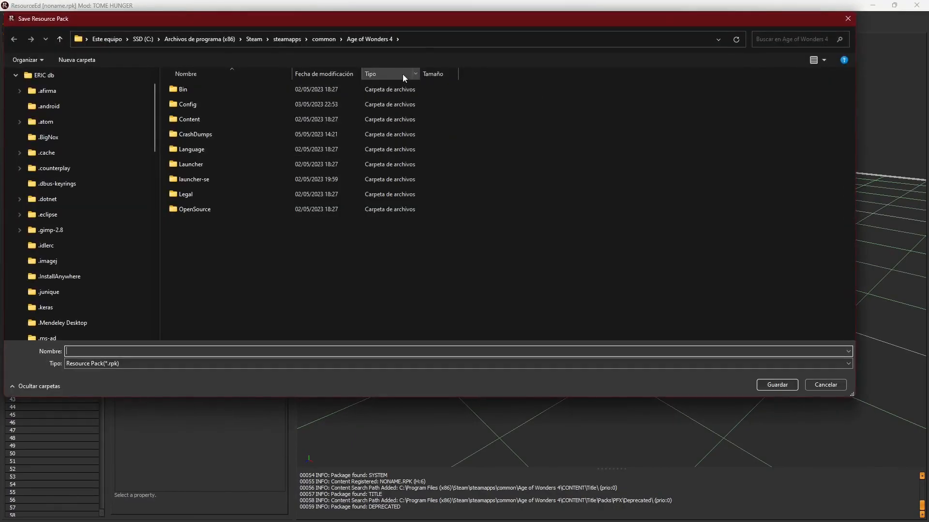
click(420, 41)
click(271, 352)
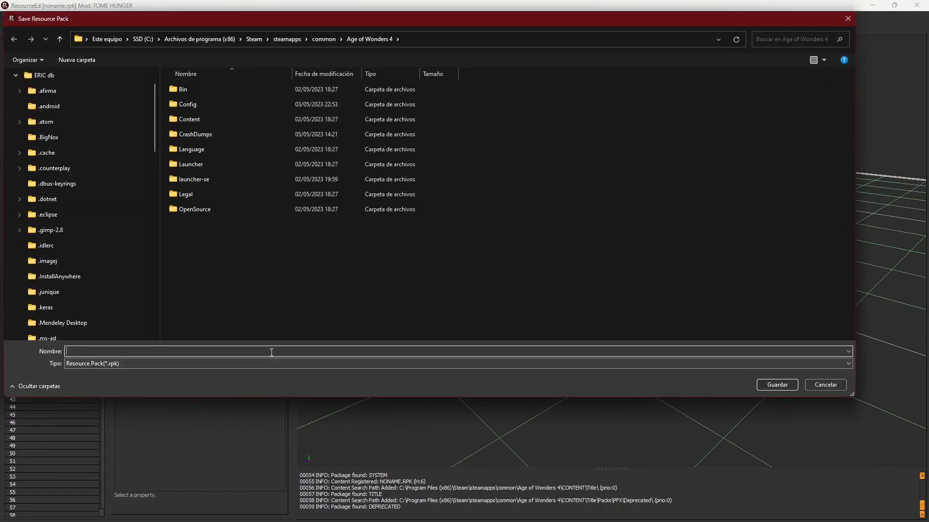
text(Tome)
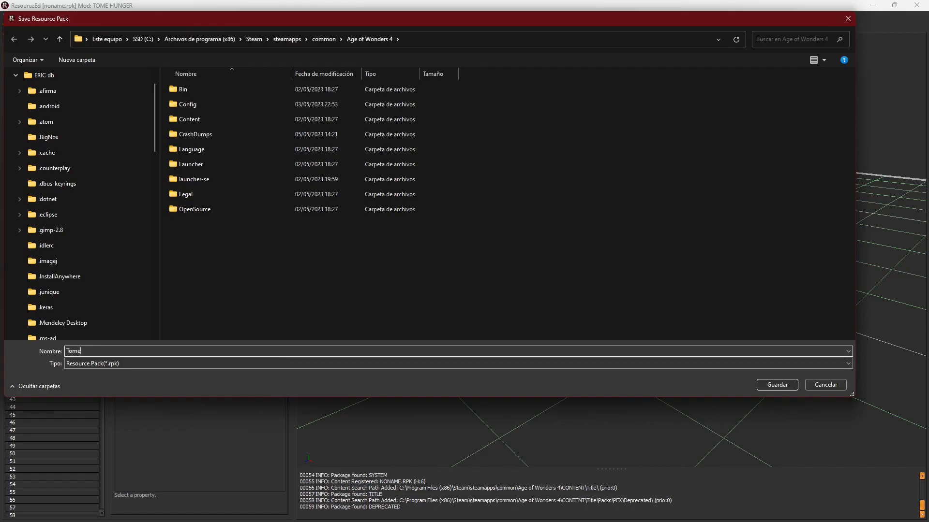
text(Hunger)
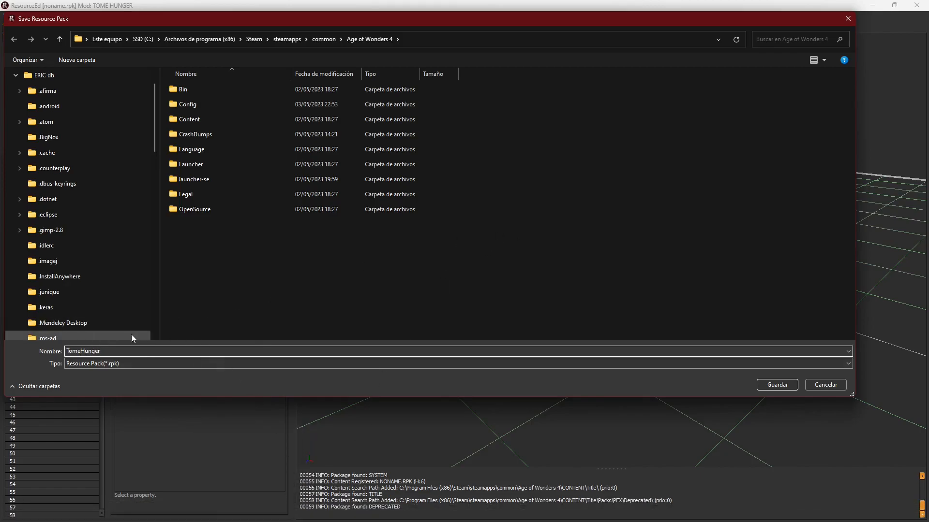
text(_)
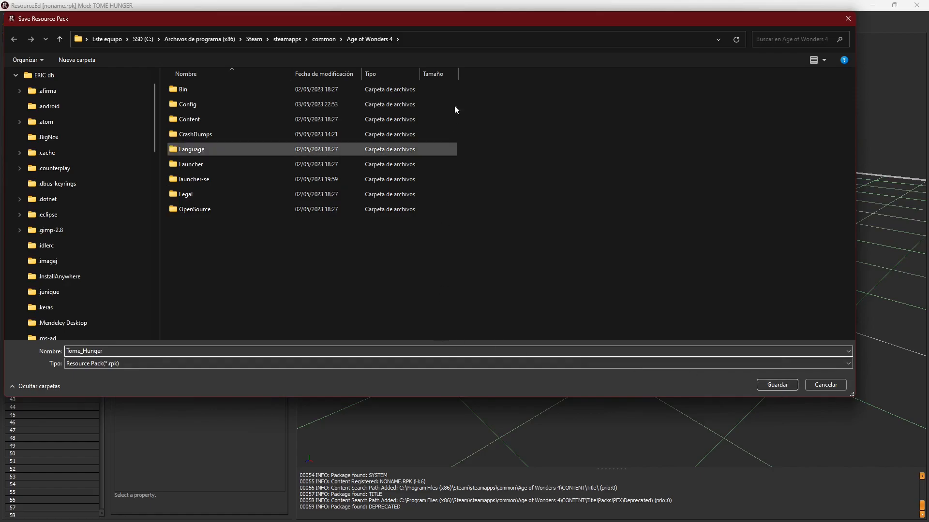
- Go to the copied Tome Hunger folder path and save the resource pack in its Packs subfolder
click(454, 38)
key(ctrl+v)
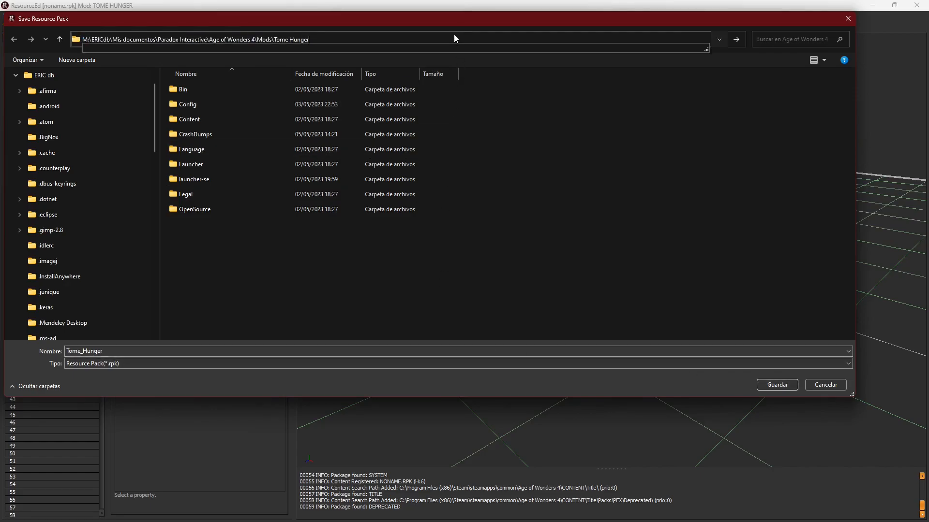
key(Return)
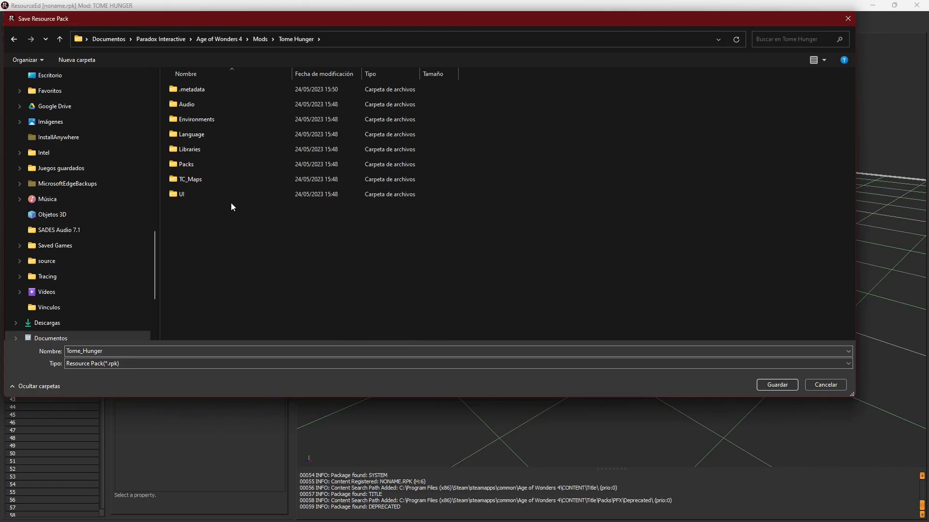
double_click(204, 165)
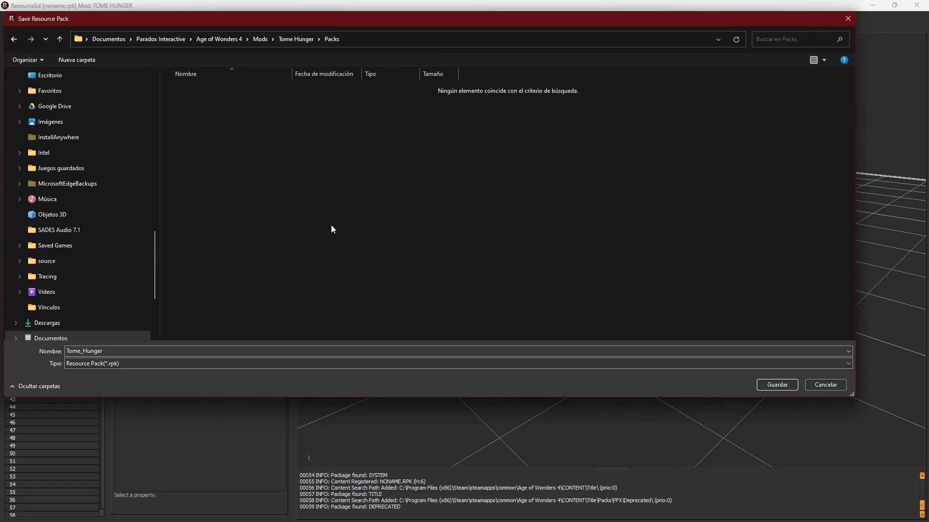
click(777, 385)
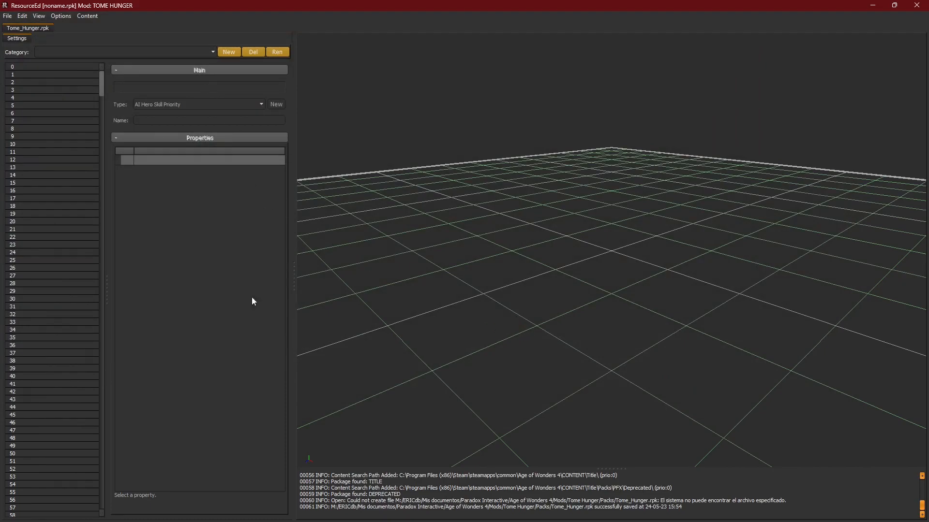
- Check the Packs folder for the saved resource pack, return to the Tome Hunger folder, and minimize File Explorer
mouse_move(195, 518)
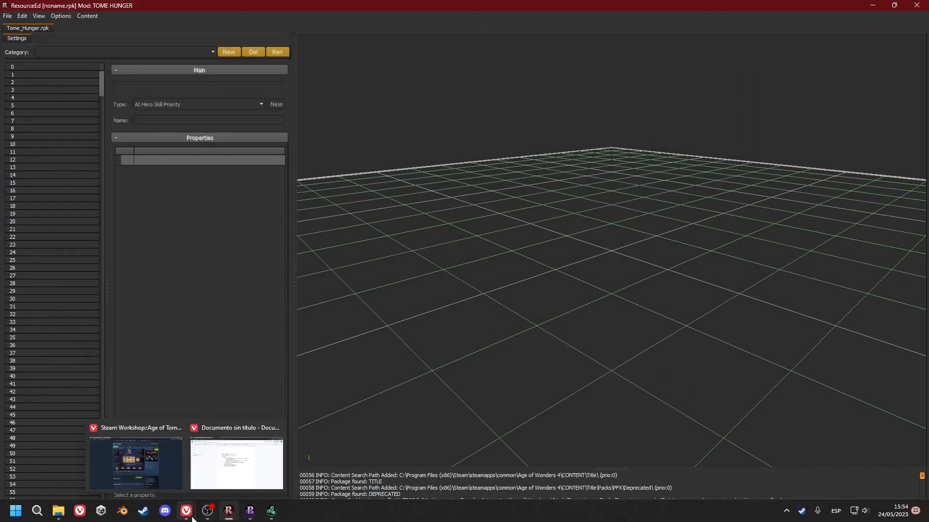
mouse_move(60, 512)
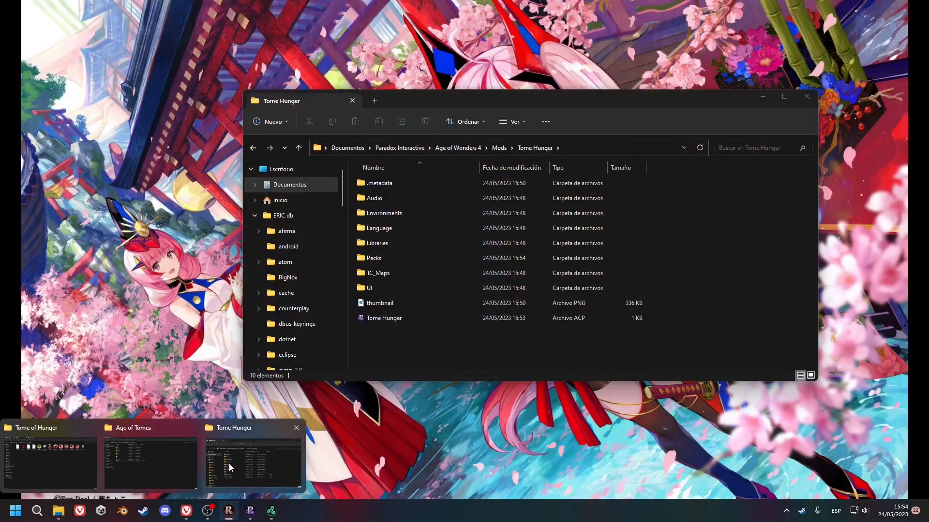
click(229, 463)
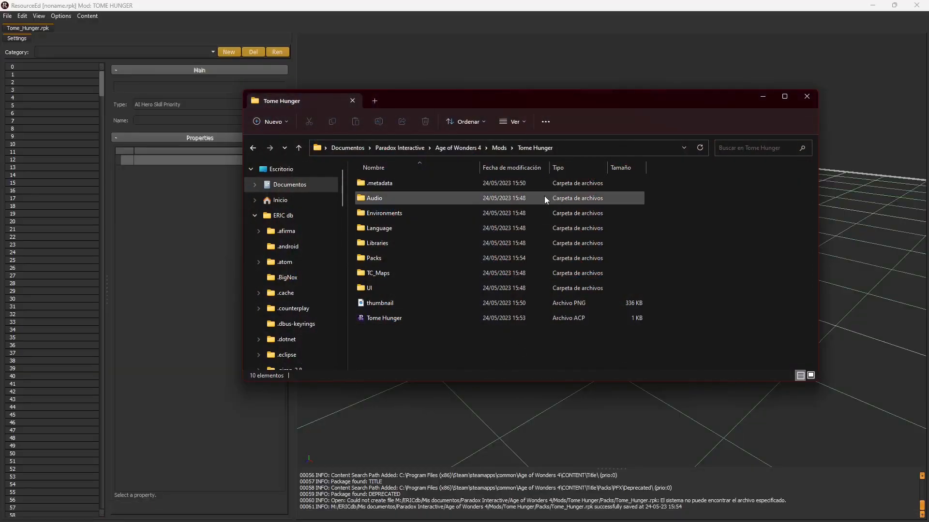
double_click(437, 258)
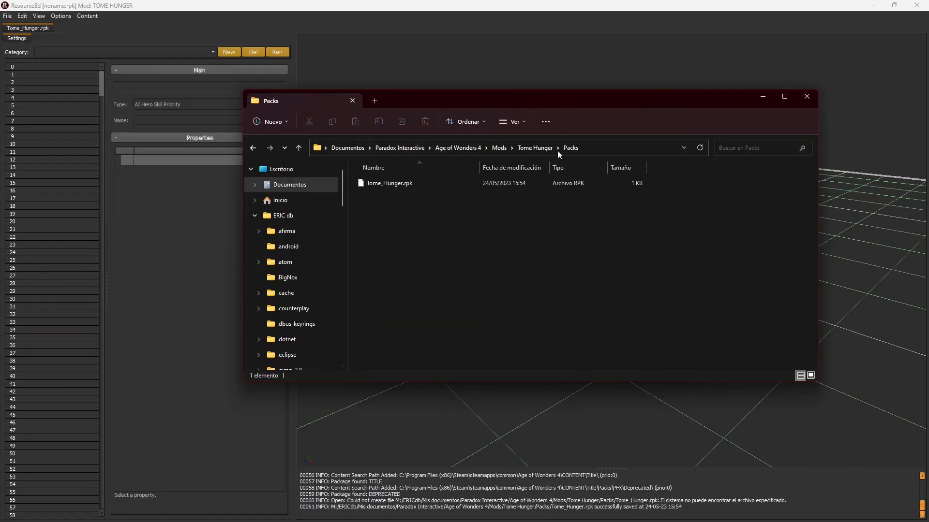
click(535, 147)
click(762, 97)
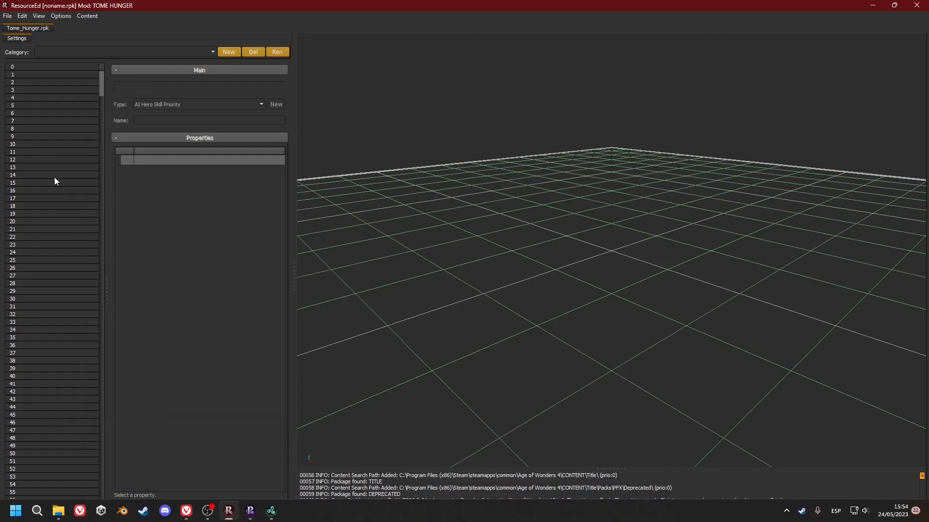
- Open Tome_Astrology.rpk from the Packs subfolder of the Age of Tomes mod folder
click(226, 53)
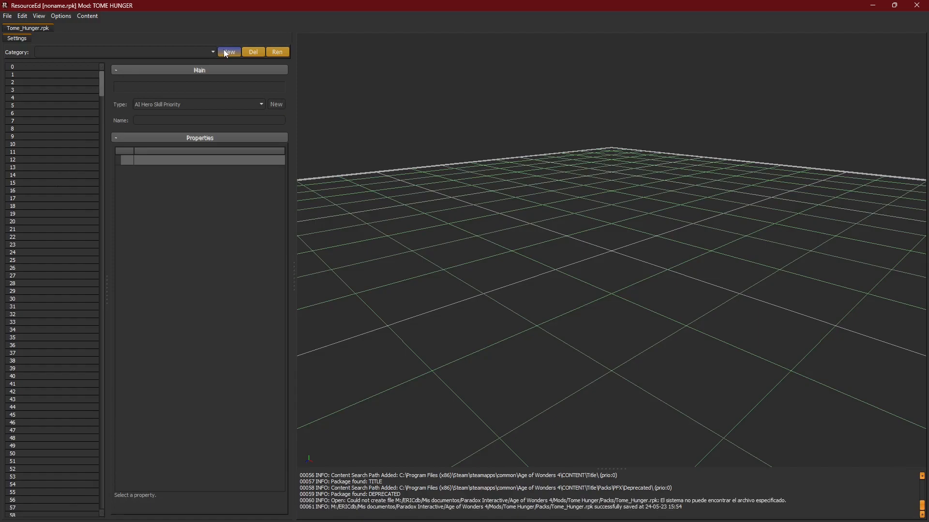
click(7, 16)
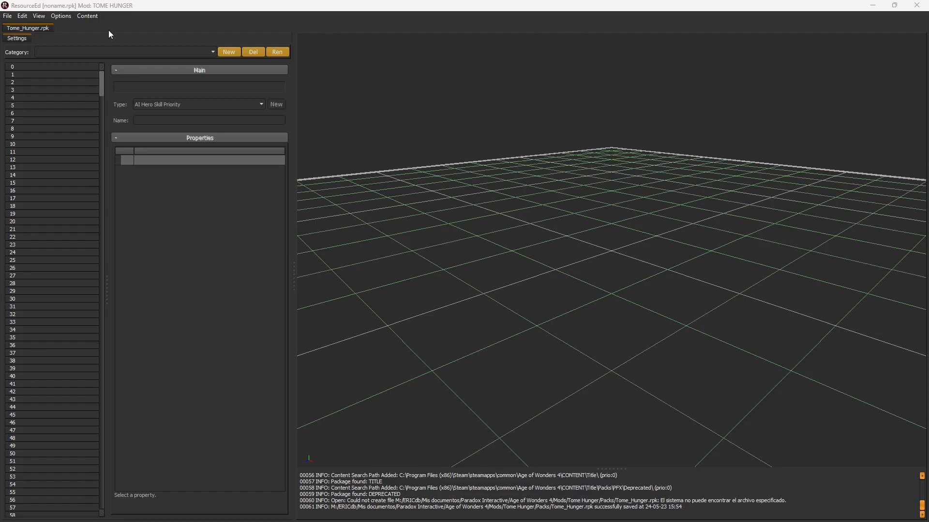
click(5, 18)
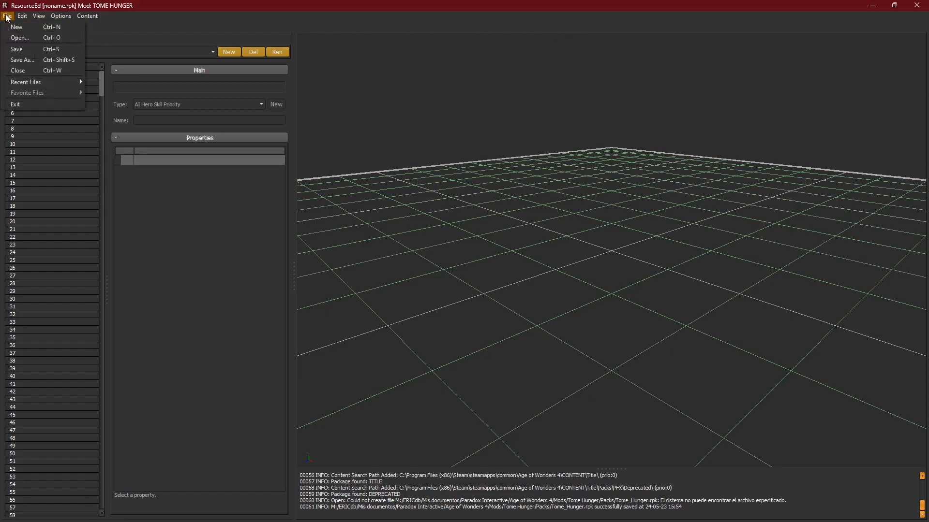
click(25, 39)
click(374, 40)
text(M:\ERICdb\Mis documentos\Paradox Interactive\Age of Wonders 4\Mods\Age of Tomes)
key(ctrl+a)
key(Return)
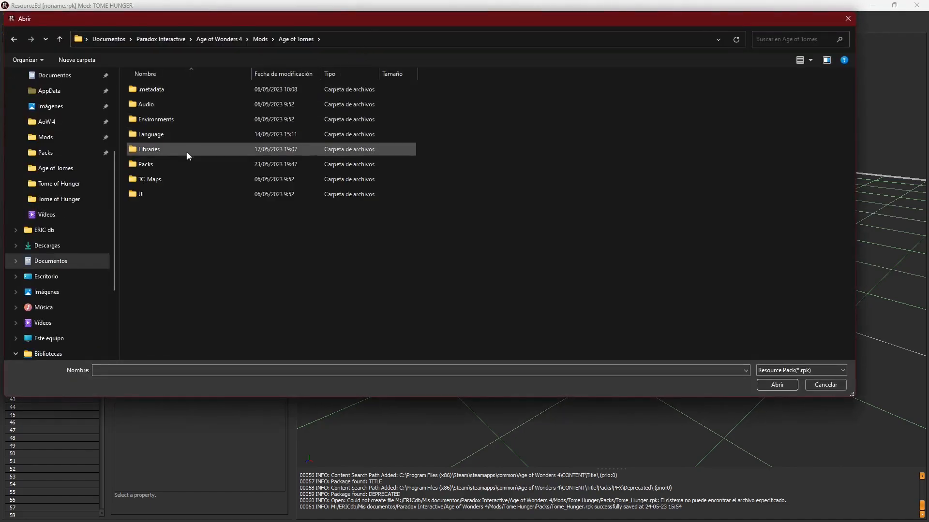
double_click(175, 168)
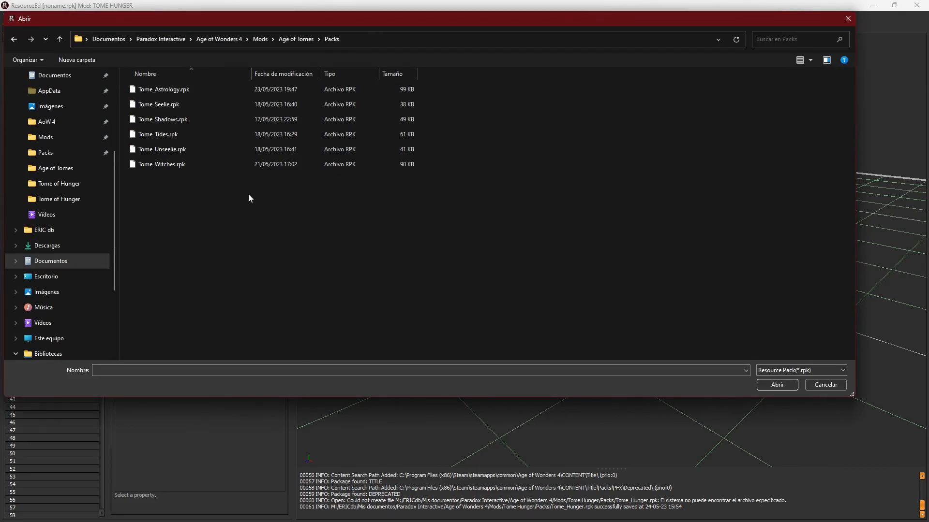
double_click(205, 89)
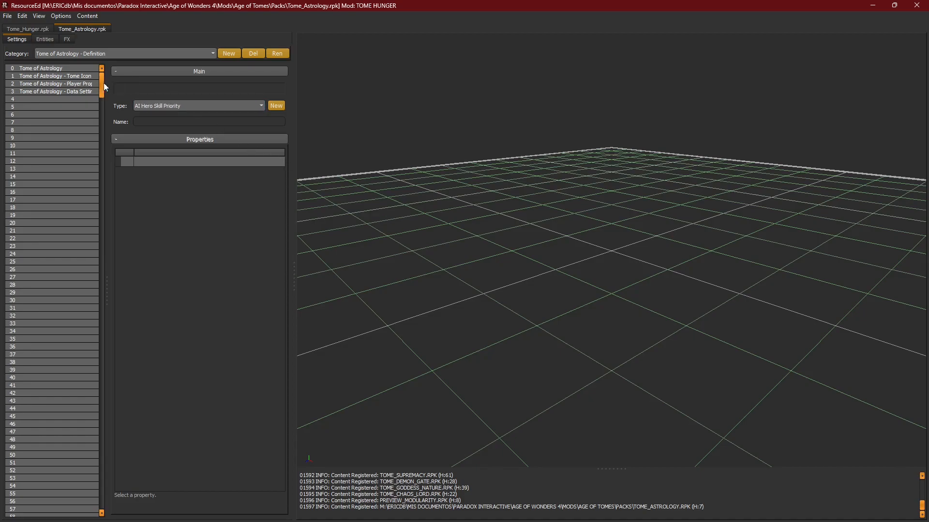
- Look through the content dependency types and view the libraries required by Tome_Astrology.rpk
click(85, 123)
click(83, 17)
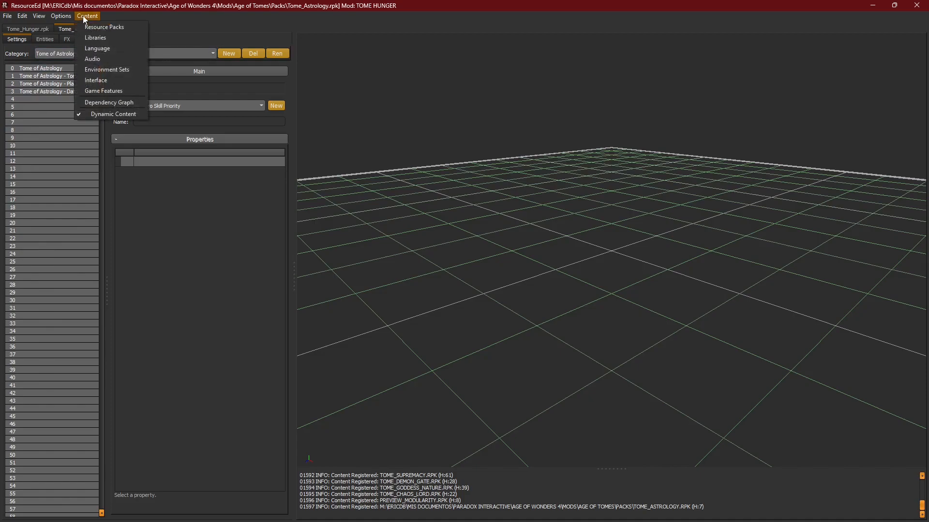
click(129, 8)
click(89, 17)
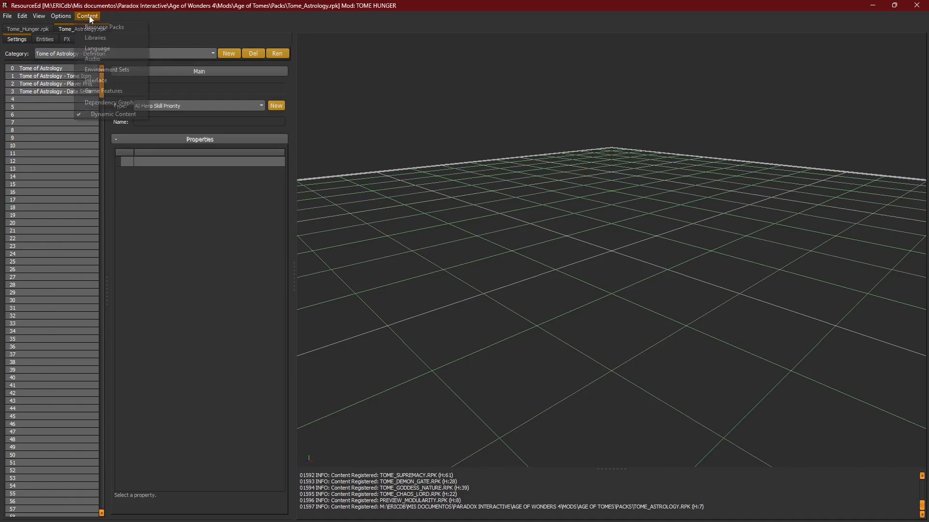
click(108, 38)
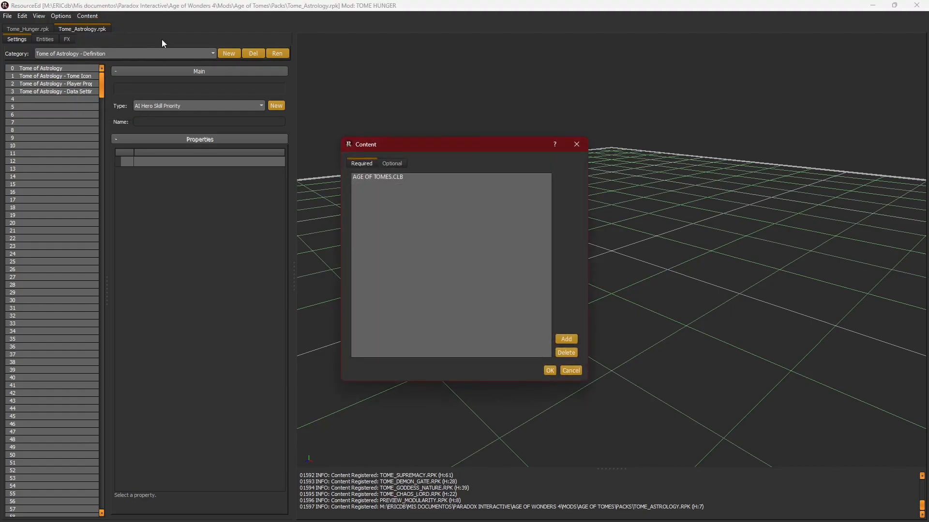
click(95, 18)
- View the required resource packs of Tome_Astrology.rpk, close the list, and check its required libraries again
click(85, 16)
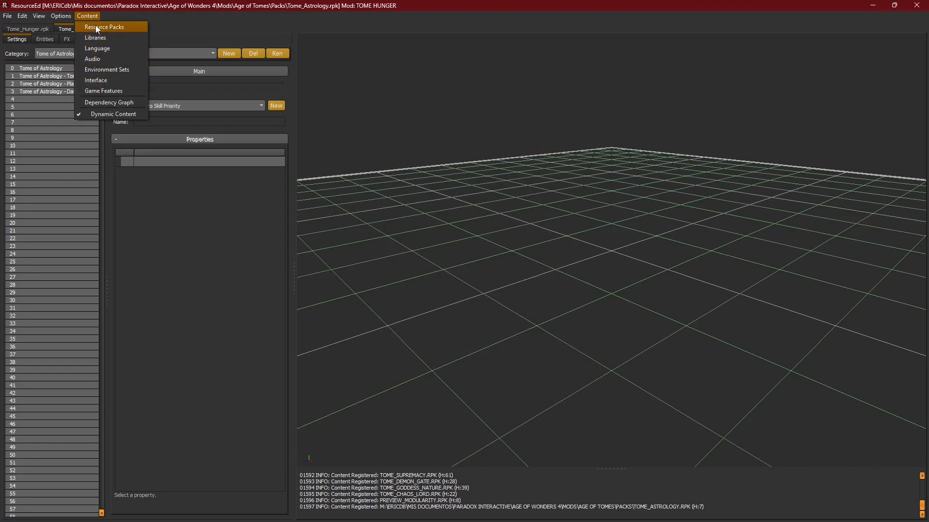
click(98, 28)
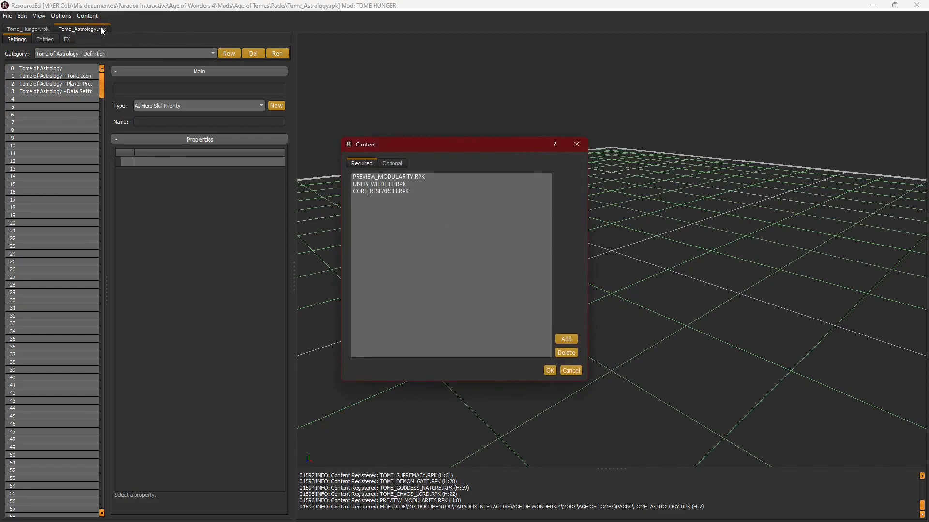
click(576, 144)
click(87, 16)
click(88, 36)
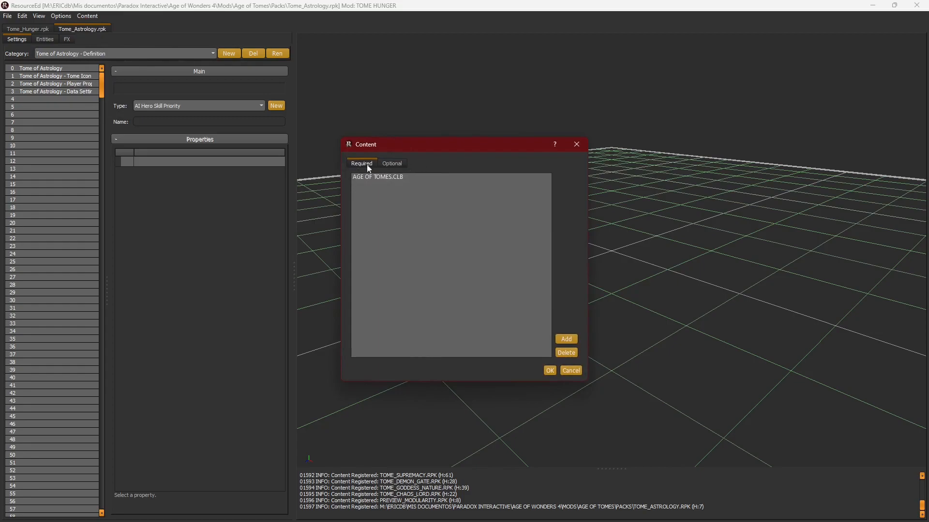
click(578, 145)
- Check the language content dependencies of Tome_Astrology.rpk and close the list
click(87, 16)
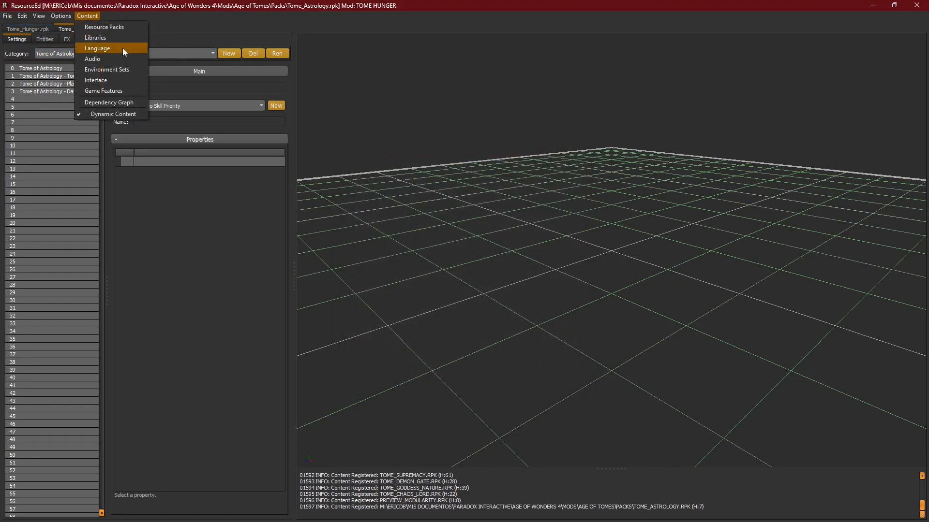
click(123, 48)
click(577, 145)
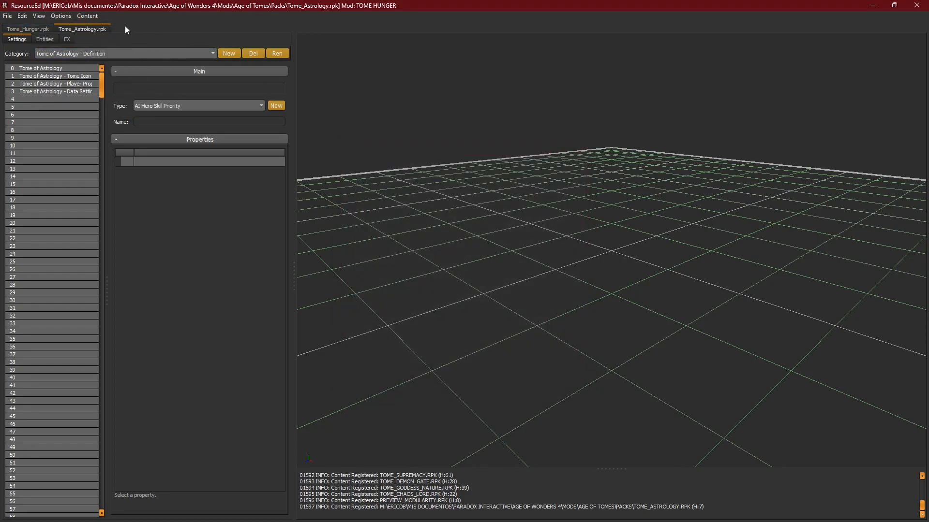
click(87, 16)
click(182, 24)
- Go through the resource packs required by Tome_Astrology.rpk and open CORE_RESEARCH.RPK from that list
click(87, 17)
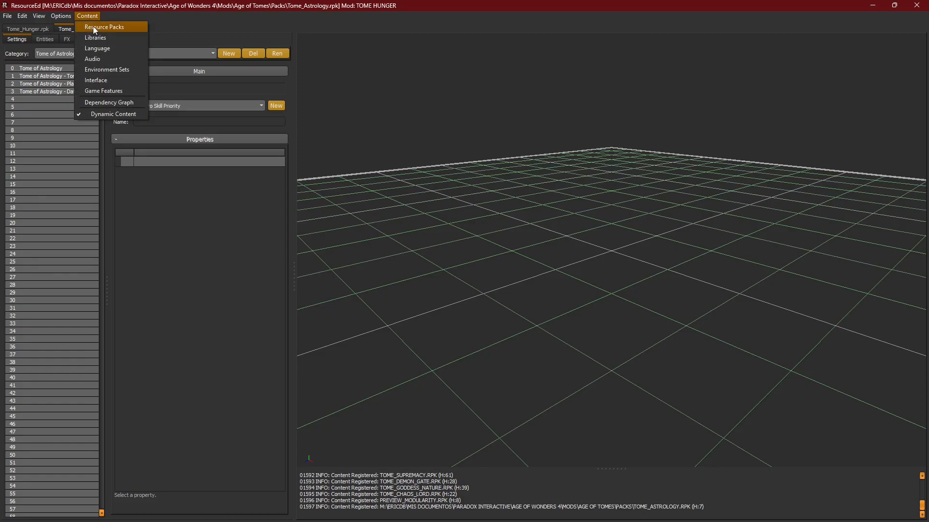
click(93, 28)
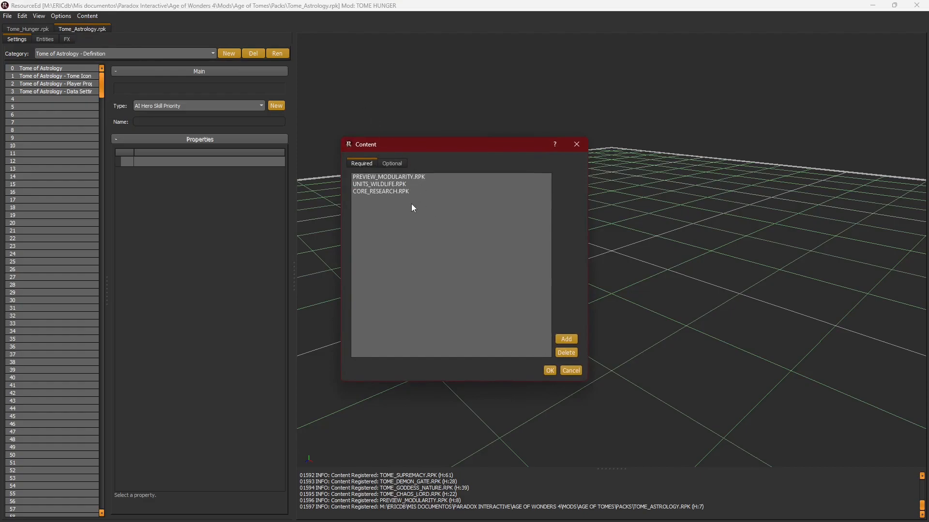
click(409, 185)
click(407, 177)
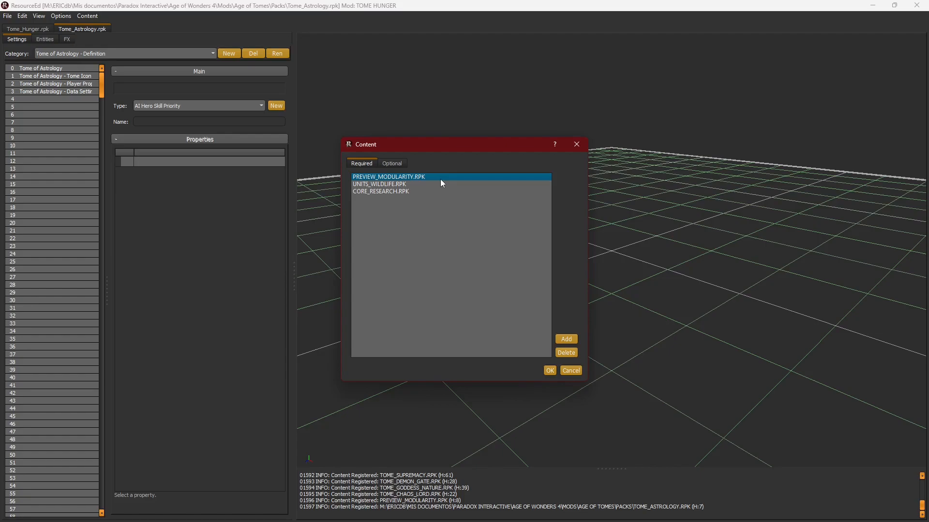
click(426, 184)
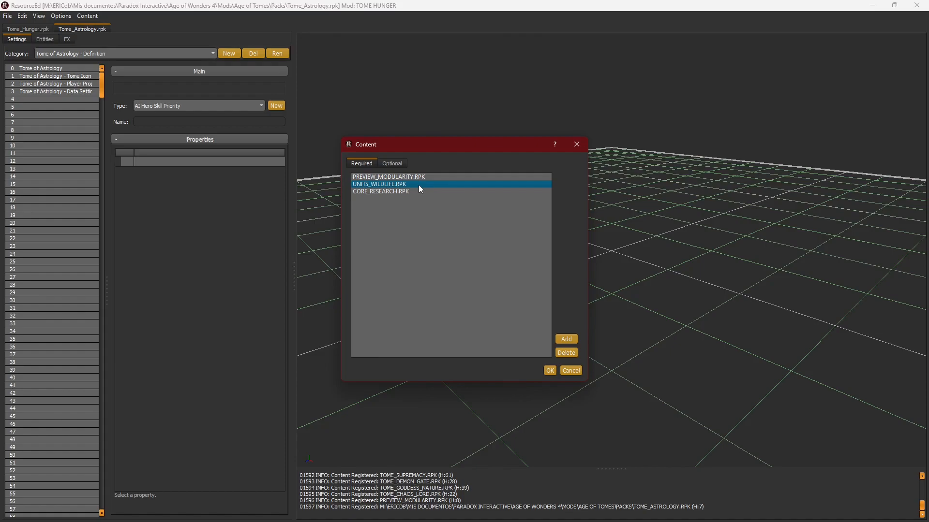
click(408, 192)
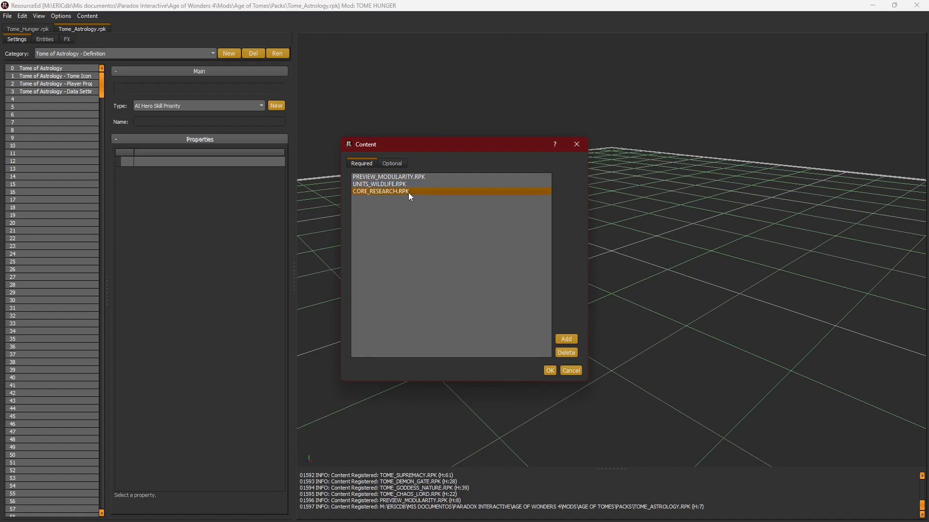
right_click(381, 192)
click(399, 199)
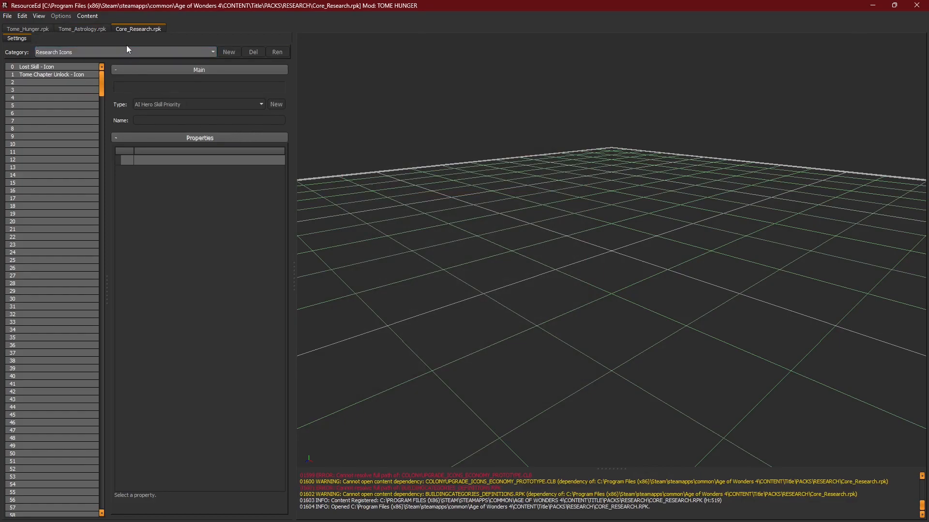
- Return to Tome_Astrology.rpk, view its required resource packs once more, and close the list
click(90, 28)
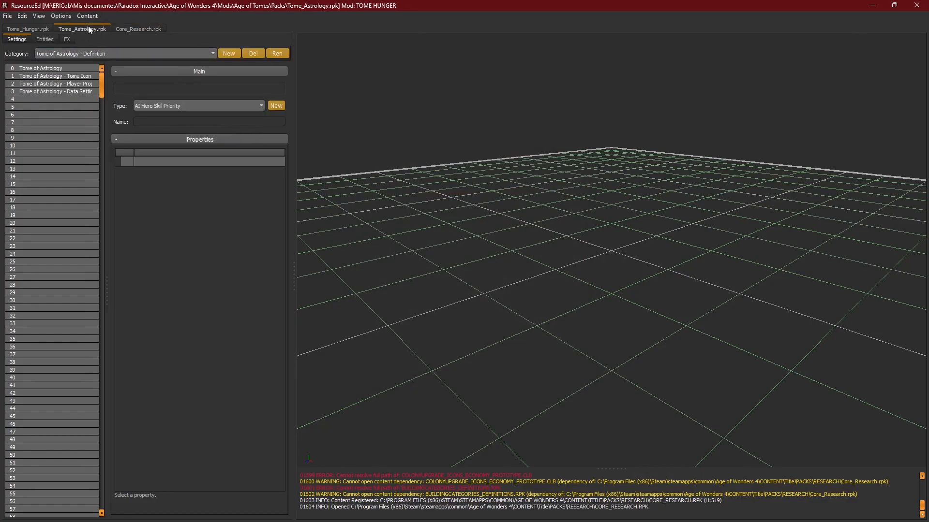
click(87, 16)
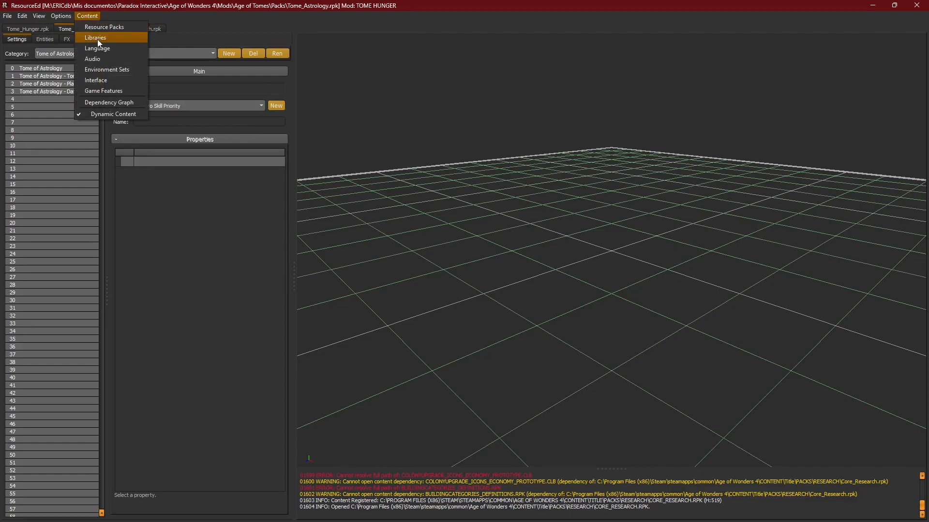
key(Escape)
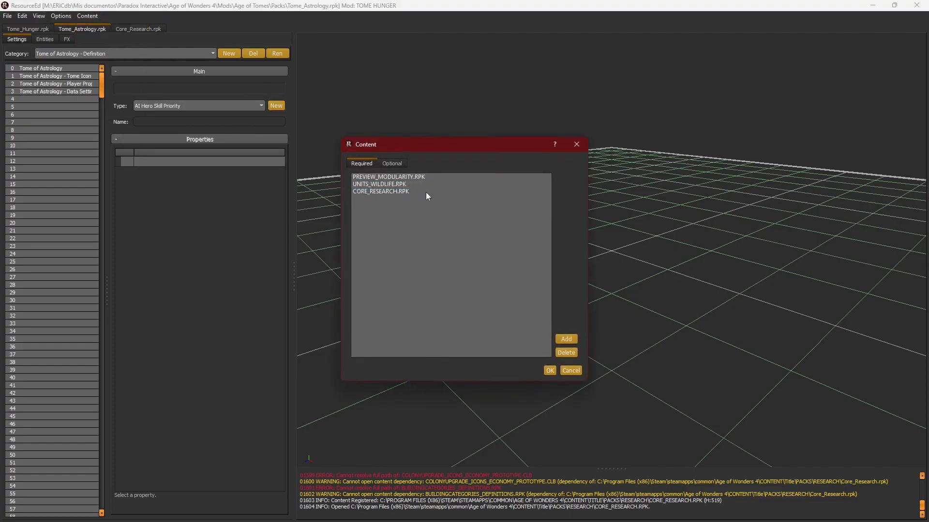
click(584, 148)
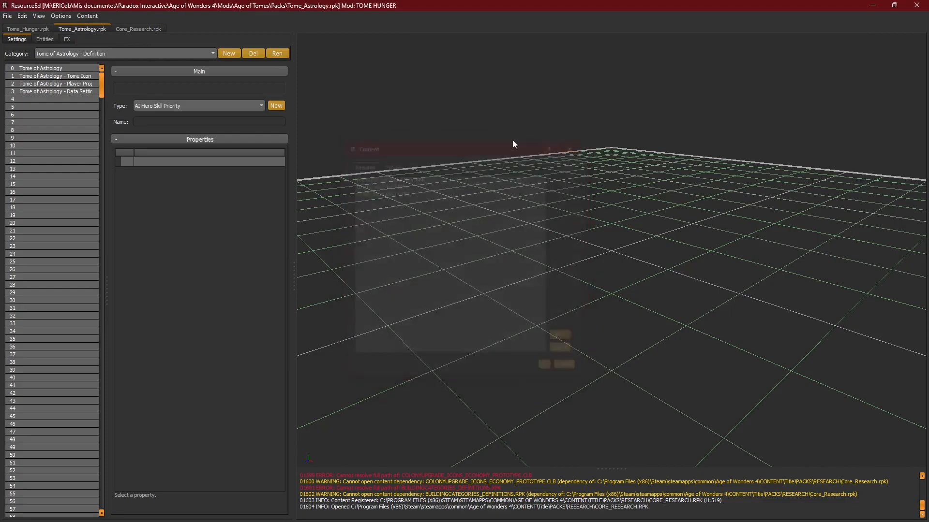
- Switch to Core_Research.rpk and examine the full list of resource packs it requires
click(127, 27)
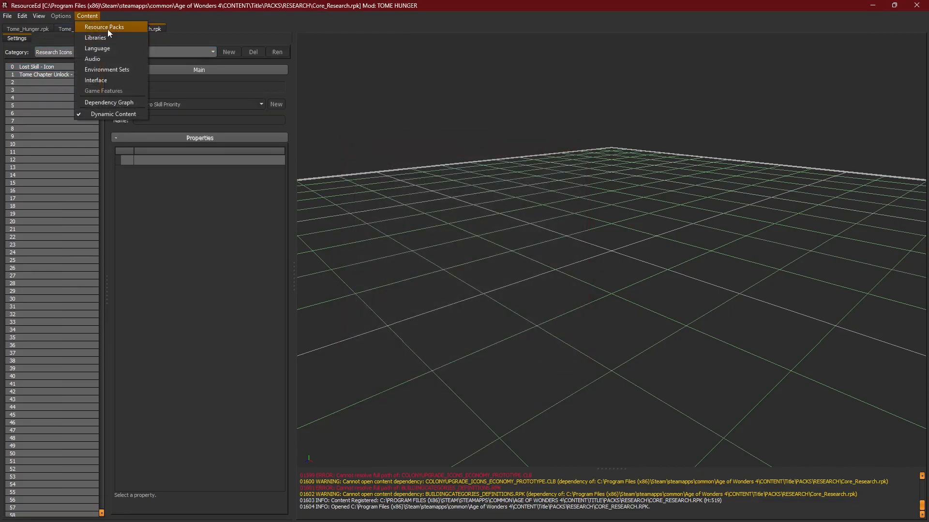
click(108, 29)
drag(548, 189, 555, 292)
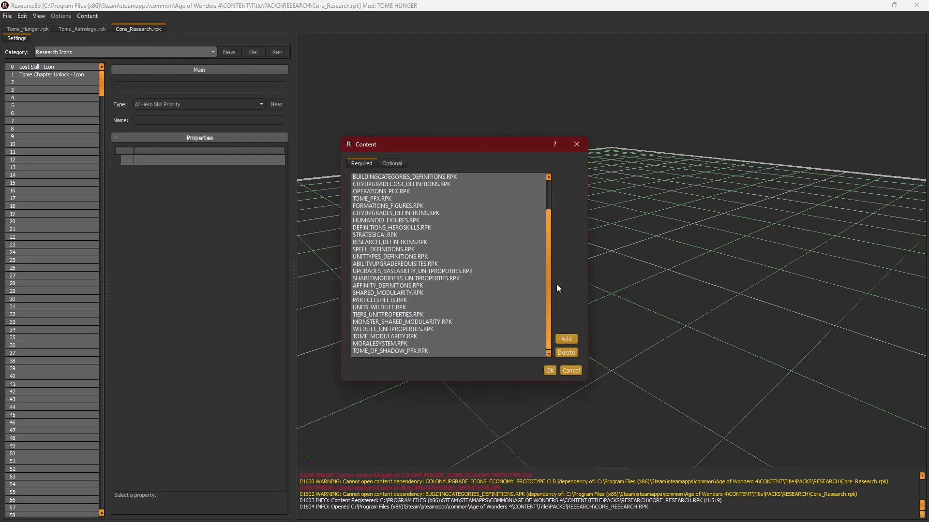
drag(549, 249, 550, 182)
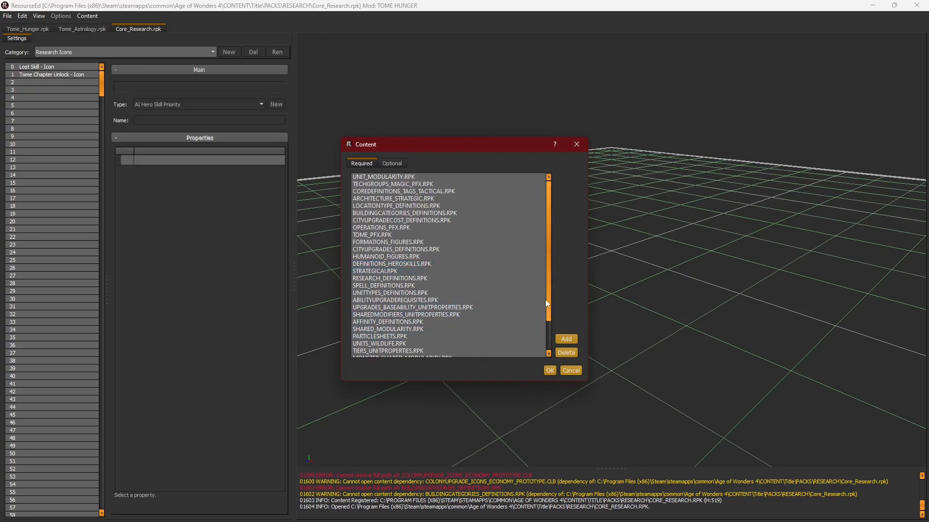
scroll(547, 287, down, 2)
click(488, 307)
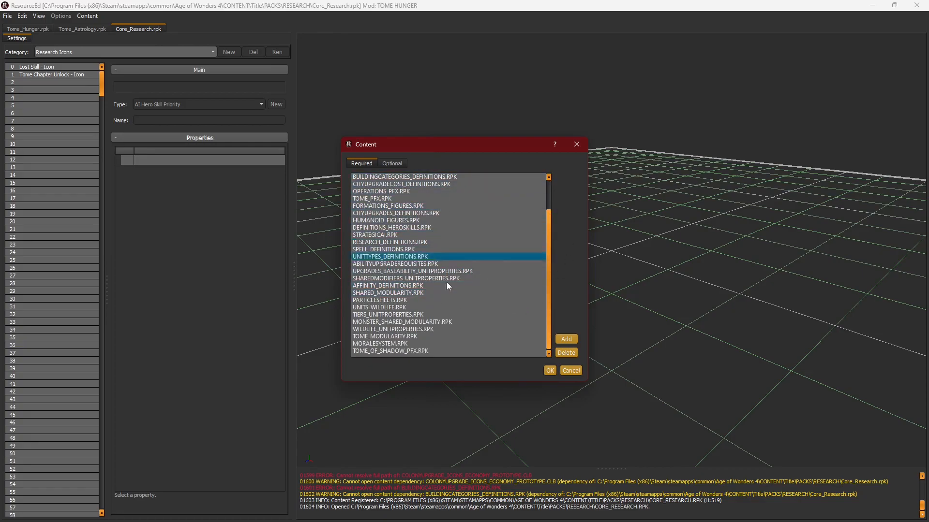
click(551, 371)
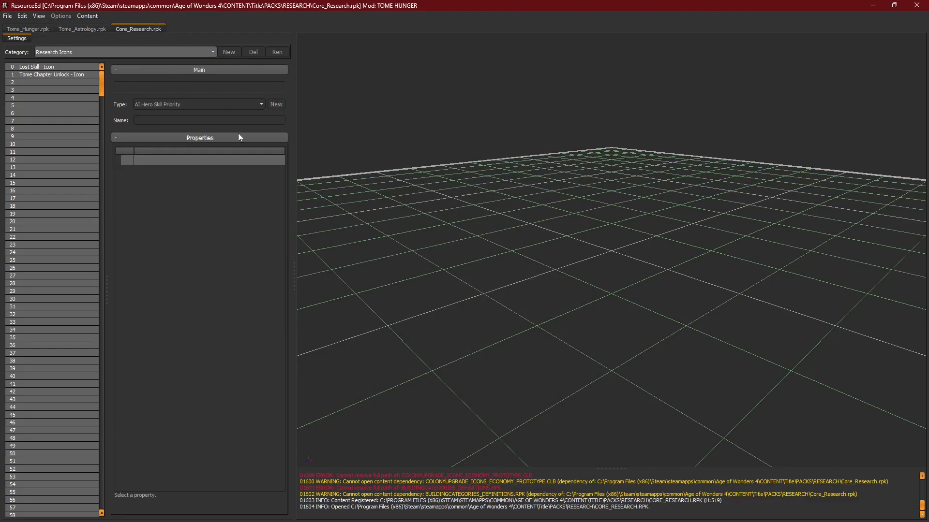
- Reopen the required resource packs of Core_Research.rpk, read the list to its end, and close it
right_click(134, 30)
click(86, 16)
click(93, 25)
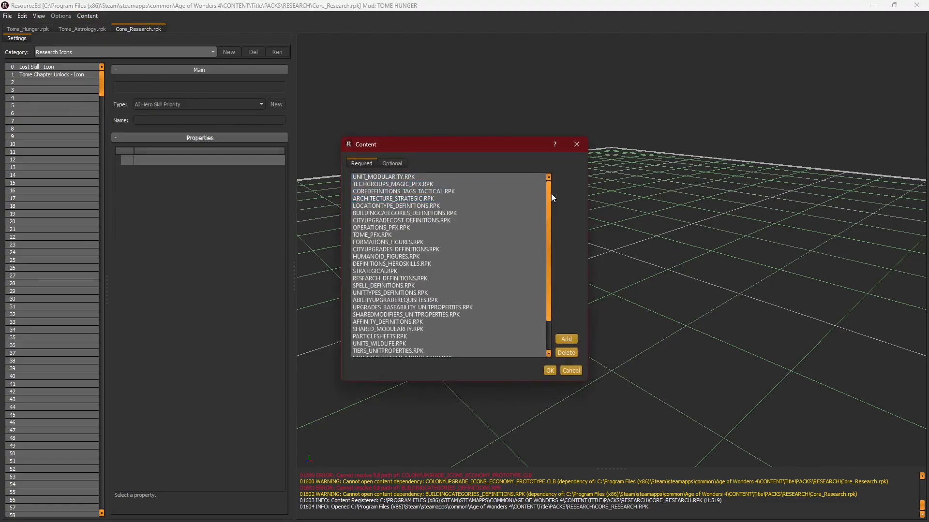
drag(550, 193, 559, 242)
click(387, 235)
drag(391, 224, 31, 56)
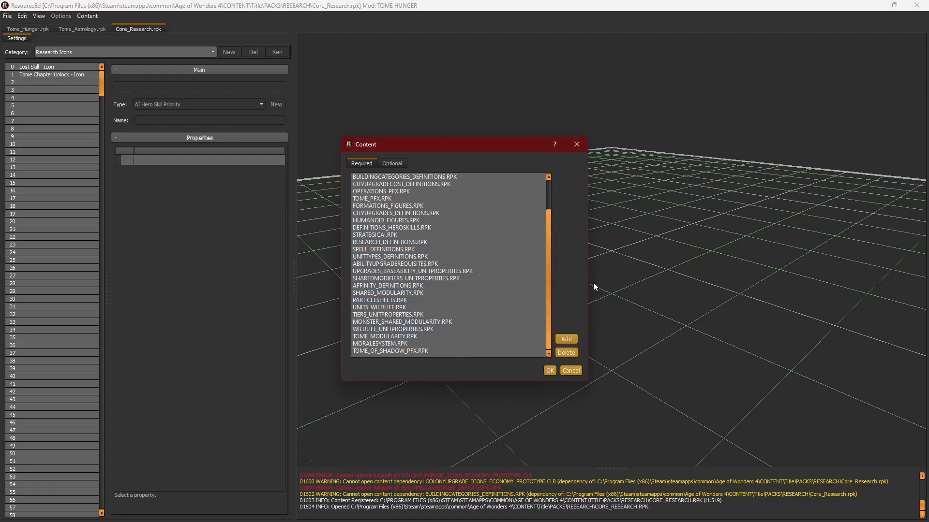
click(550, 370)
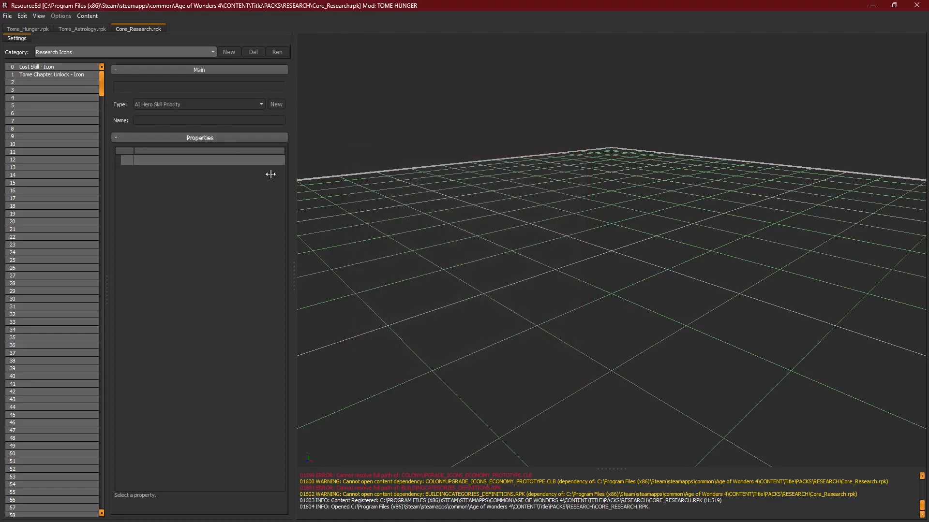
- Close Core_Research.rpk and return to the Tome_Astrology.rpk resource pack
click(82, 30)
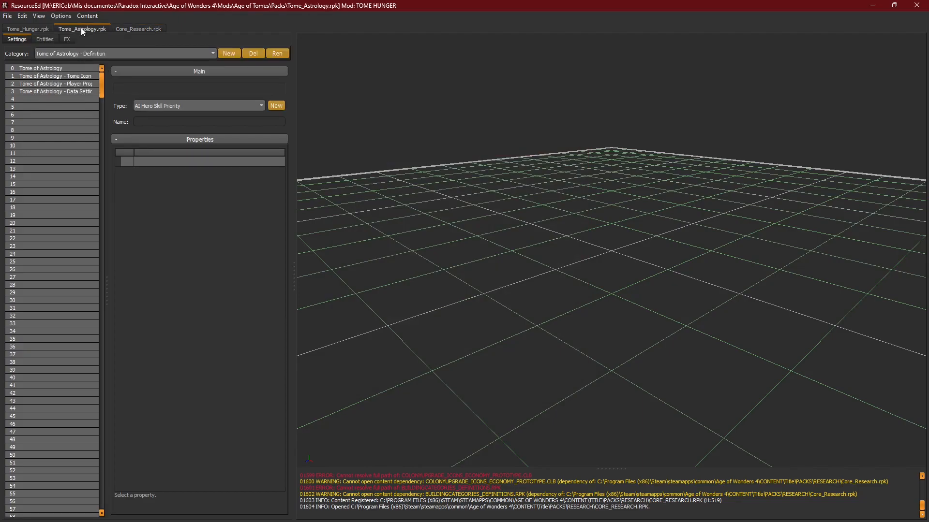
right_click(123, 29)
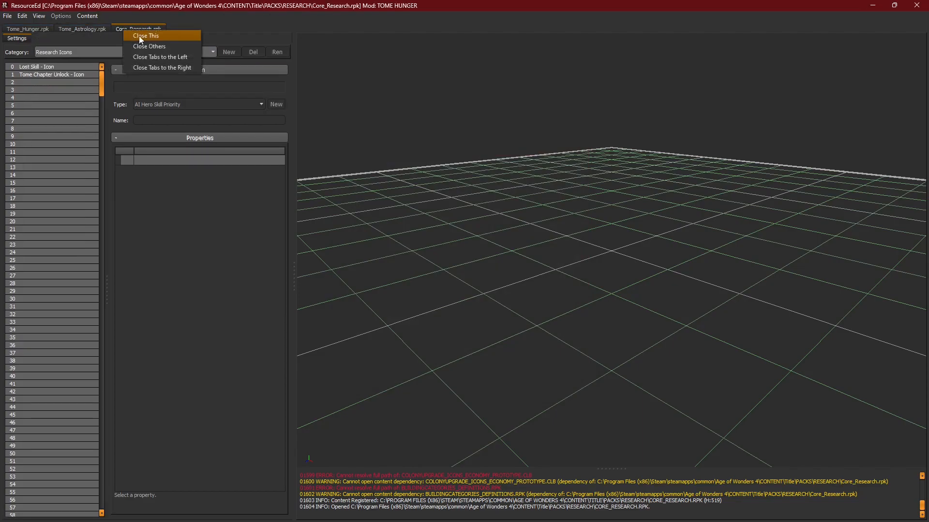
click(139, 37)
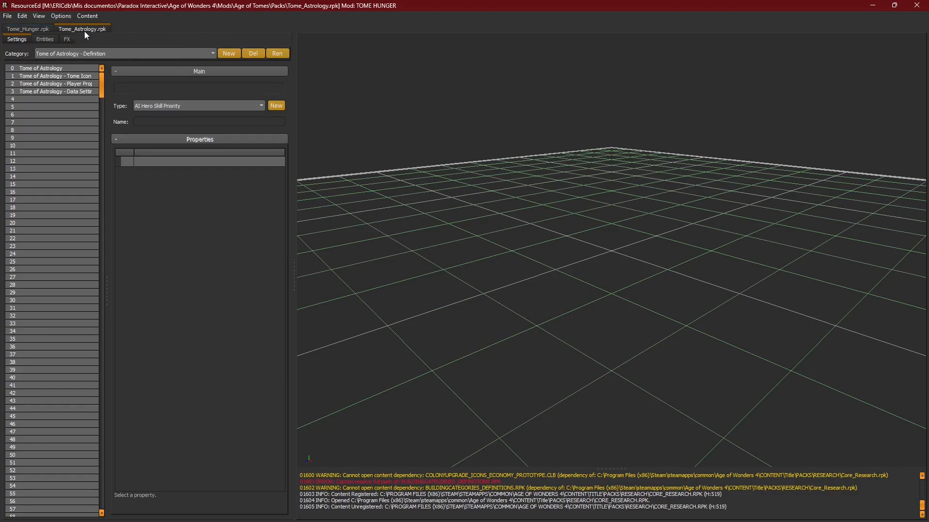
- Add a category named "Tome of Hunger - Definition" to Tome_Hunger.rpk, following the category naming in Tome_Astrology.rpk
click(34, 28)
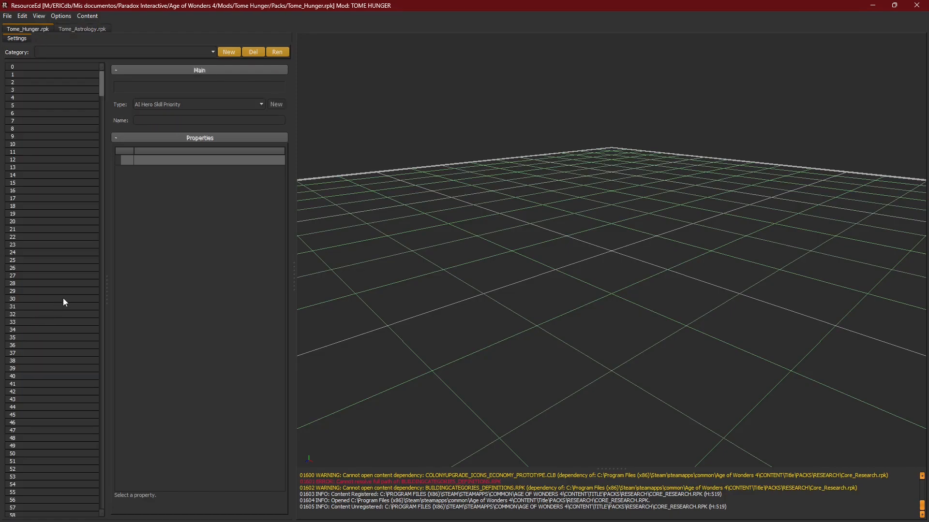
click(81, 29)
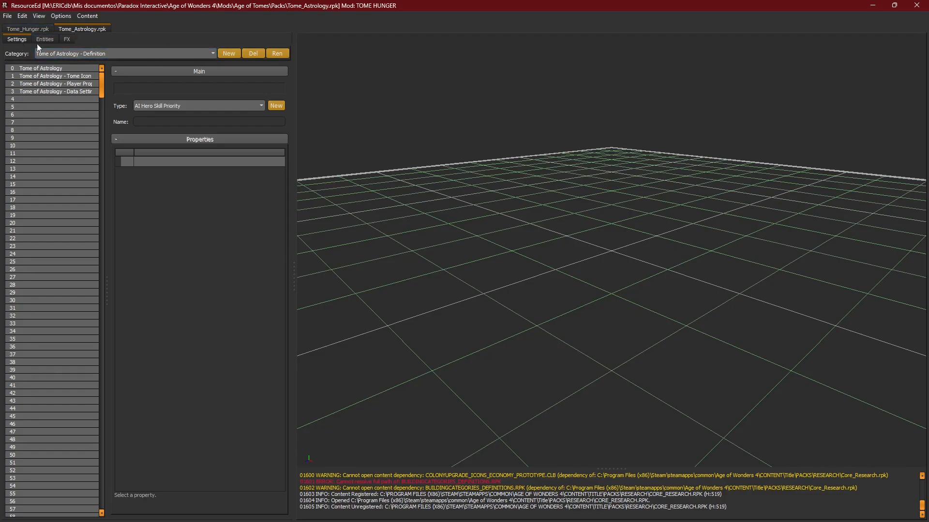
click(25, 27)
click(226, 54)
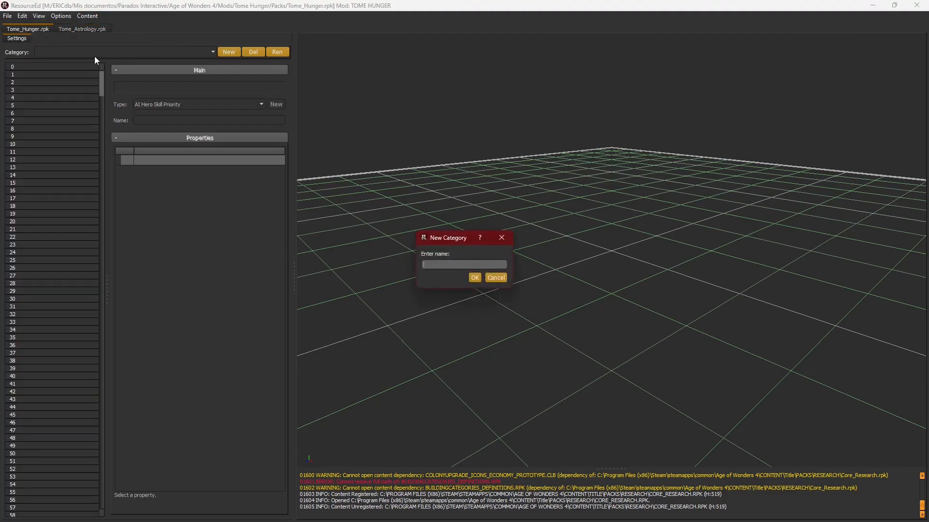
text(Tome of Hunger - Definition)
key(Return)
- Compare the Tome of Hunger - Definition category and its entry rows with the matching category in Tome_Astrology.rpk
click(86, 25)
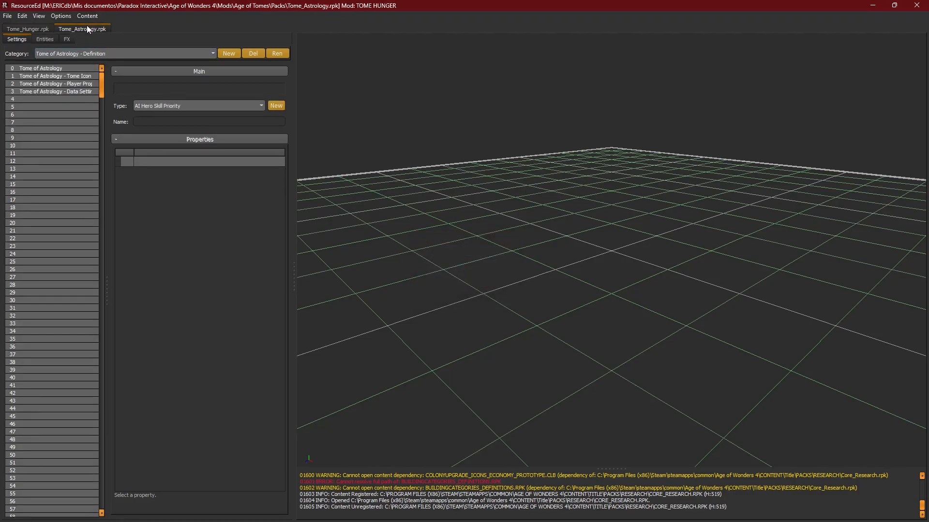
click(32, 27)
click(69, 28)
click(38, 27)
click(62, 26)
click(30, 27)
click(83, 17)
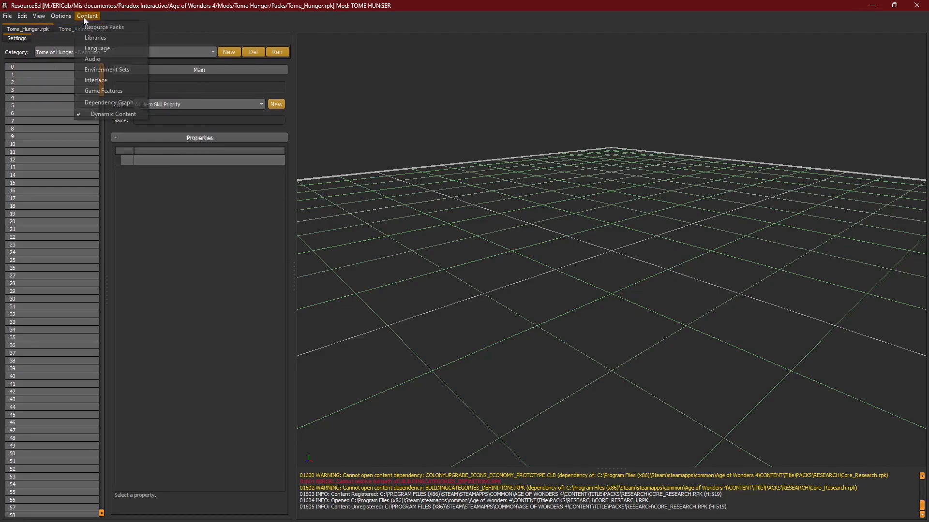
click(181, 21)
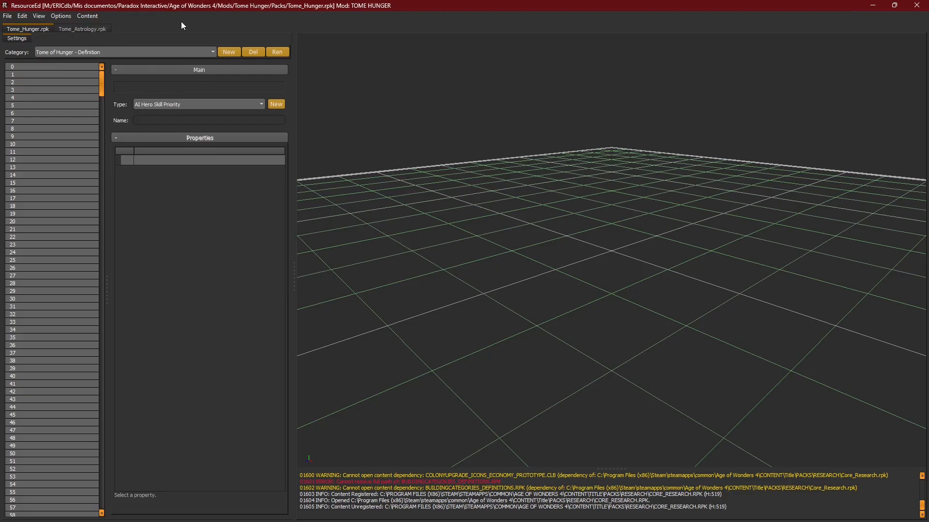
click(74, 27)
click(60, 101)
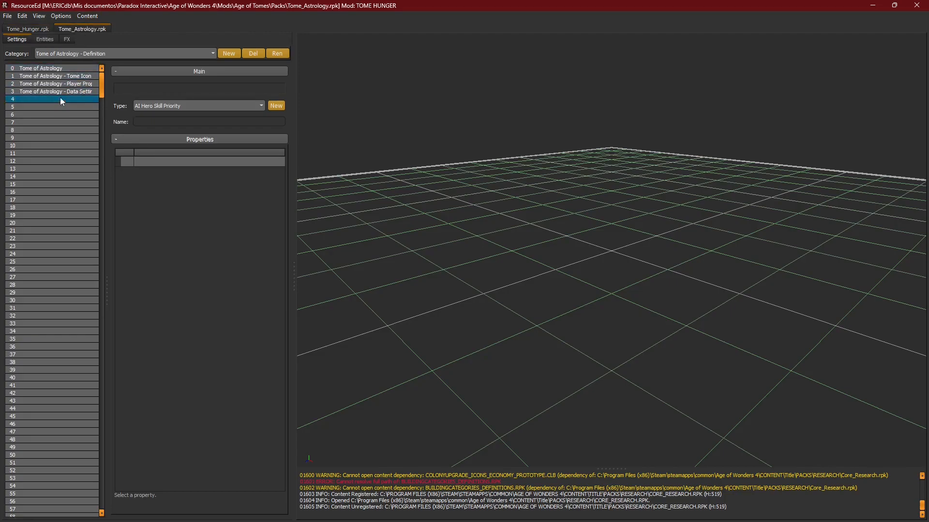
click(29, 29)
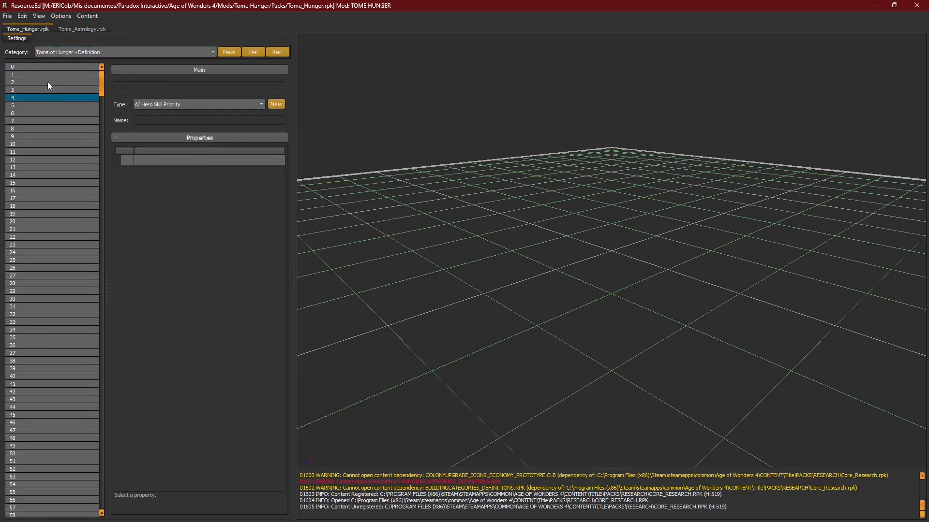
click(25, 102)
ctrl+click(26, 103)
click(77, 28)
click(72, 115)
click(49, 76)
click(47, 84)
ctrl+click(47, 85)
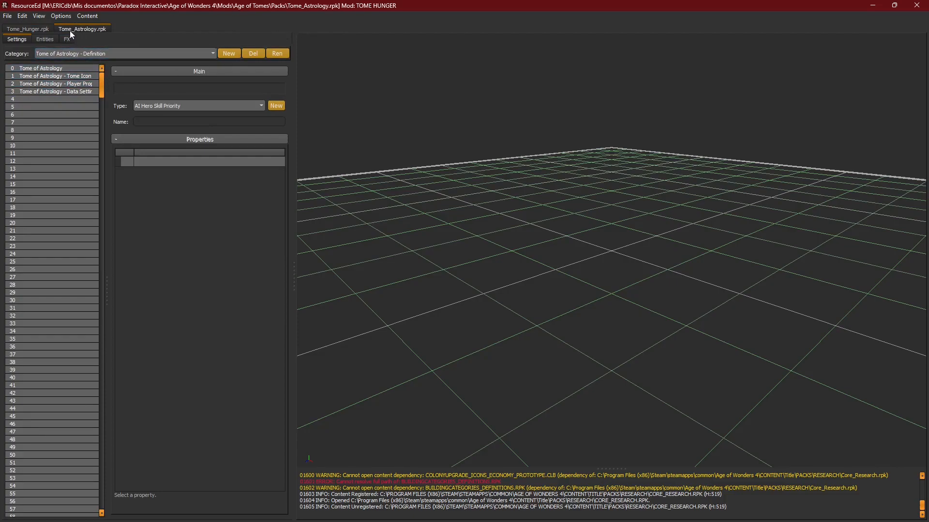
click(37, 30)
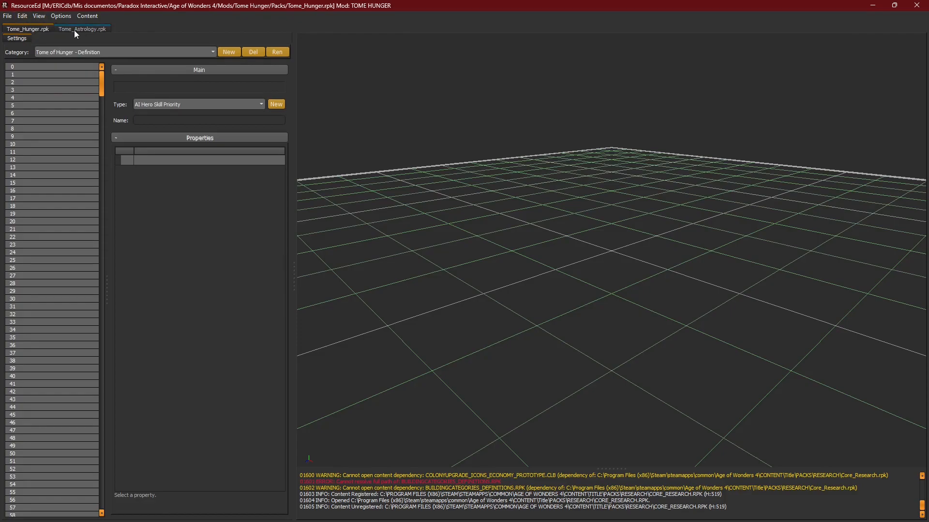
- Find Core_Research.rpk by searching the game's Packs folder for "core research" and add it to Tome_Hunger.rpk's required resource packs
click(87, 16)
key(Escape)
click(86, 17)
click(97, 26)
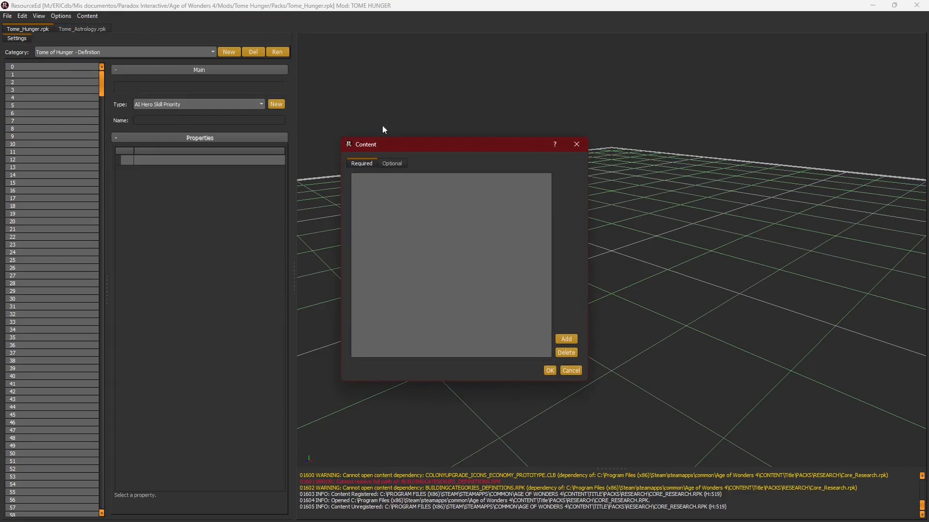
click(569, 339)
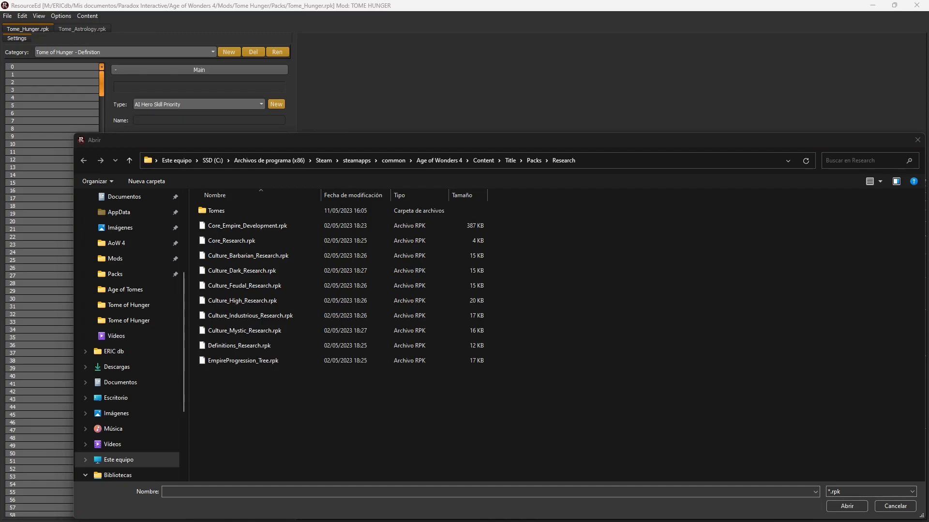
click(122, 274)
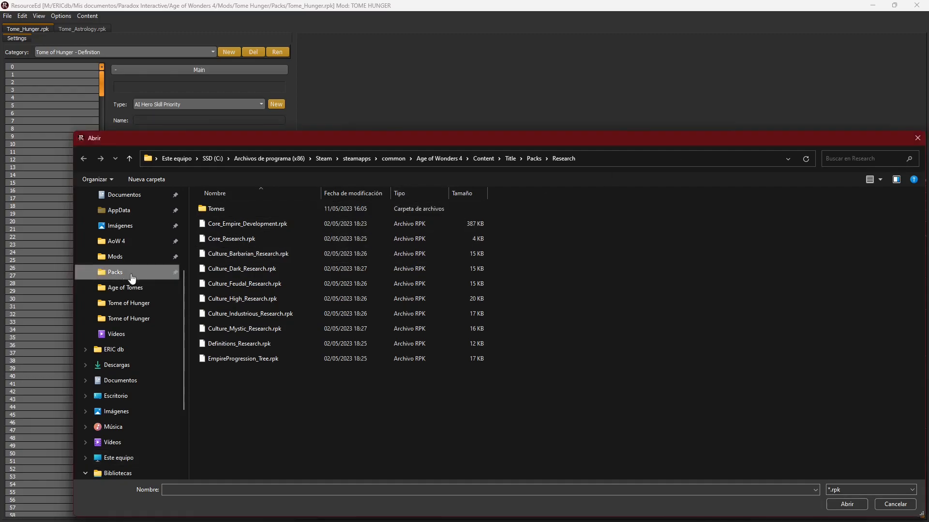
drag(509, 141, 493, 67)
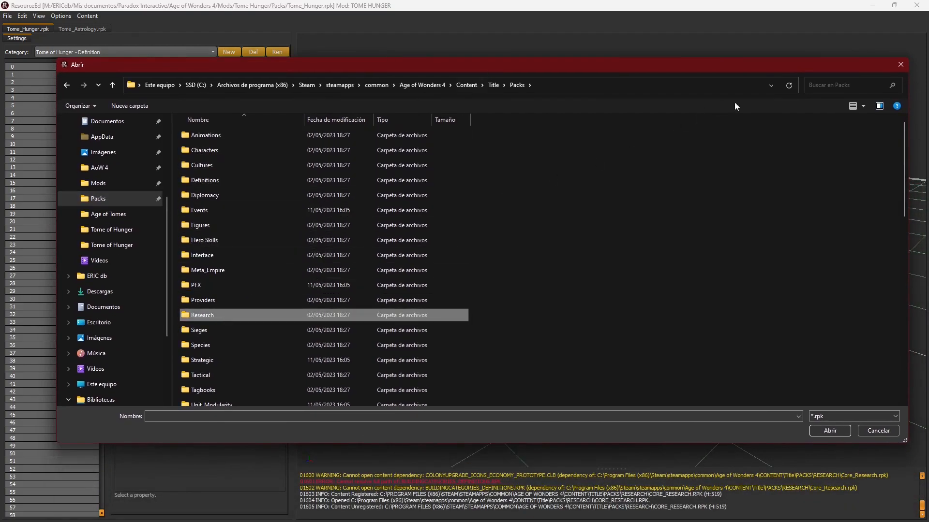
click(832, 84)
text(core)
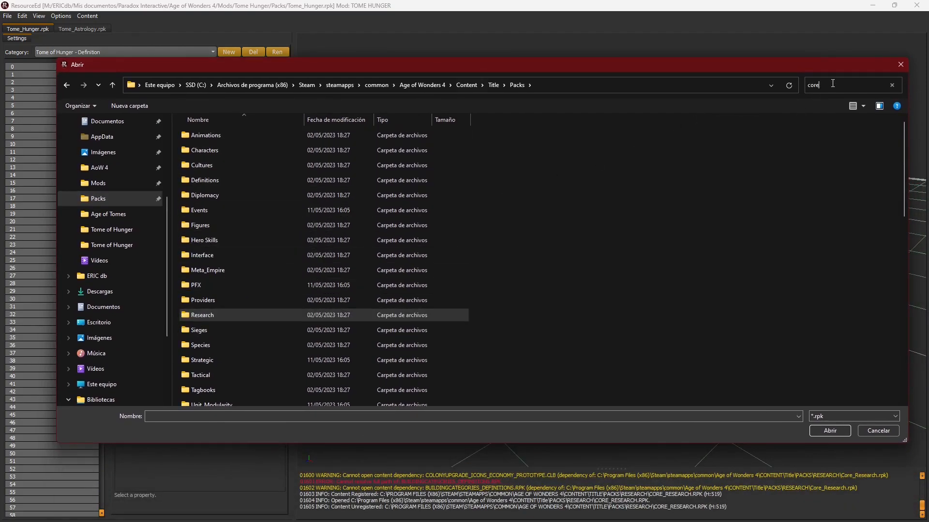
text( research)
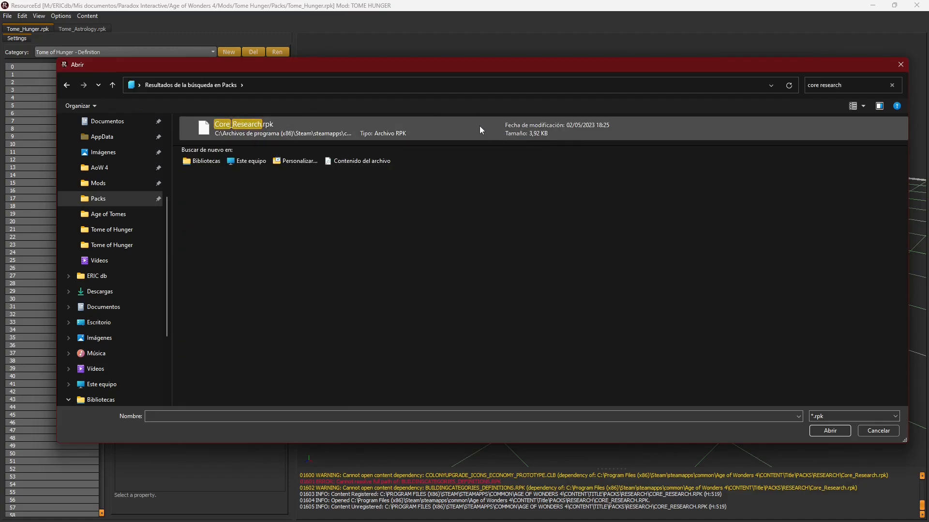
double_click(475, 126)
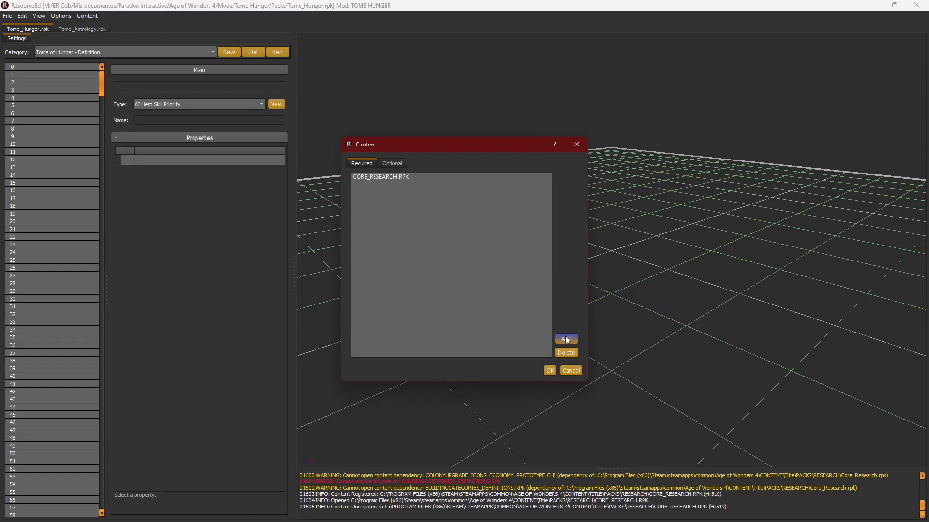
click(566, 339)
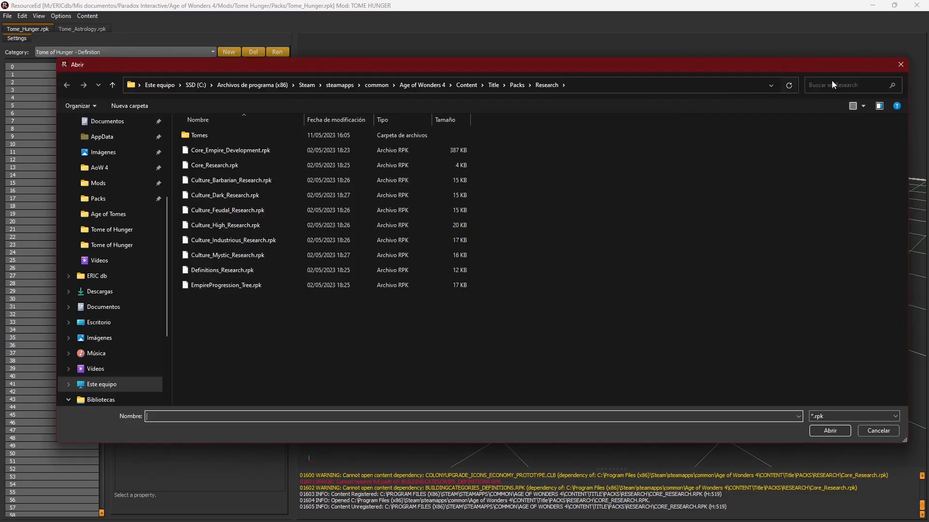
click(837, 83)
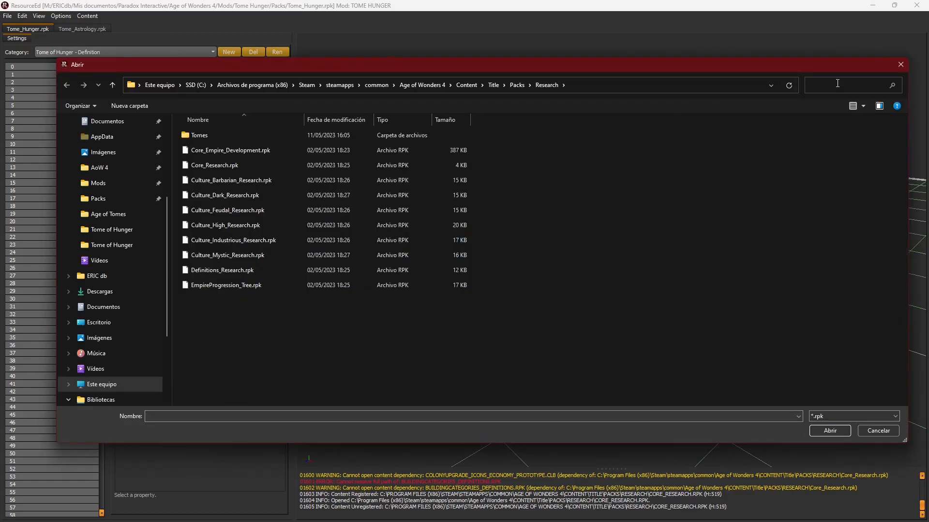
click(901, 65)
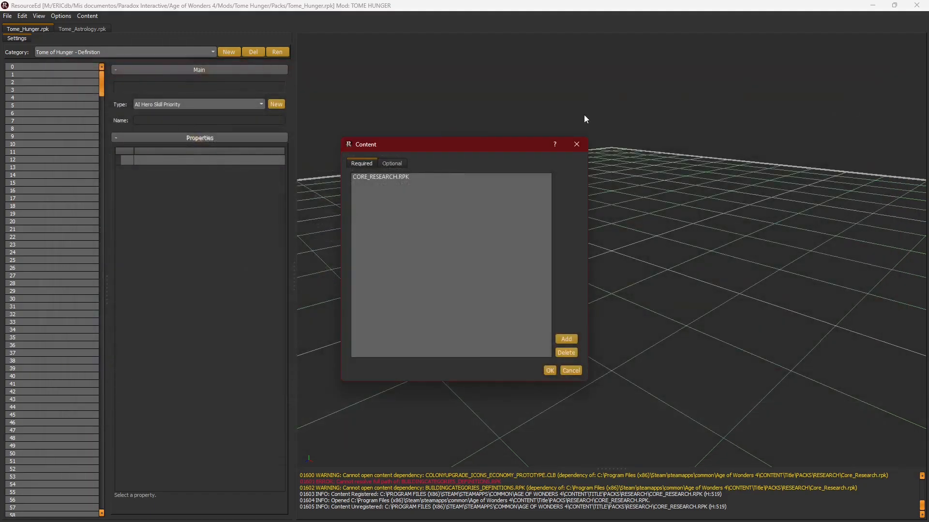
- Accept the required resource packs and save Tome_Hunger.rpk
click(547, 371)
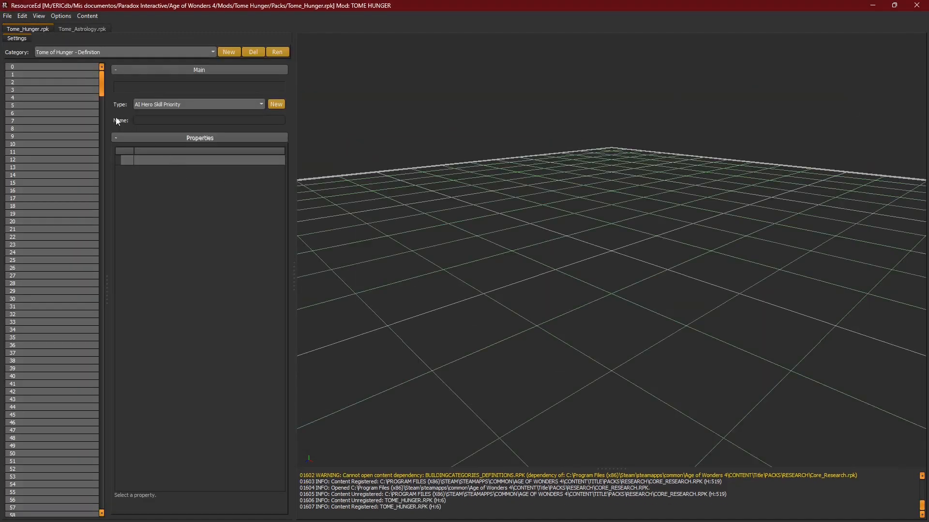
click(7, 16)
click(18, 53)
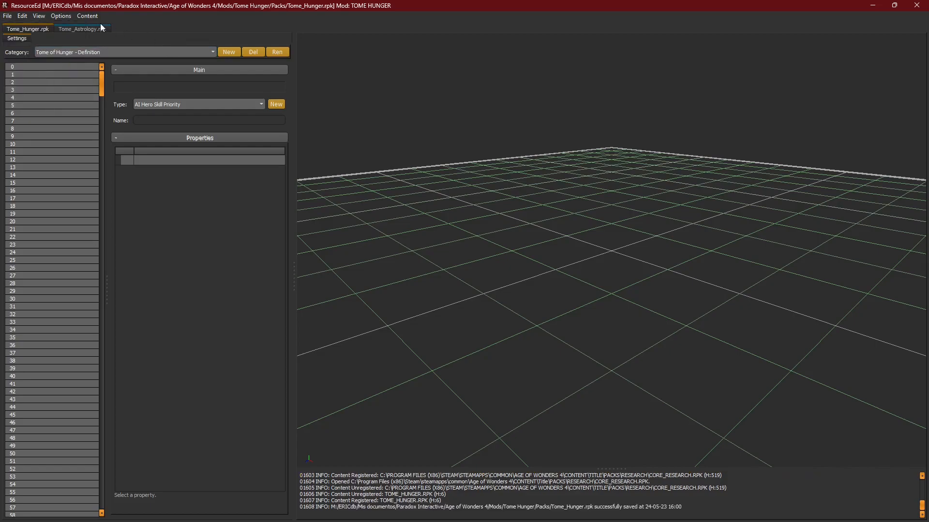
- Copy the four Tome of Astrology entries from Tome_Astrology.rpk into the Tome of Hunger - Definition category
click(89, 51)
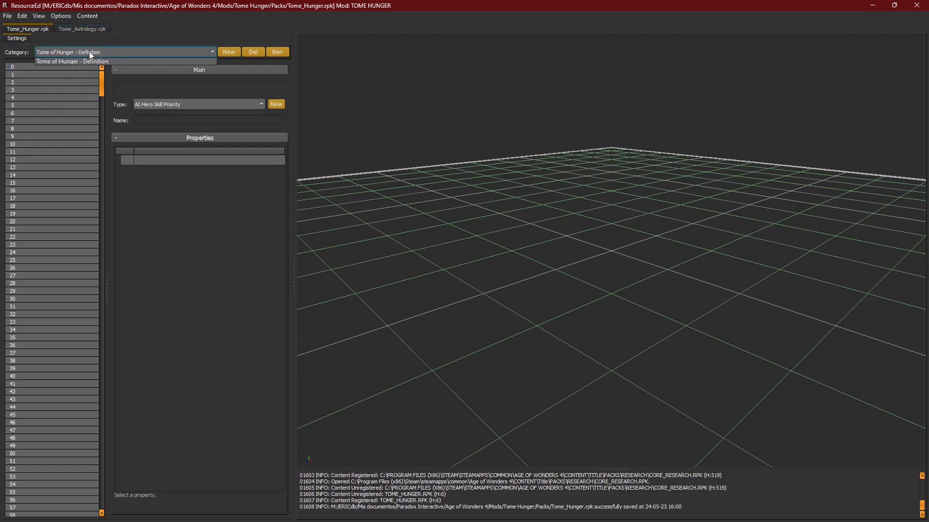
click(92, 28)
drag(51, 68, 55, 92)
key(ctrl+c)
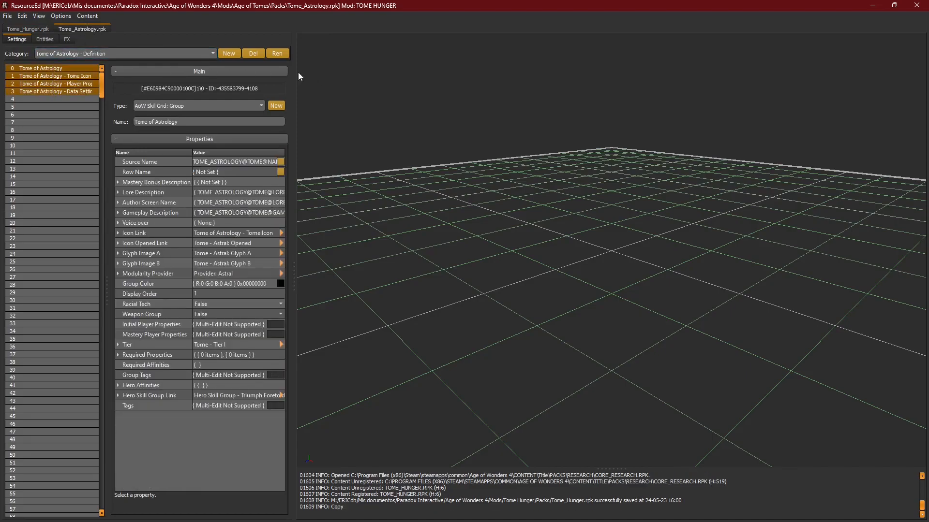
drag(294, 73, 369, 70)
click(29, 29)
key(ctrl+v)
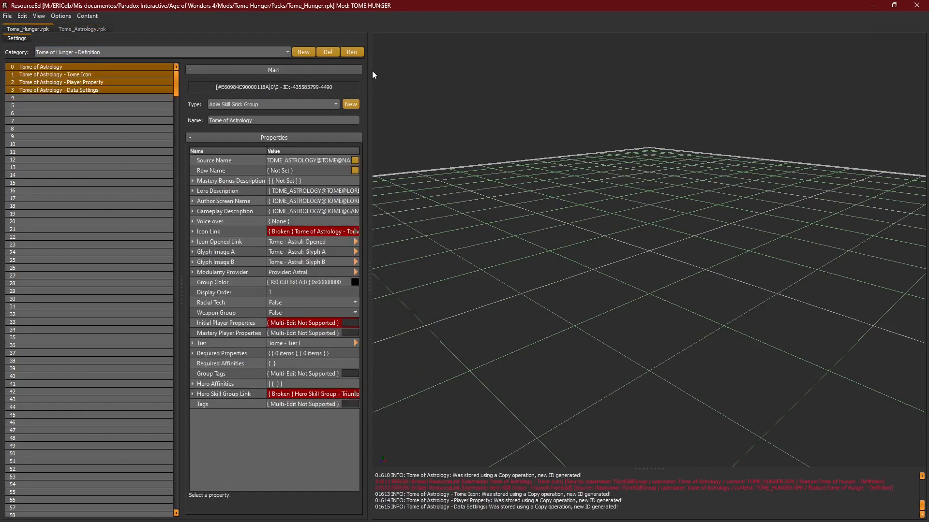
- Widen the properties area and examine the copied tome's Icon Link resource and the Tome of Astrology - Tome Icon entry
drag(370, 71, 449, 71)
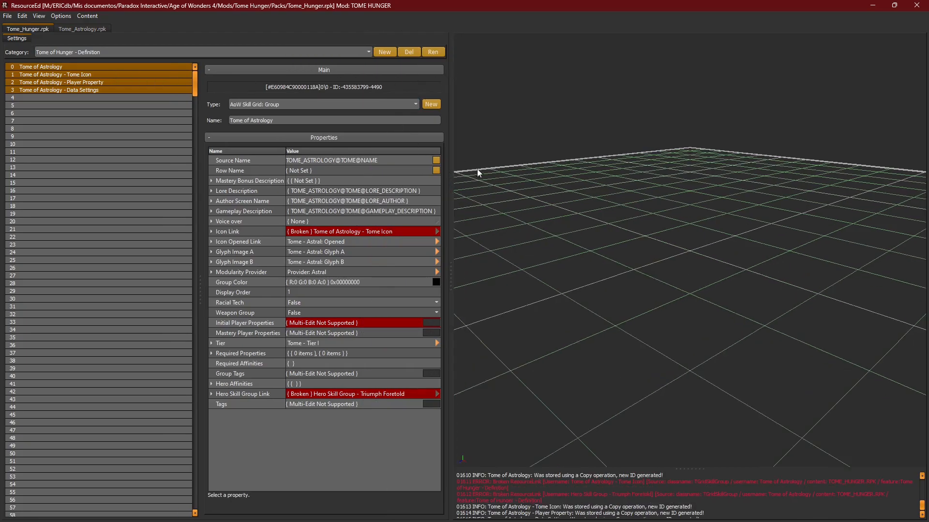
drag(449, 170, 666, 171)
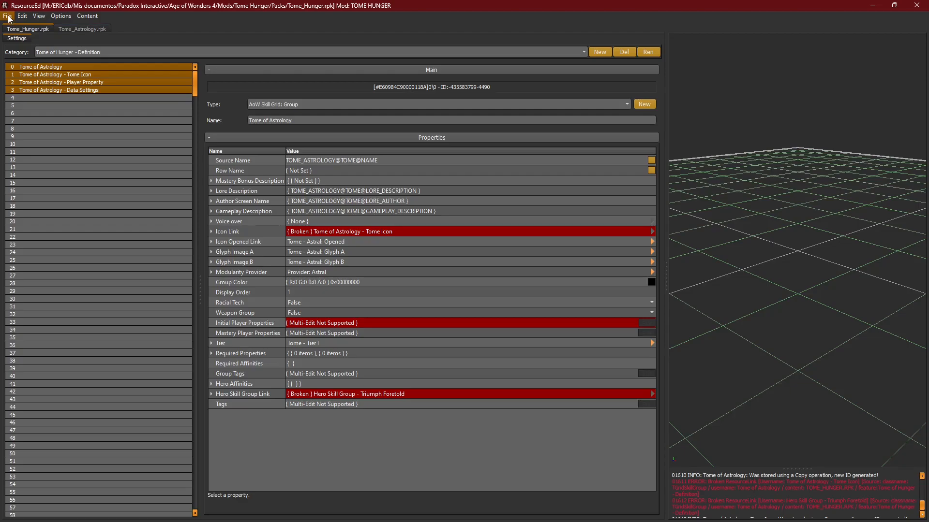
click(400, 230)
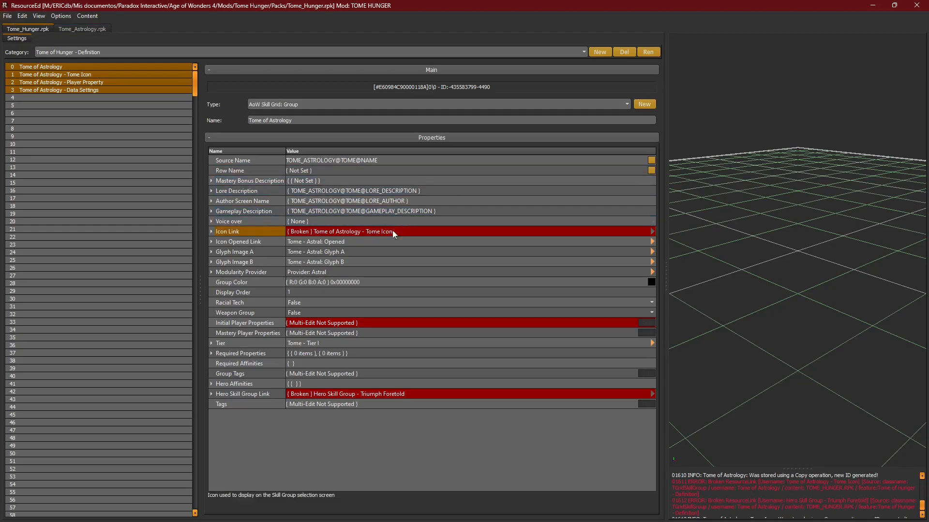
click(211, 230)
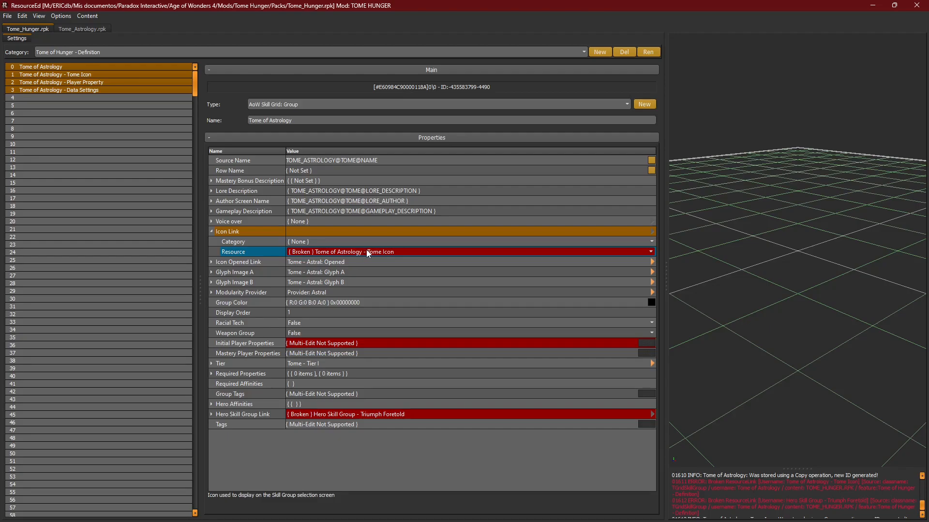
click(57, 77)
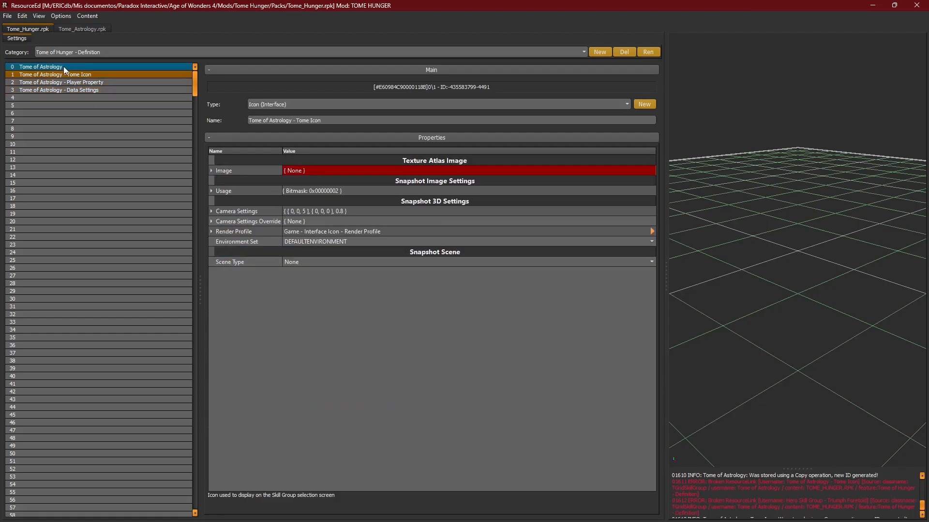
- Select all four copied entries, look over the Find and Replace options, and close them
key(ctrl+a)
click(61, 15)
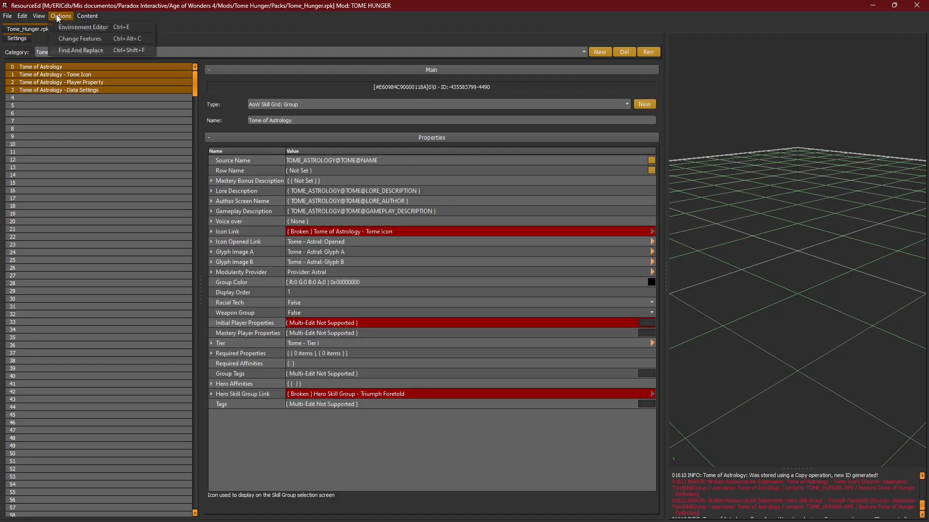
click(75, 48)
drag(388, 165, 384, 151)
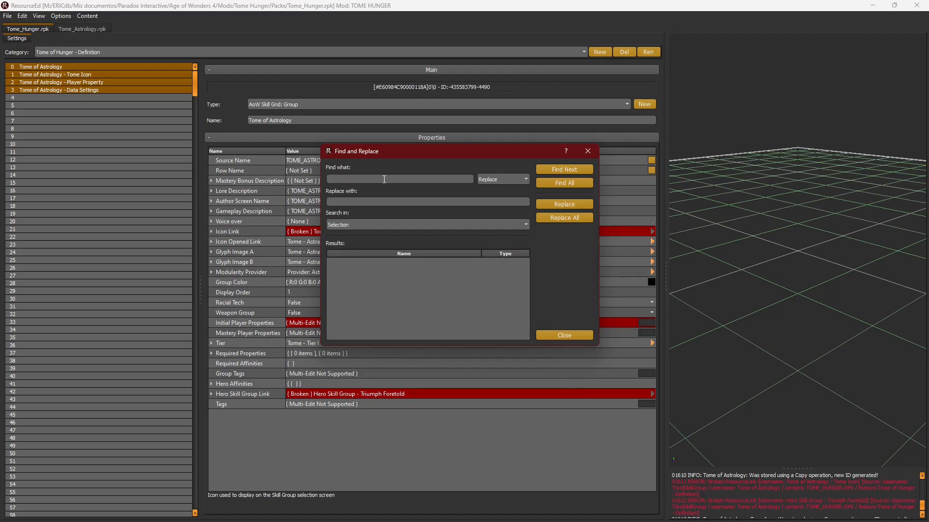
click(586, 152)
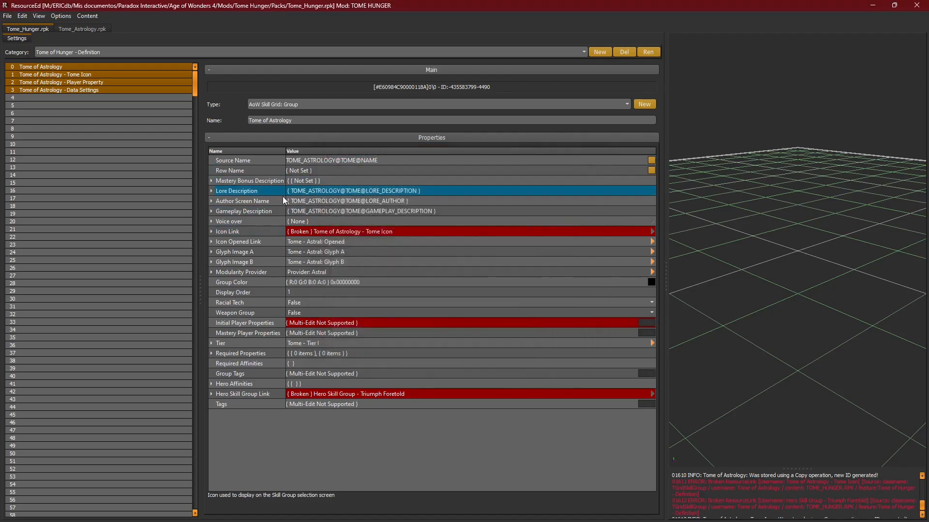
- Search the copied tomes' Icon Link resources for "astrology" and leave the link as it is
click(209, 232)
click(394, 252)
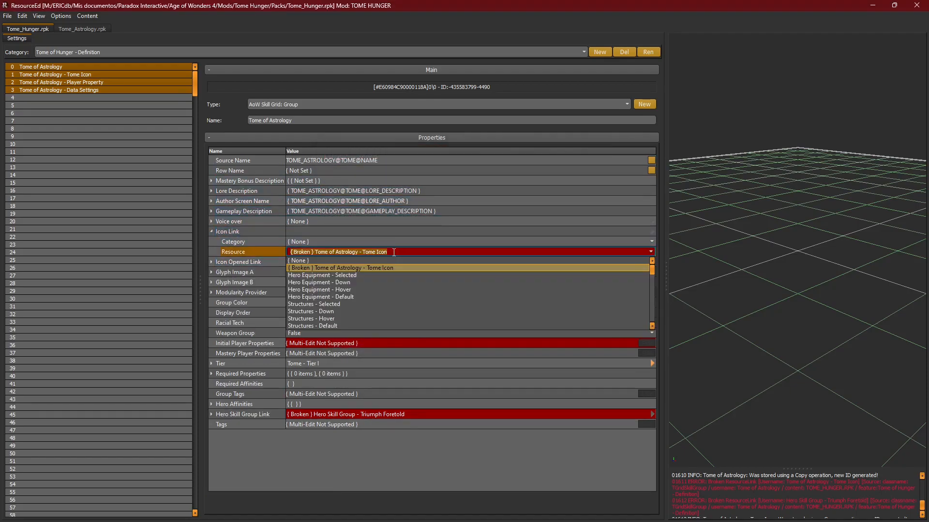
text(astrology)
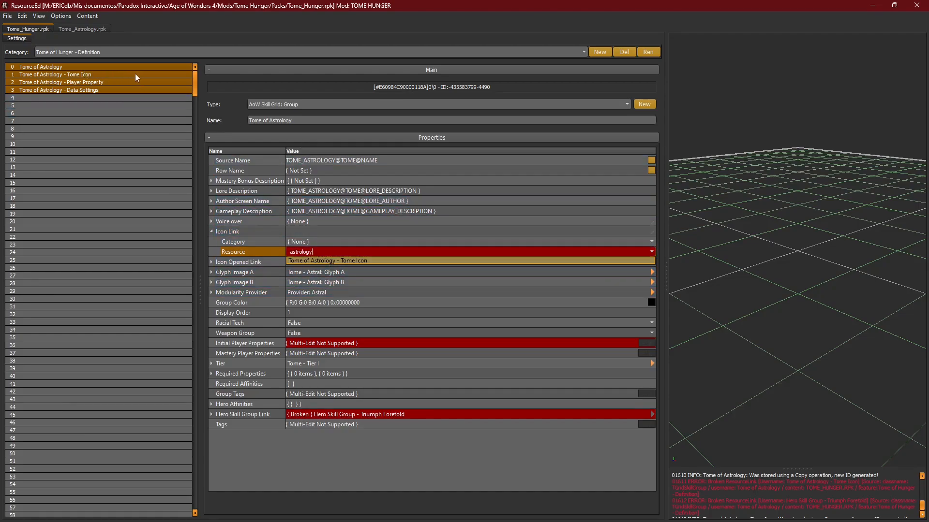
key(Return)
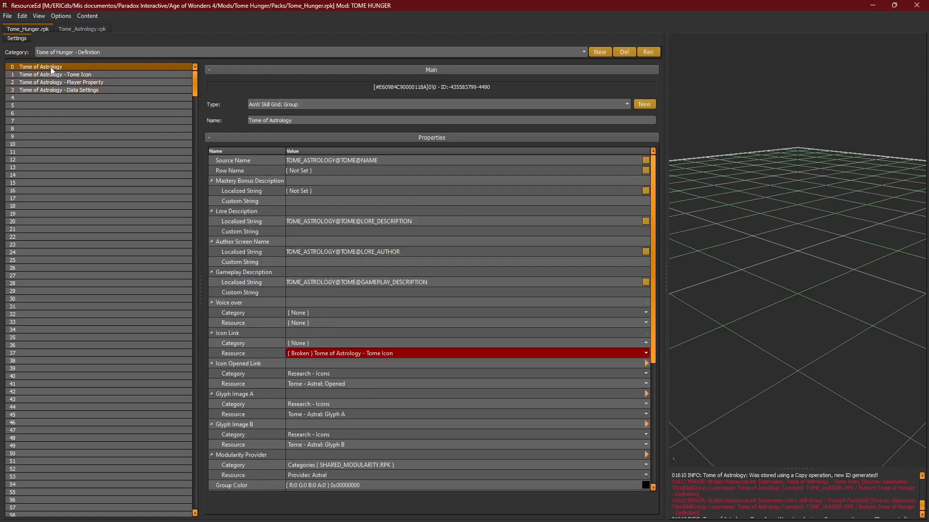
- Replace every "Astrology" with "Hunger" in the four selected entries using Find and Replace, and close the dialog
click(62, 19)
click(112, 51)
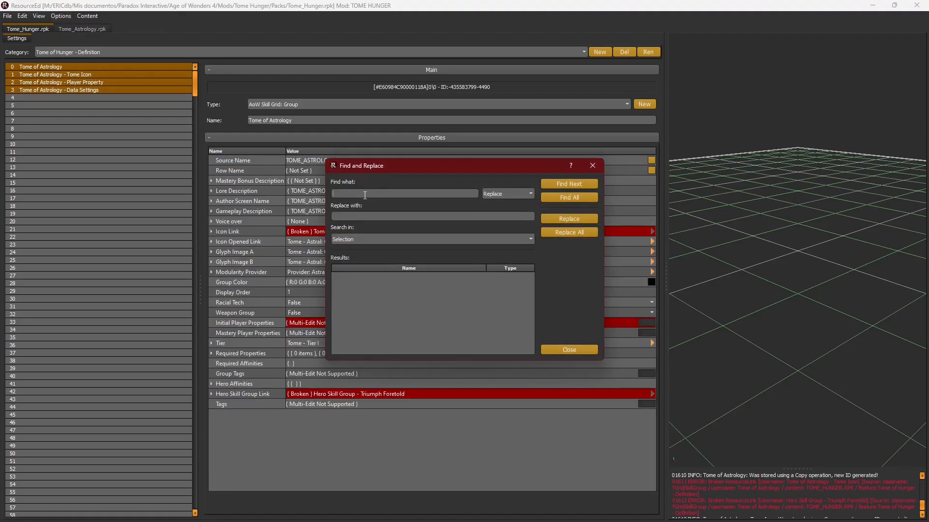
text(Astrologyhu)
key(BackSpace)
key(BackSpace)
text(Hunger)
click(573, 232)
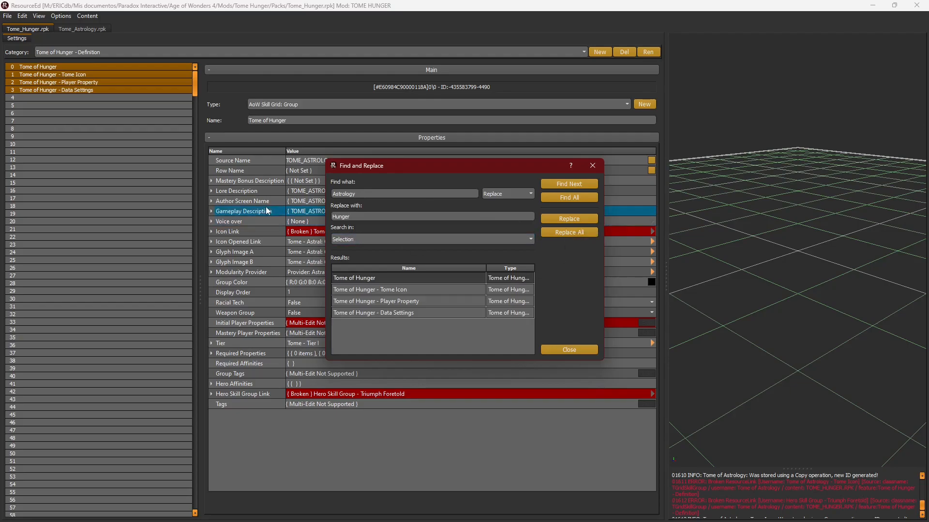
drag(391, 164, 321, 139)
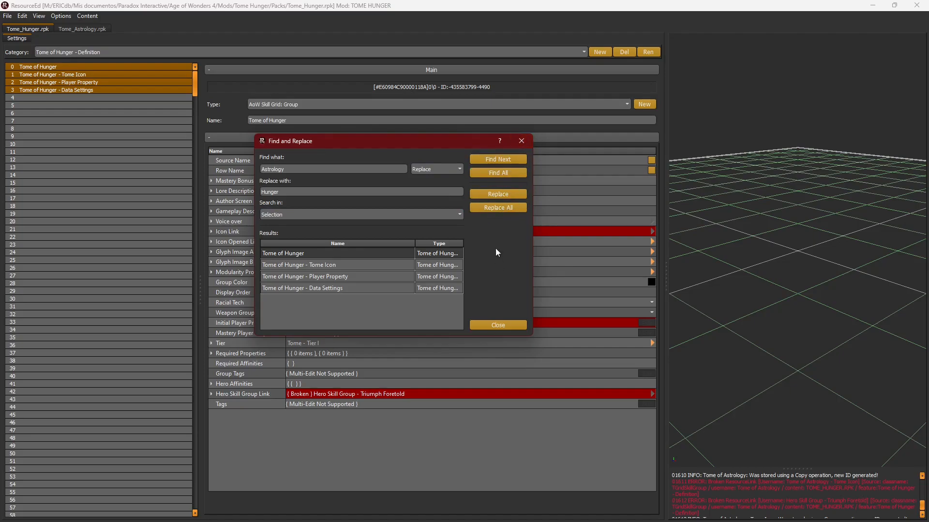
click(523, 141)
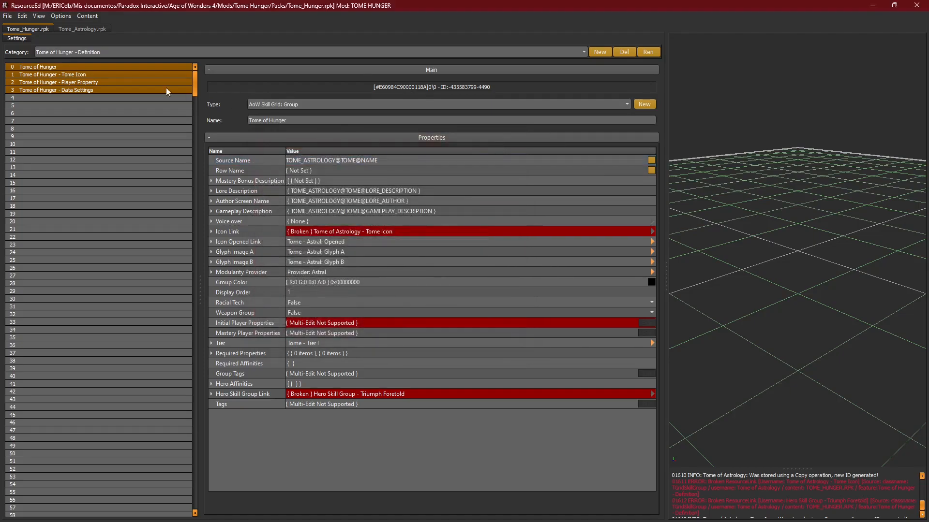
- Widen the properties area and review the Tome of Hunger entry's name, lore, author and gameplay description strings
click(69, 65)
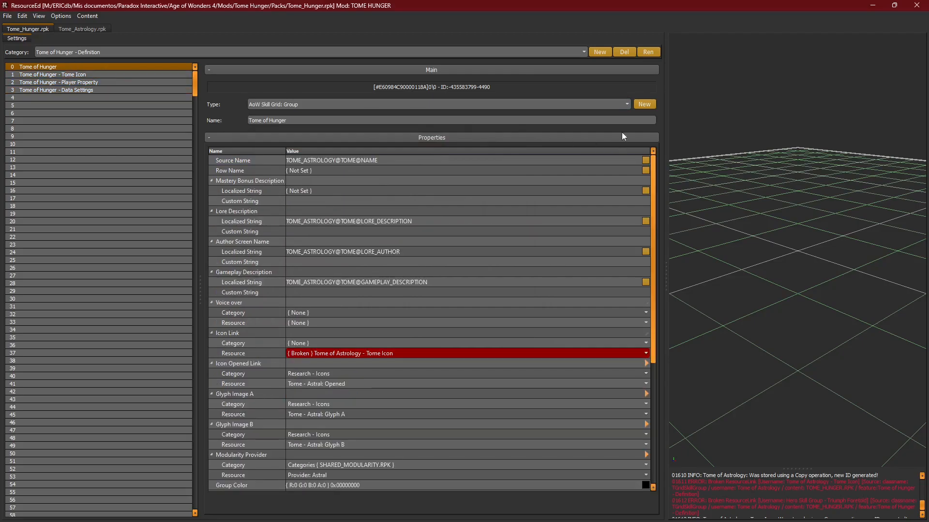
drag(666, 137, 769, 141)
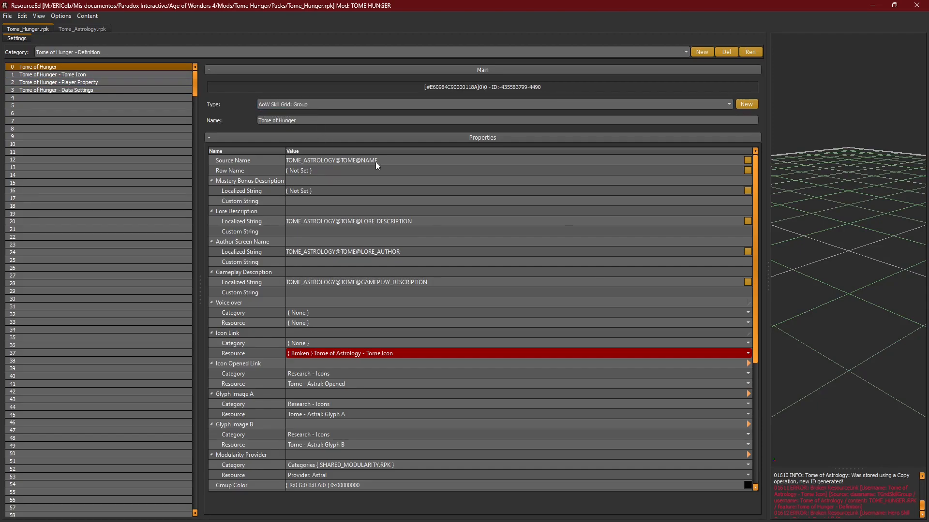
click(583, 172)
click(465, 164)
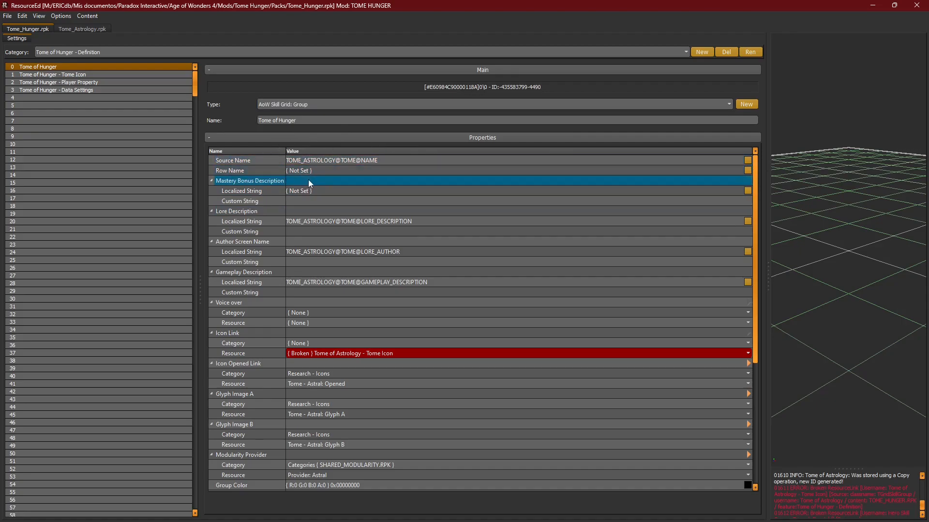
mouse_move(249, 161)
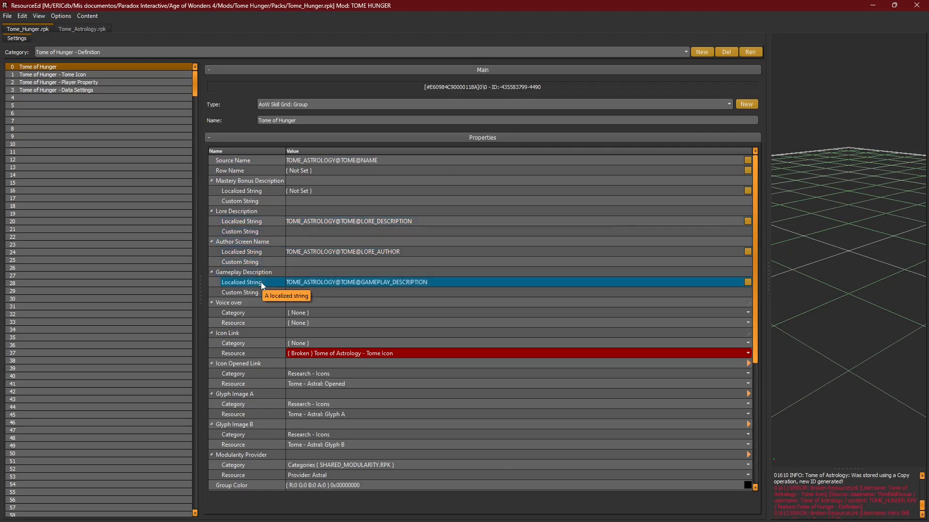
scroll(753, 267, down, 1)
scroll(758, 300, down, 3)
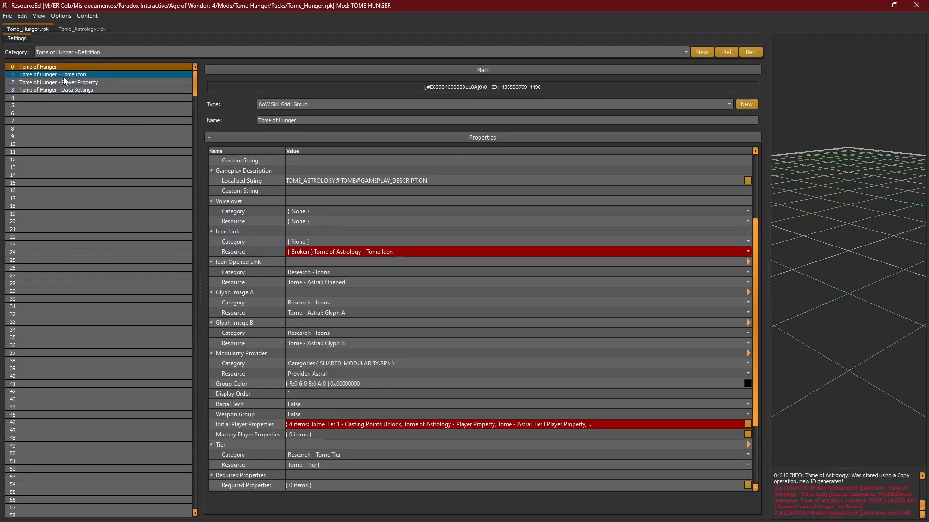
- Repair the Tome of Hunger entry's broken Icon Link by linking it to Tome of Hunger - Tome Icon
click(352, 251)
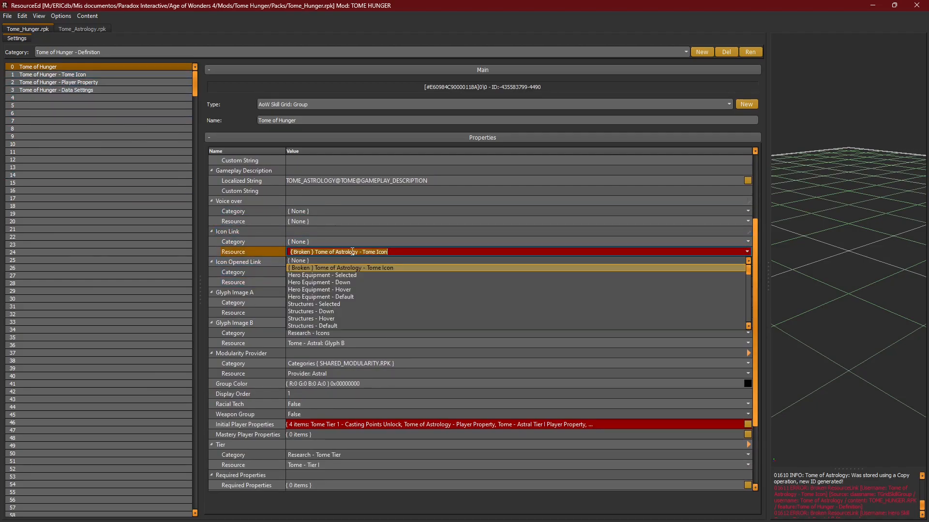
key(ctrl+a)
text(Icon)
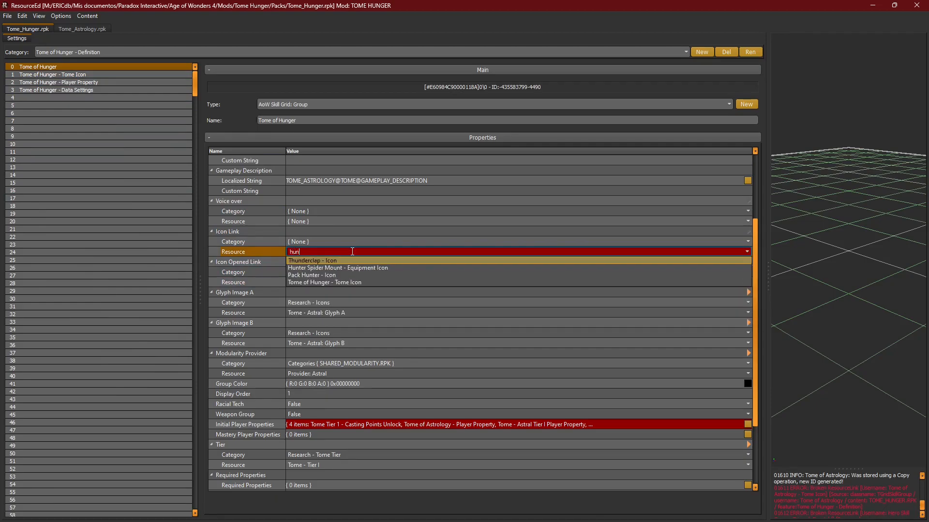
key(Return)
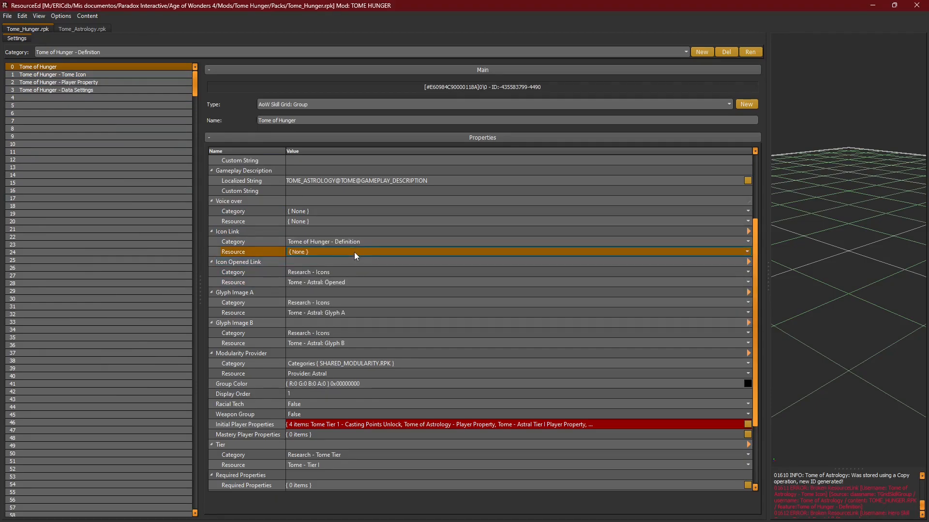
click(354, 251)
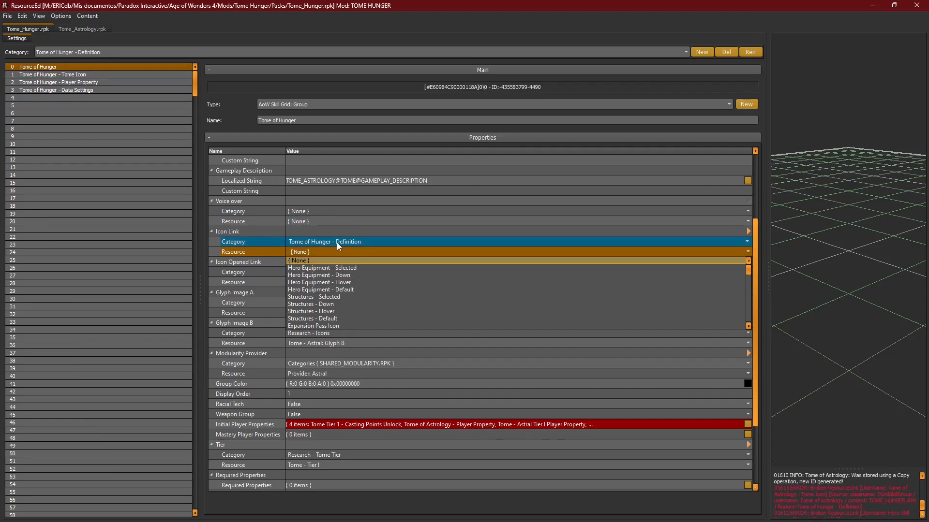
click(214, 253)
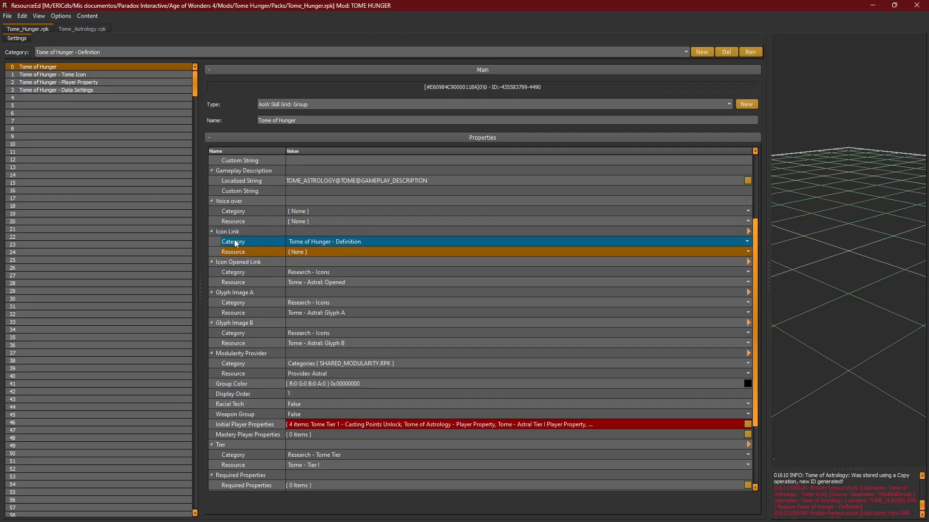
- Search the Icon Link resources for "hunger", reload the Tome of Hunger entry, and reselect Tome of Hunger - Tome Icon
click(335, 252)
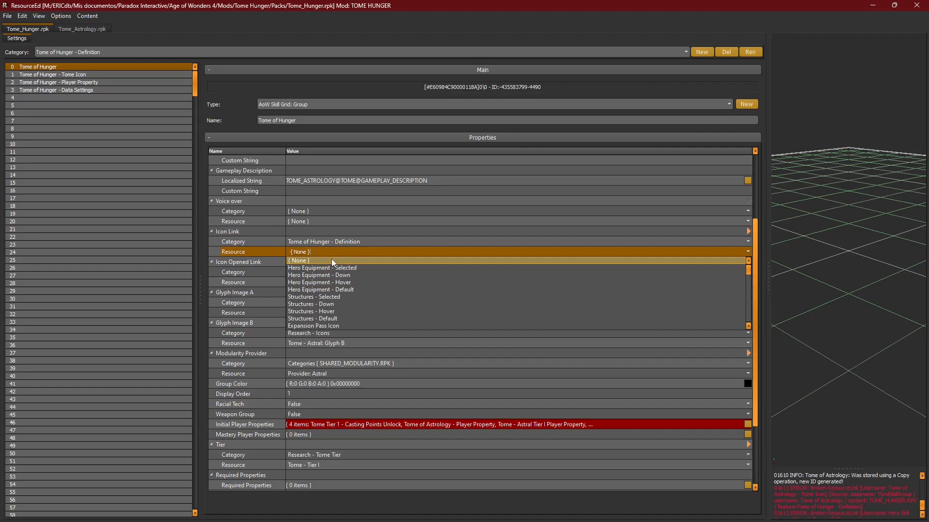
text(hunger)
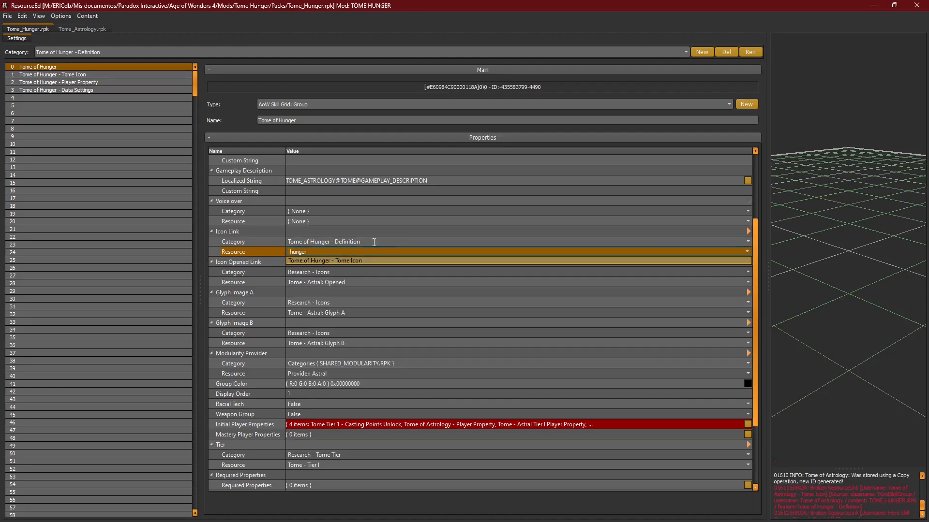
click(134, 222)
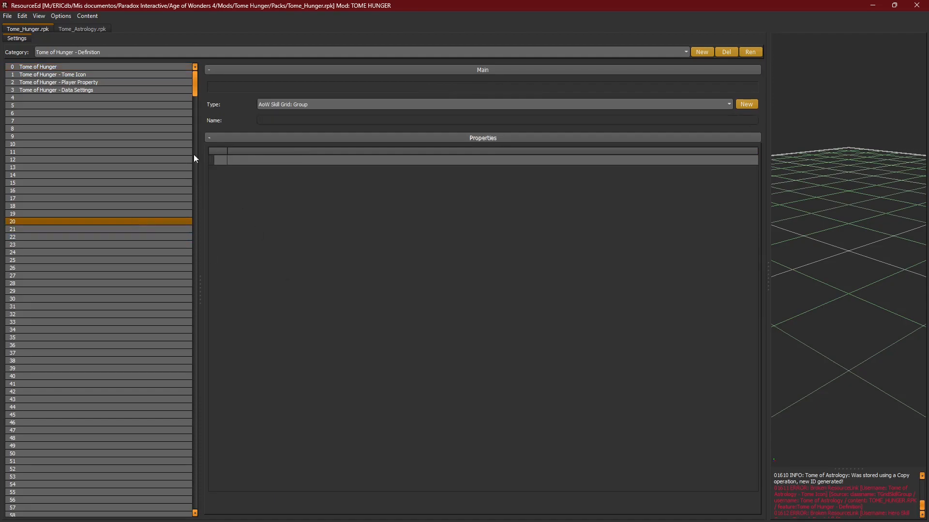
click(117, 76)
click(138, 66)
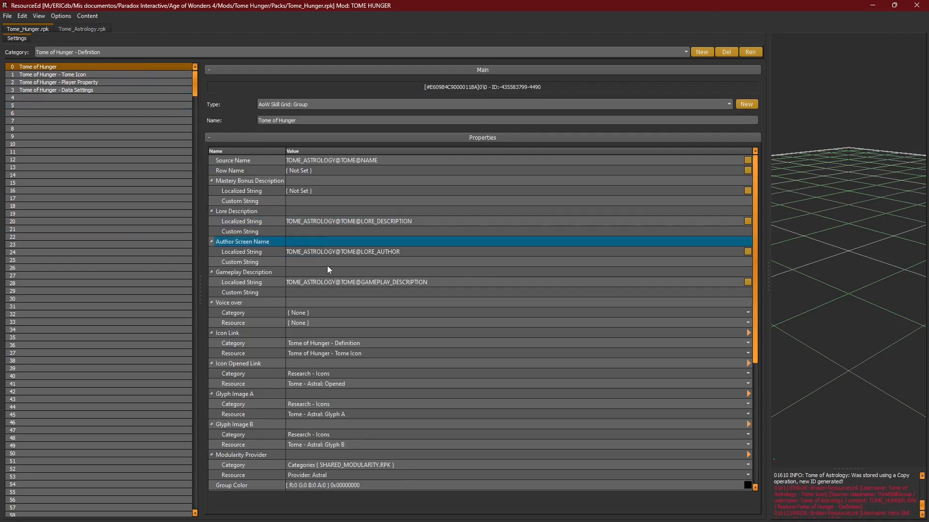
click(375, 350)
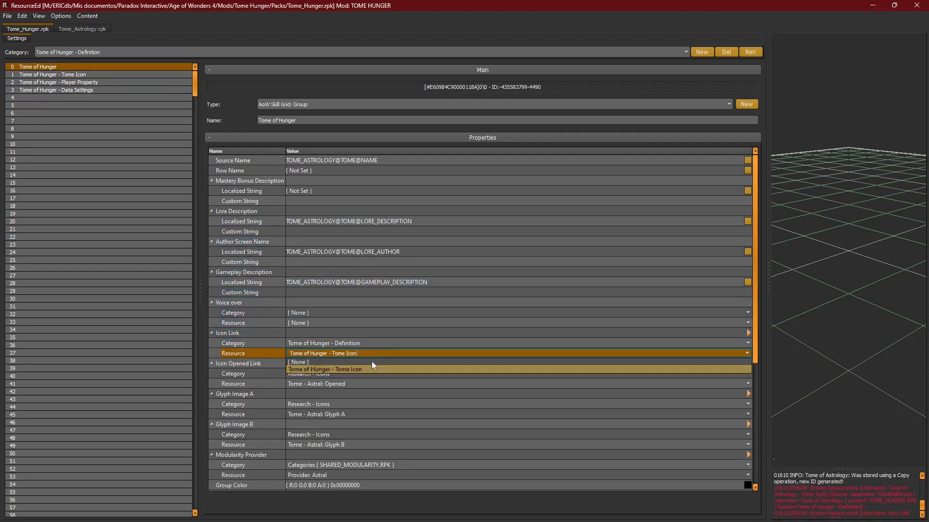
text(hunger)
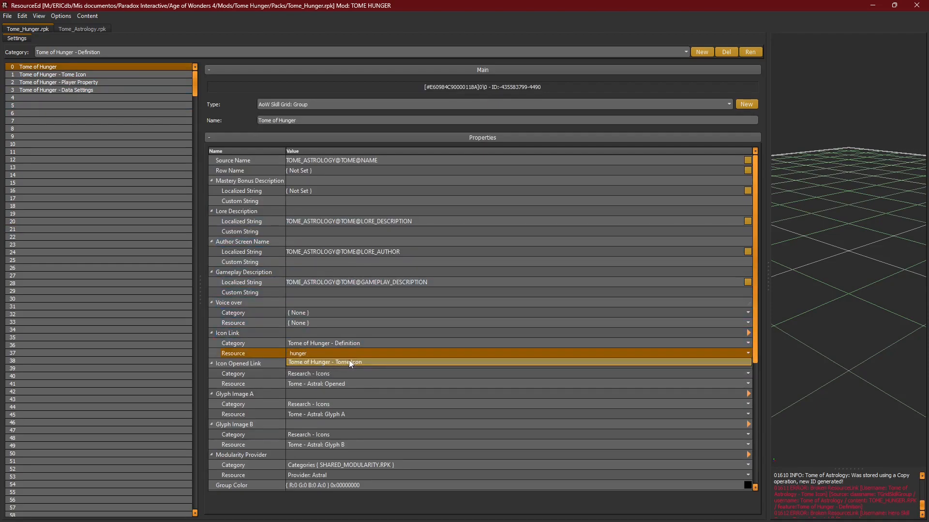
click(349, 361)
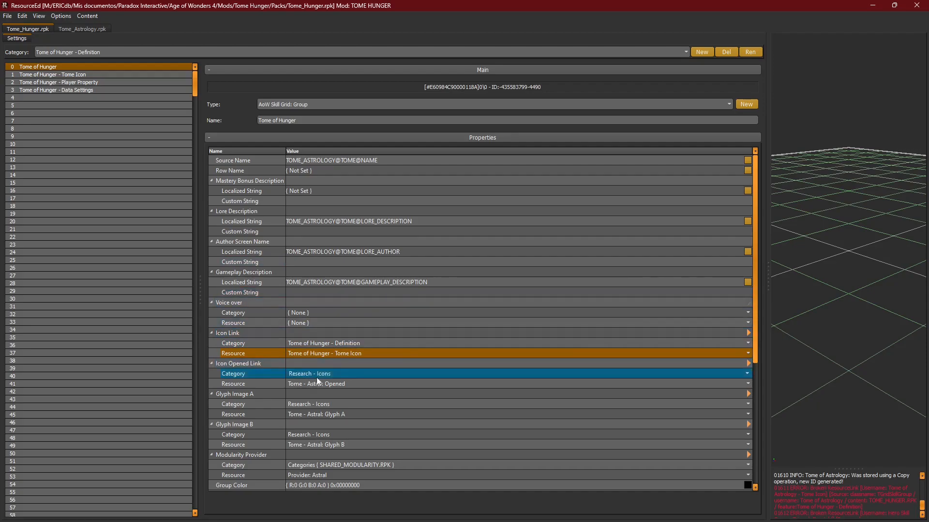
- Examine the categories and resources of the Icon Opened Link, Glyph Image A and Glyph Image B properties
drag(758, 268, 756, 380)
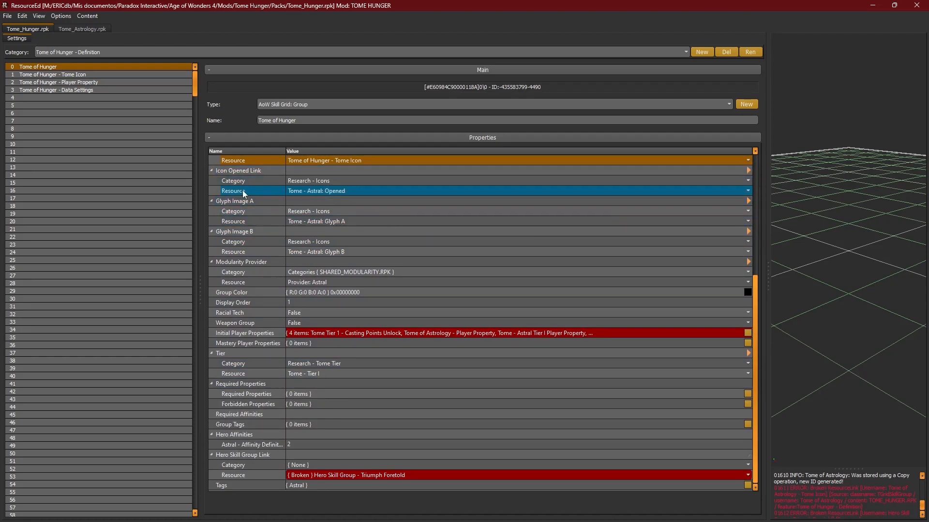
click(254, 253)
click(340, 181)
click(347, 189)
click(334, 211)
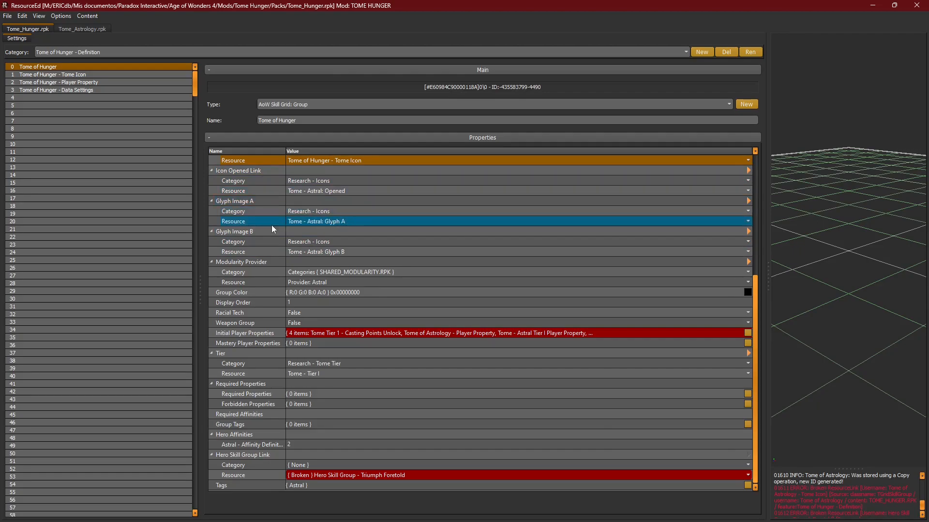
click(294, 230)
click(305, 180)
click(349, 191)
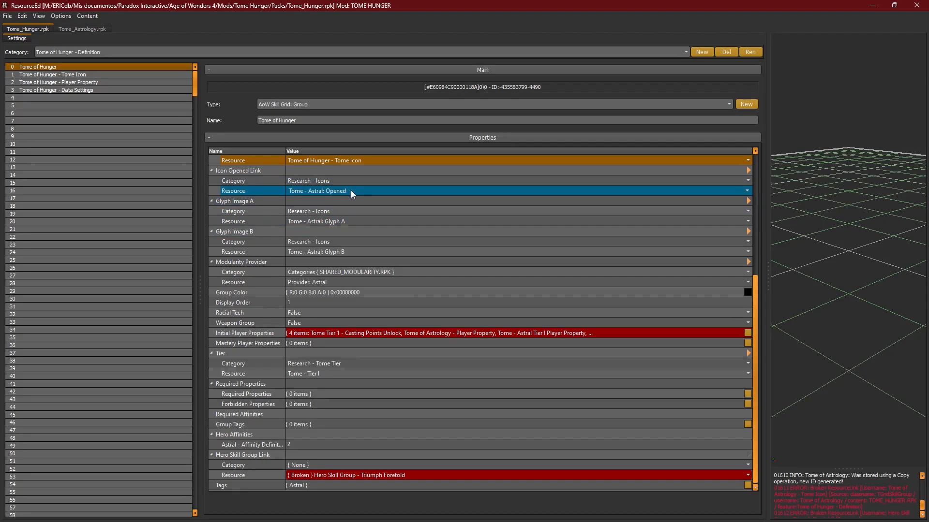
click(329, 221)
click(297, 241)
click(339, 231)
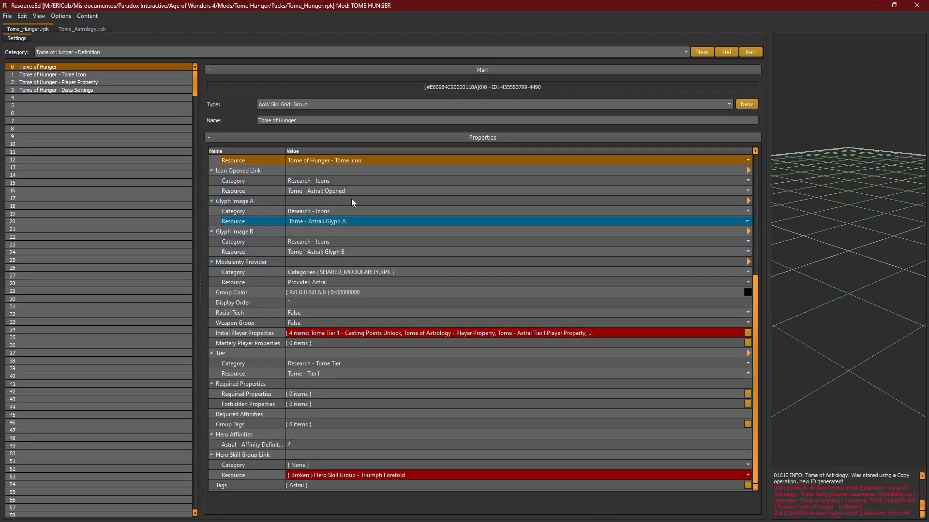
click(333, 179)
click(344, 249)
click(338, 193)
click(344, 211)
click(338, 191)
click(342, 240)
click(332, 253)
click(333, 243)
click(326, 252)
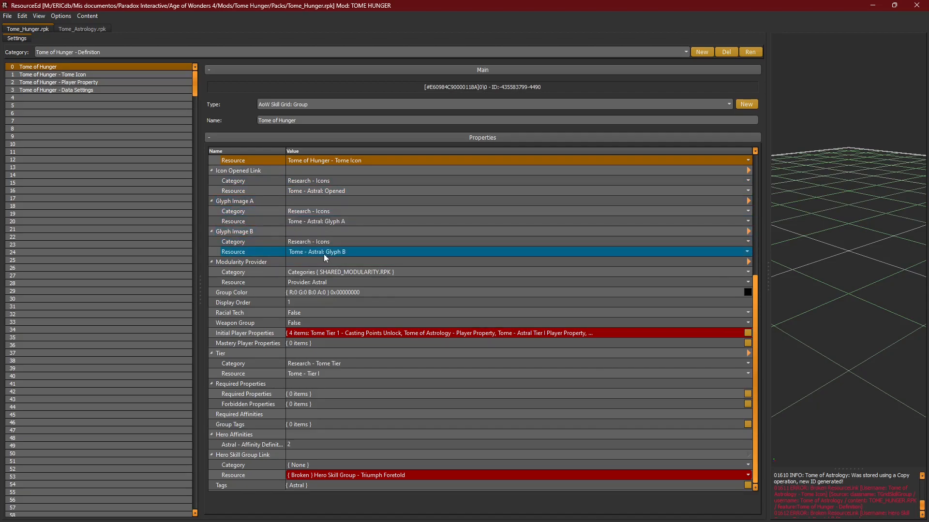
click(356, 212)
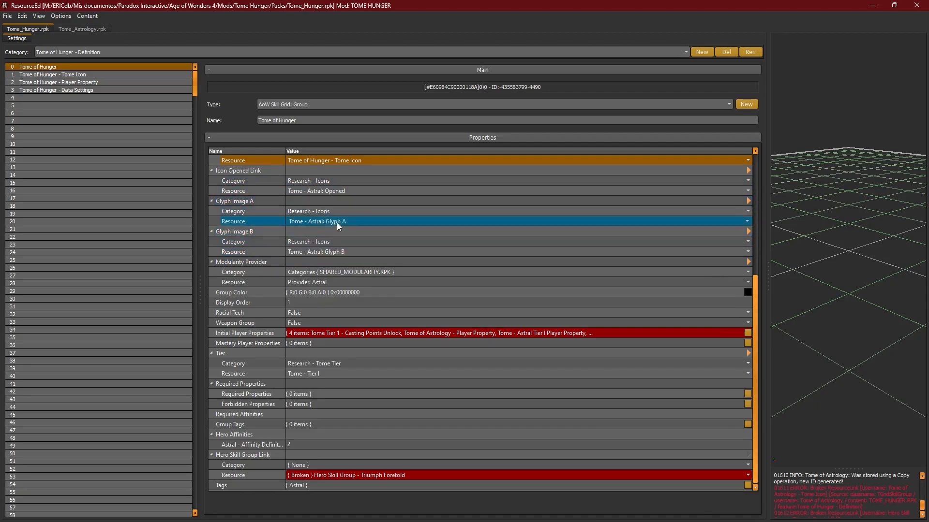
click(338, 254)
- Set the Modularity Provider resource of the Tome of Hunger entry to Provider: Chaos
click(432, 272)
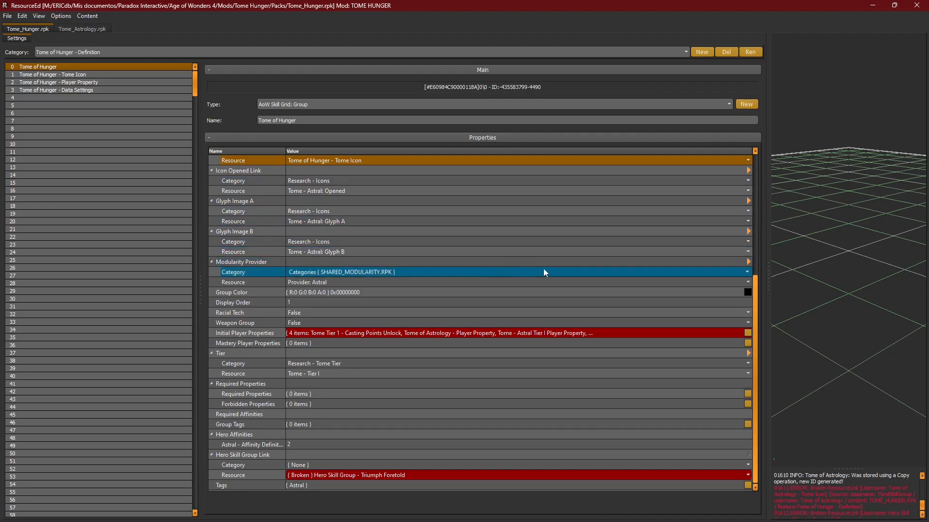
drag(754, 285, 768, 320)
click(393, 272)
click(342, 280)
click(267, 269)
click(245, 261)
click(345, 274)
click(390, 279)
click(390, 279)
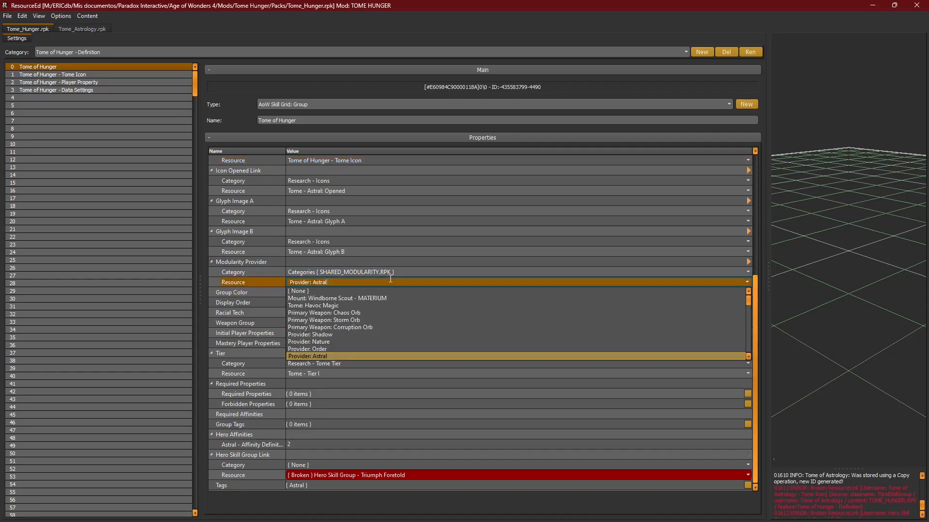
scroll(353, 330, down, 2)
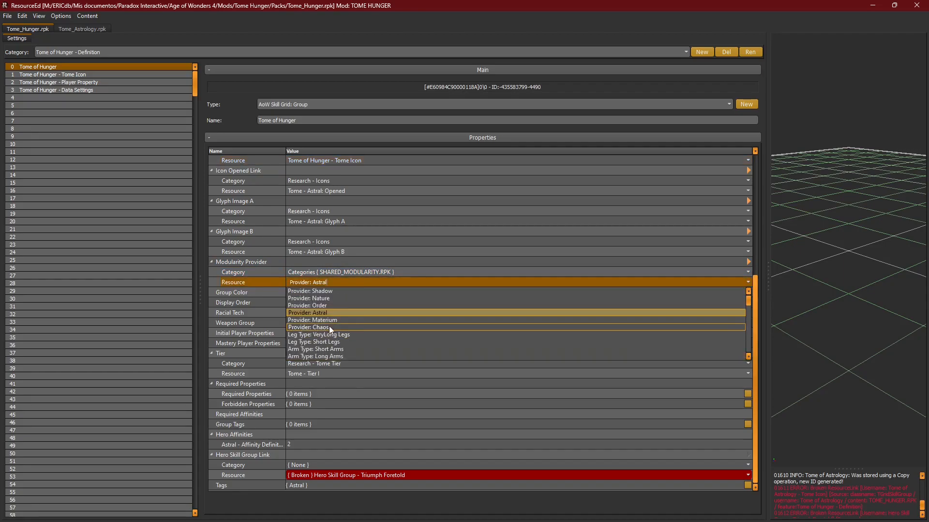
click(329, 326)
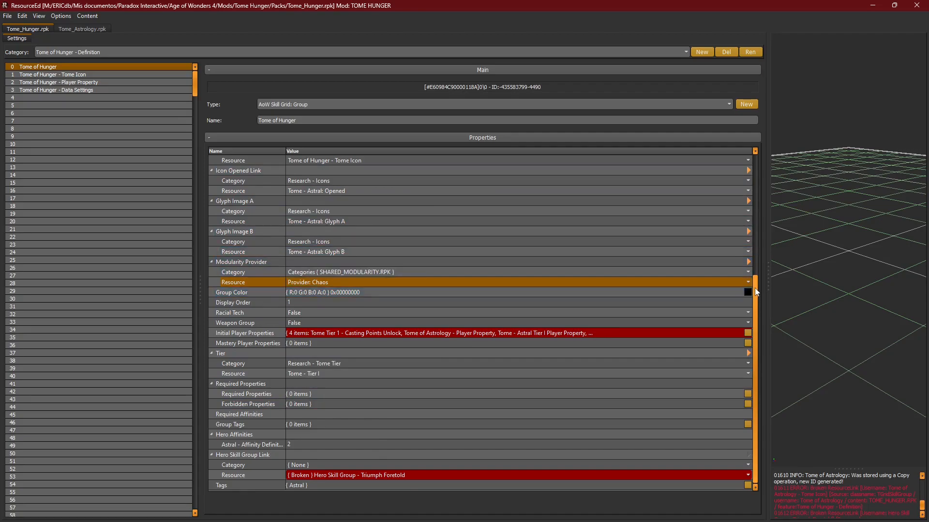
- Open the Tome of Hunger entry's Initial Player Properties for editing and search the available resources for the tier 2 and tier 3 casting unlocks
click(344, 333)
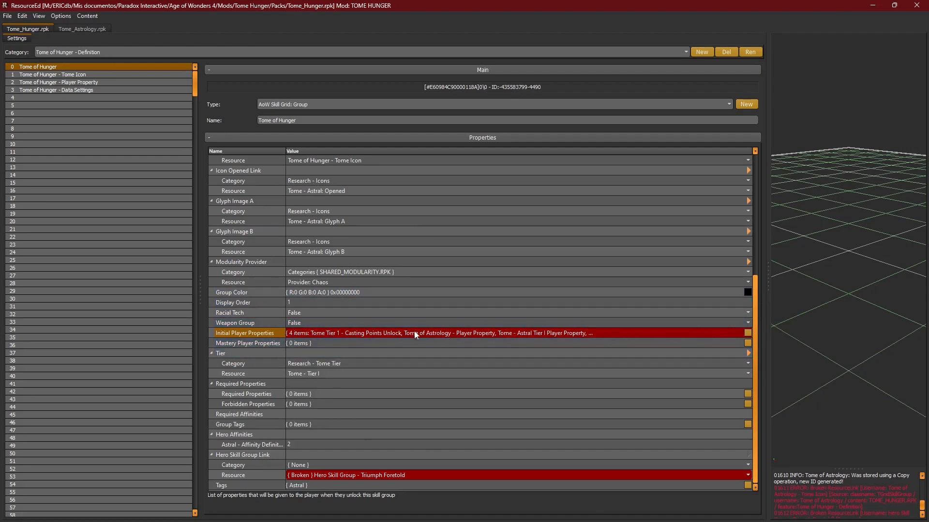
click(748, 333)
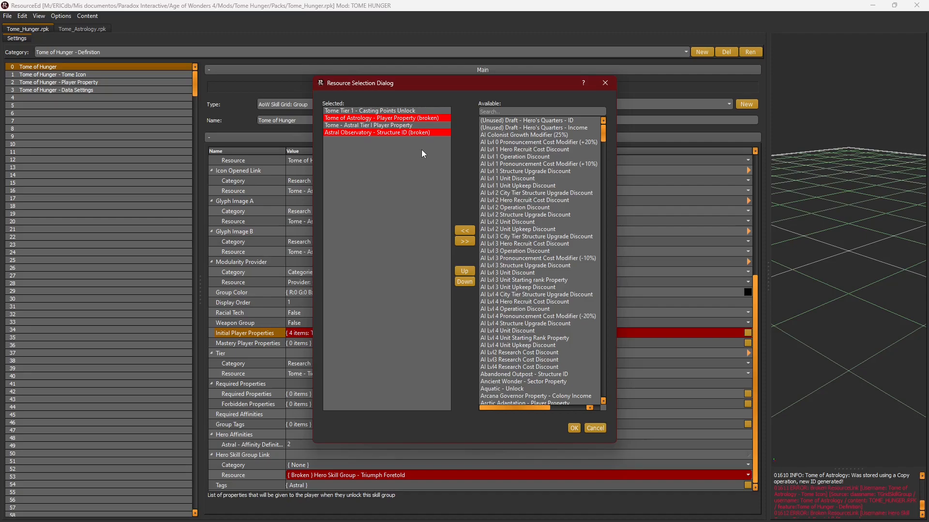
click(331, 111)
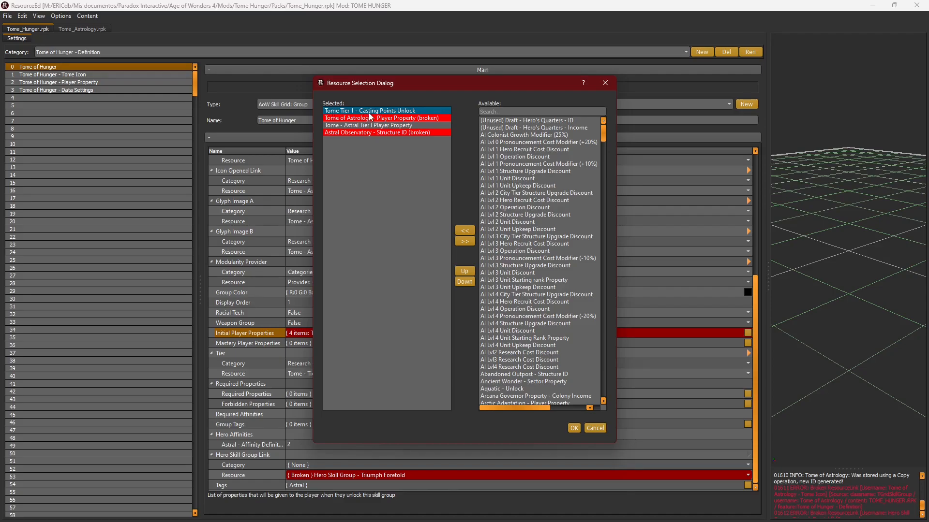
click(542, 112)
text(tier 2 cast)
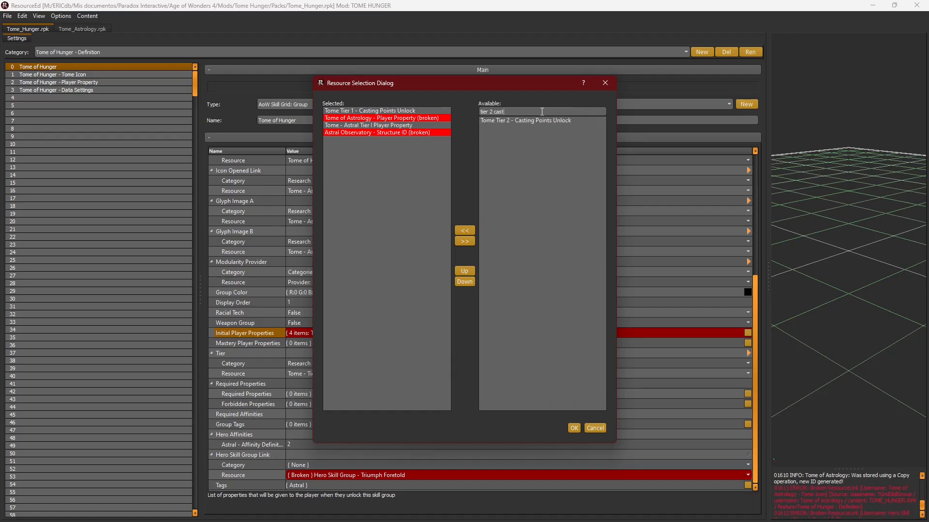
click(493, 112)
key(BackSpace)
text(3)
key(ctrl+a)
key(BackSpace)
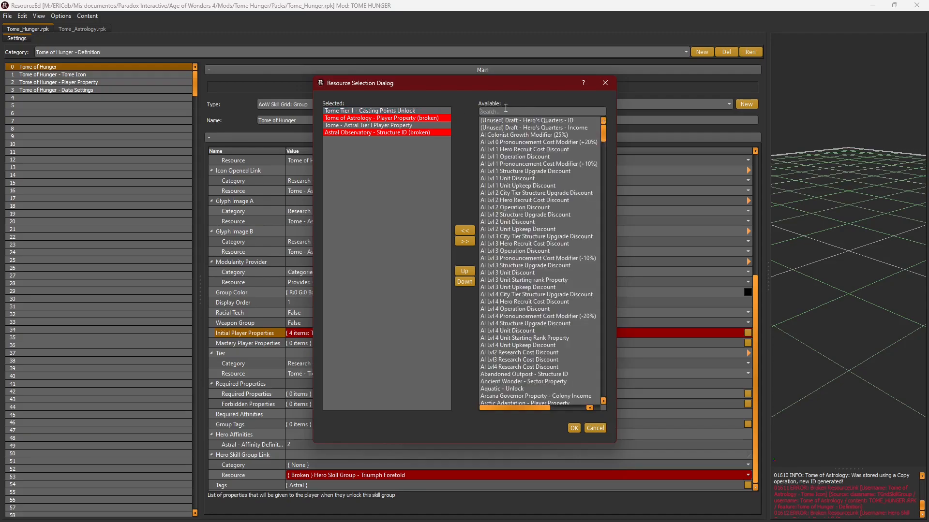
- Replace the broken Tome of Astrology - Player Property with Tome of Hunger - Player Property in the Initial Player Properties
click(409, 119)
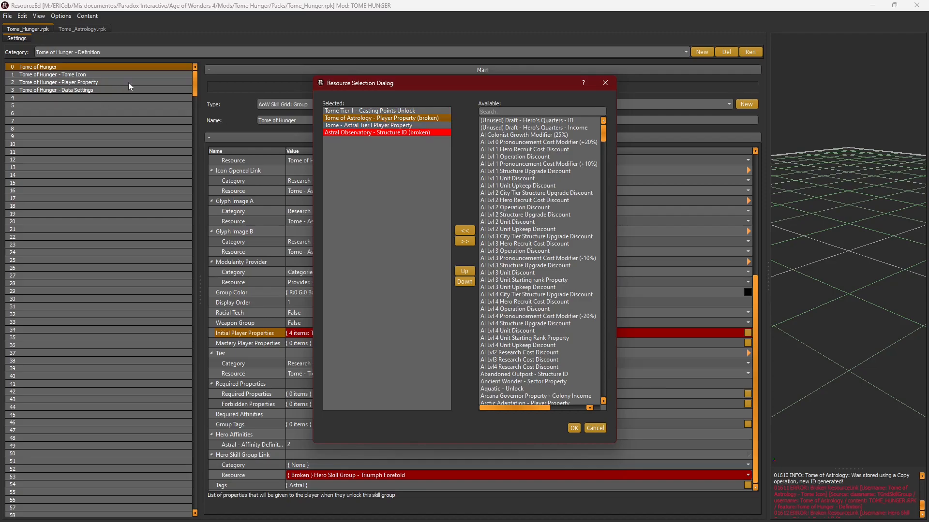
click(511, 113)
text(hu)
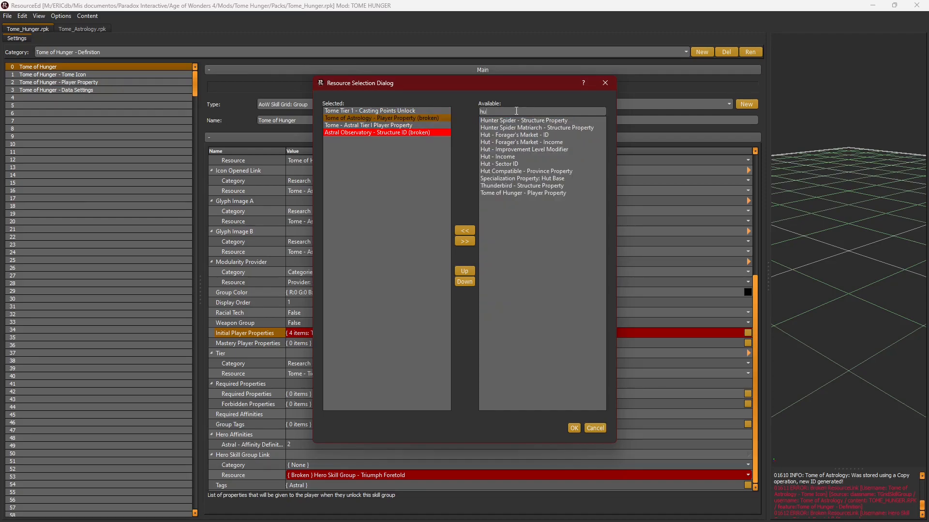
text(ng)
click(530, 121)
double_click(530, 120)
double_click(417, 118)
- Replace Tome - Astral Tier I Player Property with Tome - Chaos Tier I Player Property in the selected resources
click(360, 118)
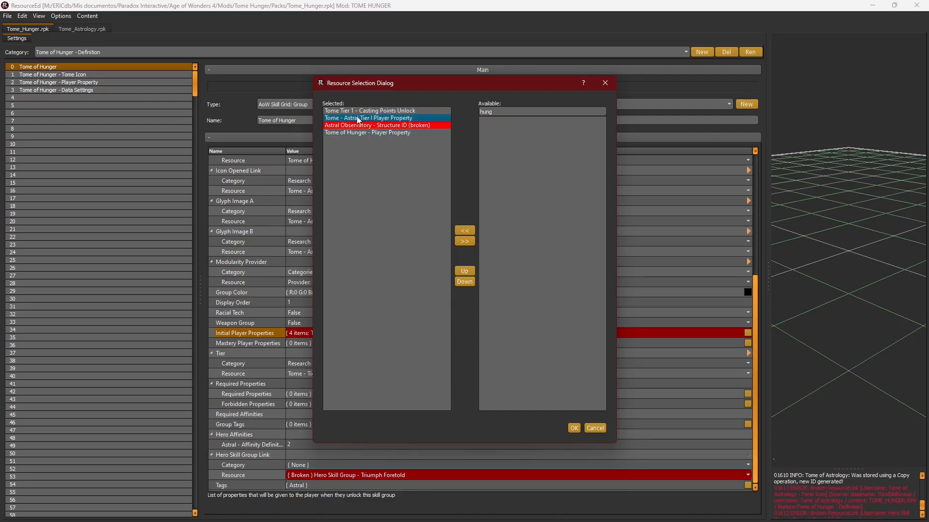
click(378, 124)
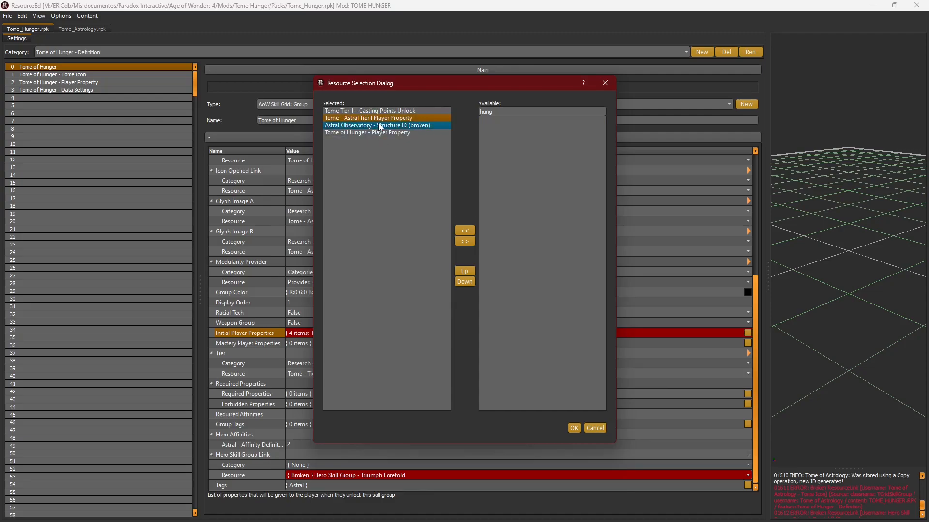
click(380, 121)
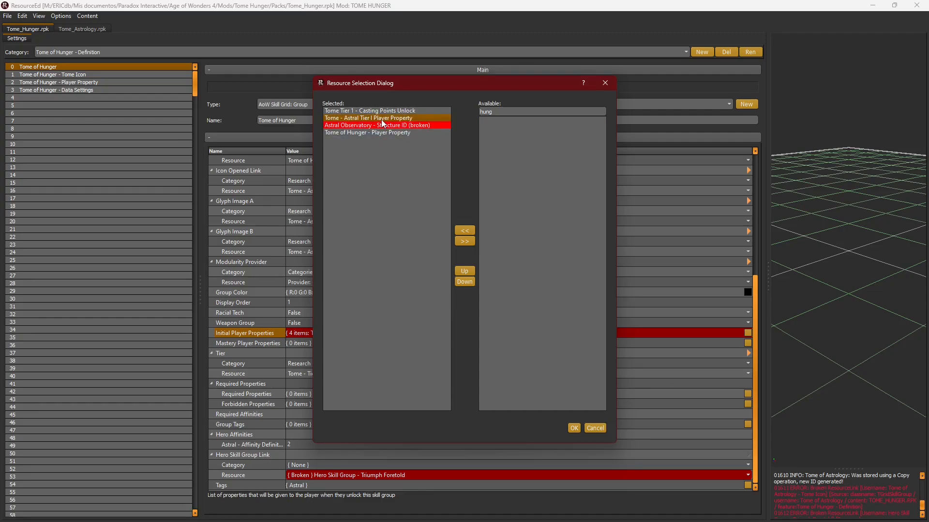
click(520, 112)
text(chao)
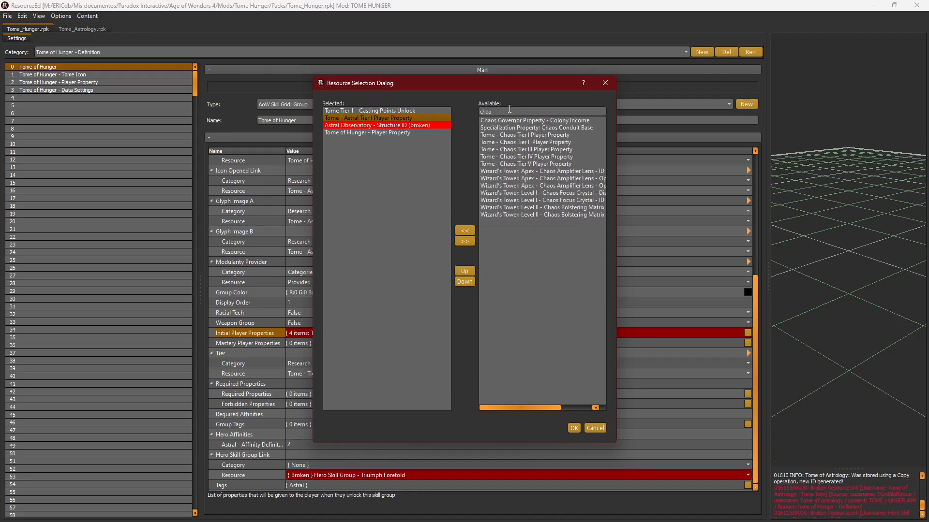
double_click(527, 135)
double_click(398, 117)
- Remove the broken Astral Observatory - Structure ID from the Initial Player Properties, apply the list, and reload the Tome of Hunger entry
click(423, 120)
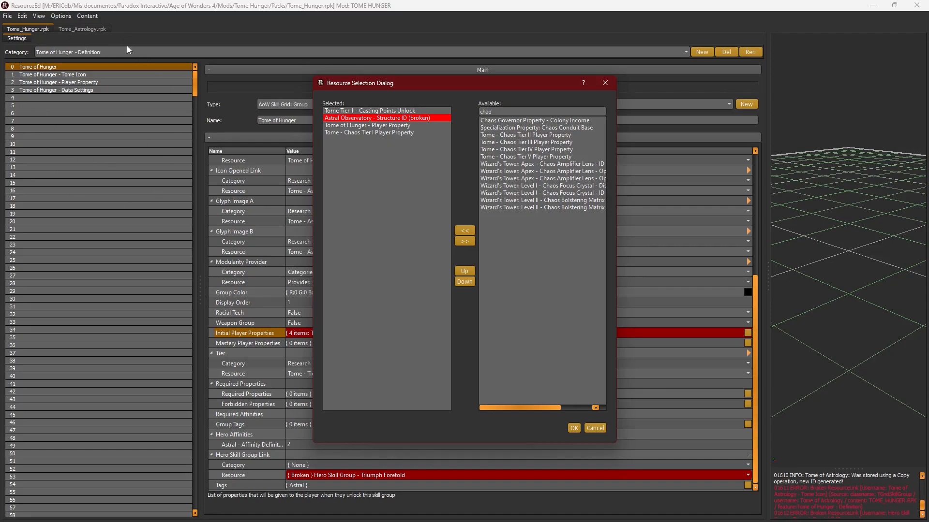
double_click(370, 118)
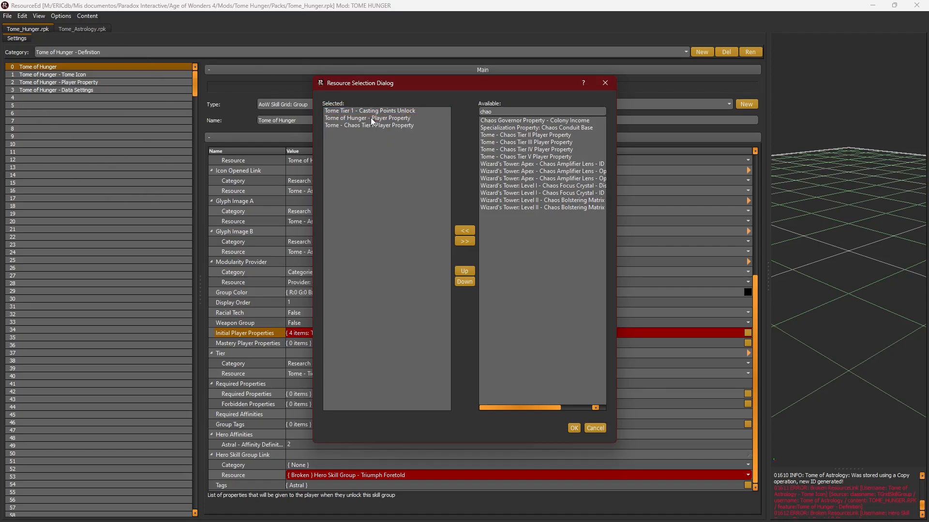
click(577, 430)
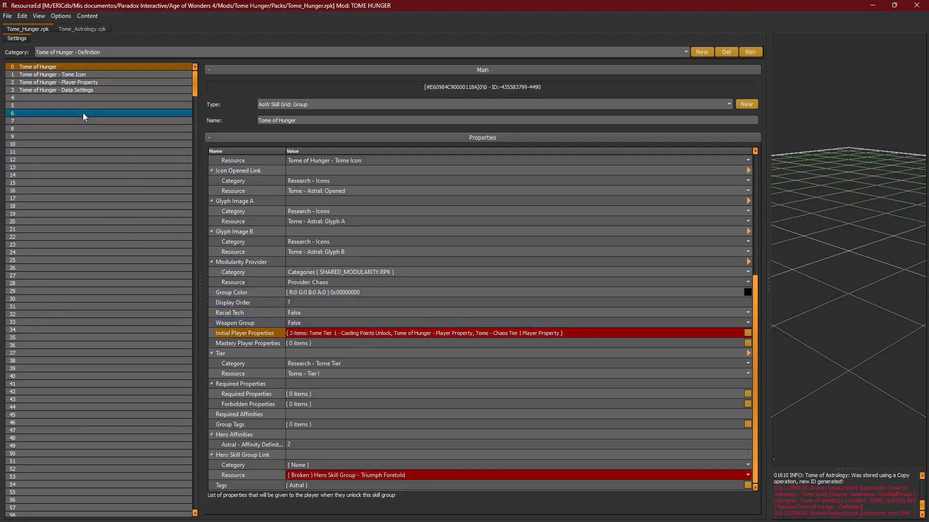
click(73, 75)
click(77, 68)
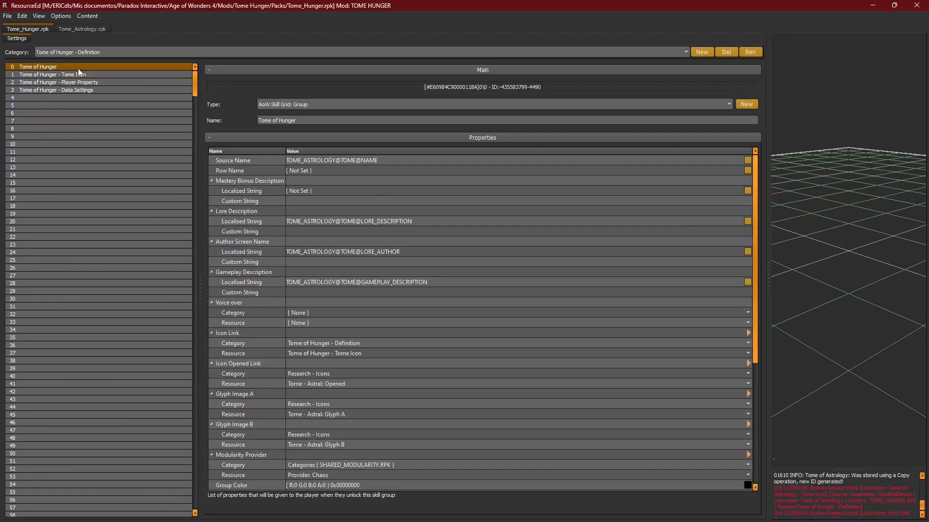
- Examine the Tier resource options and the Required and Forbidden Properties of the Tome of Hunger entry
drag(756, 213, 754, 361)
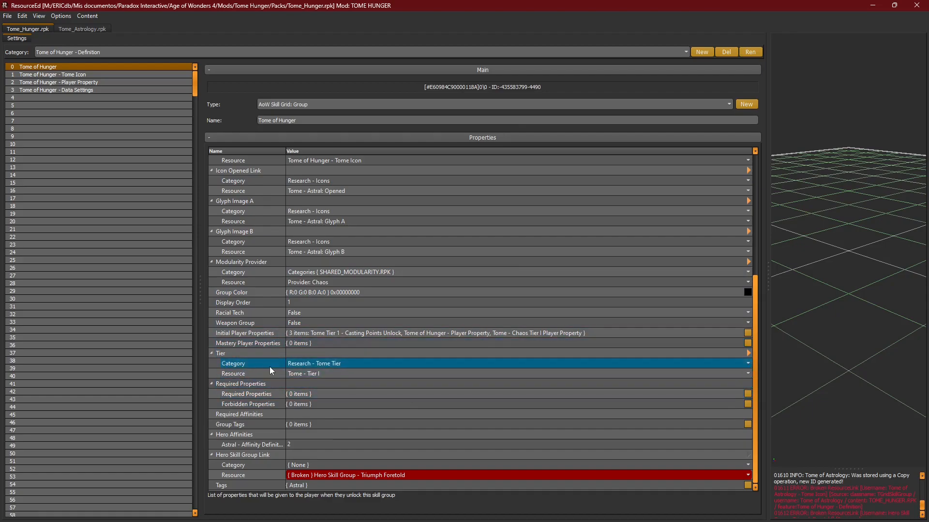
click(367, 374)
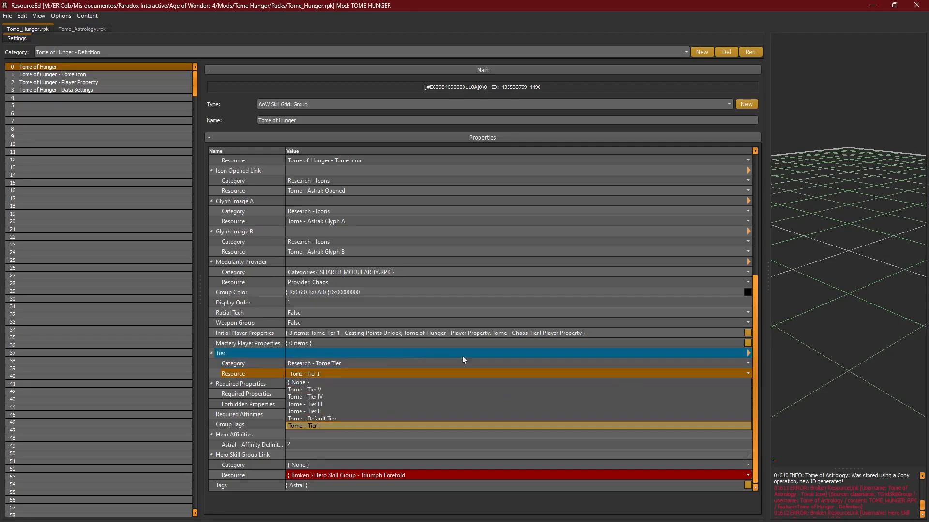
click(765, 368)
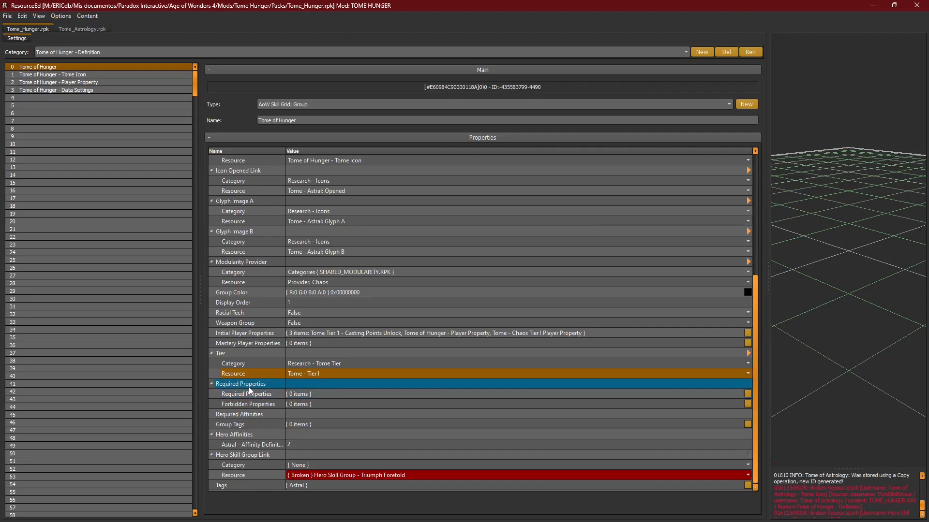
mouse_move(248, 387)
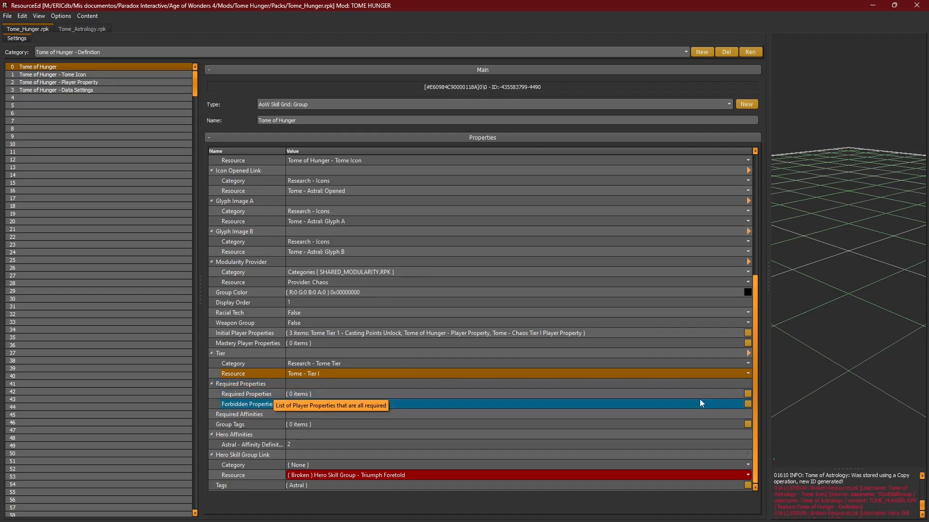
click(748, 394)
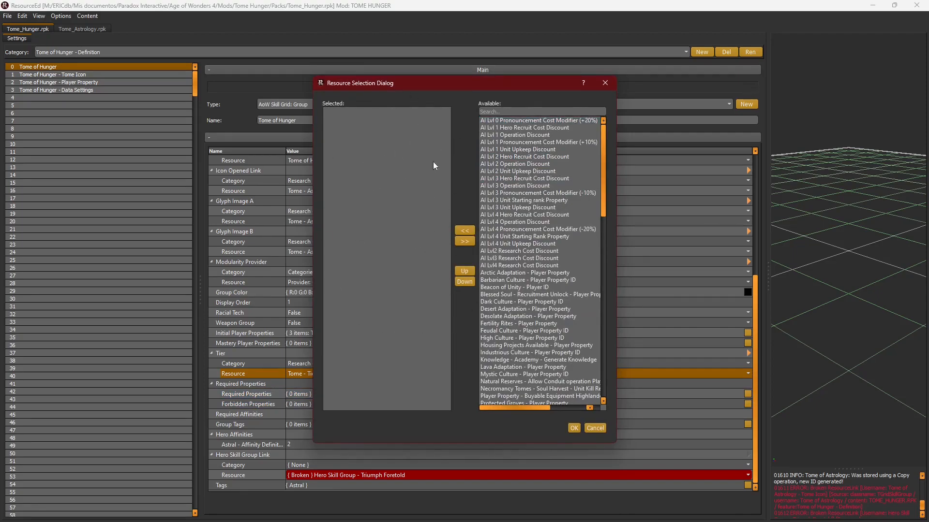
click(603, 85)
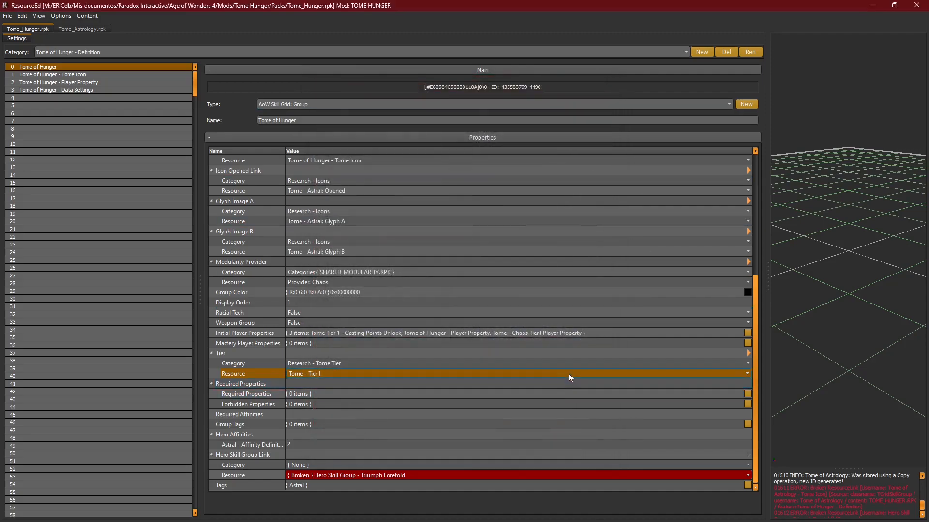
click(550, 402)
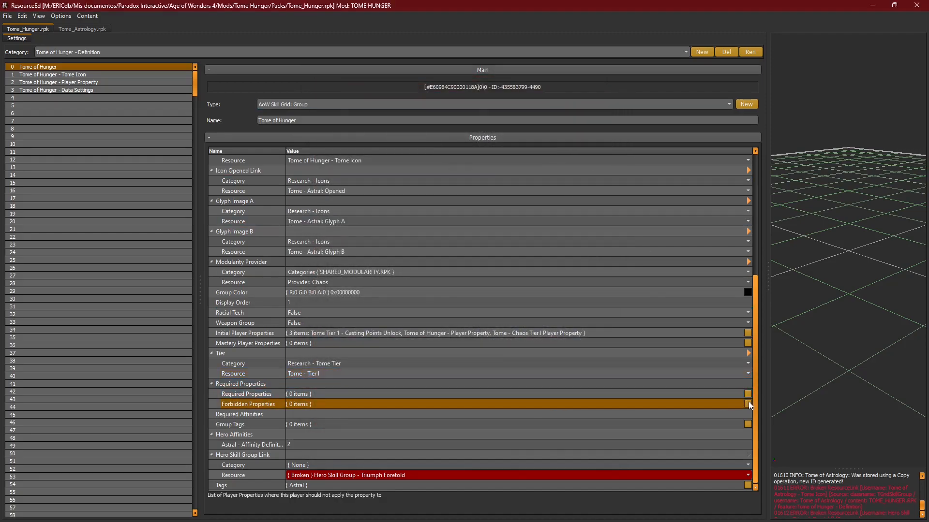